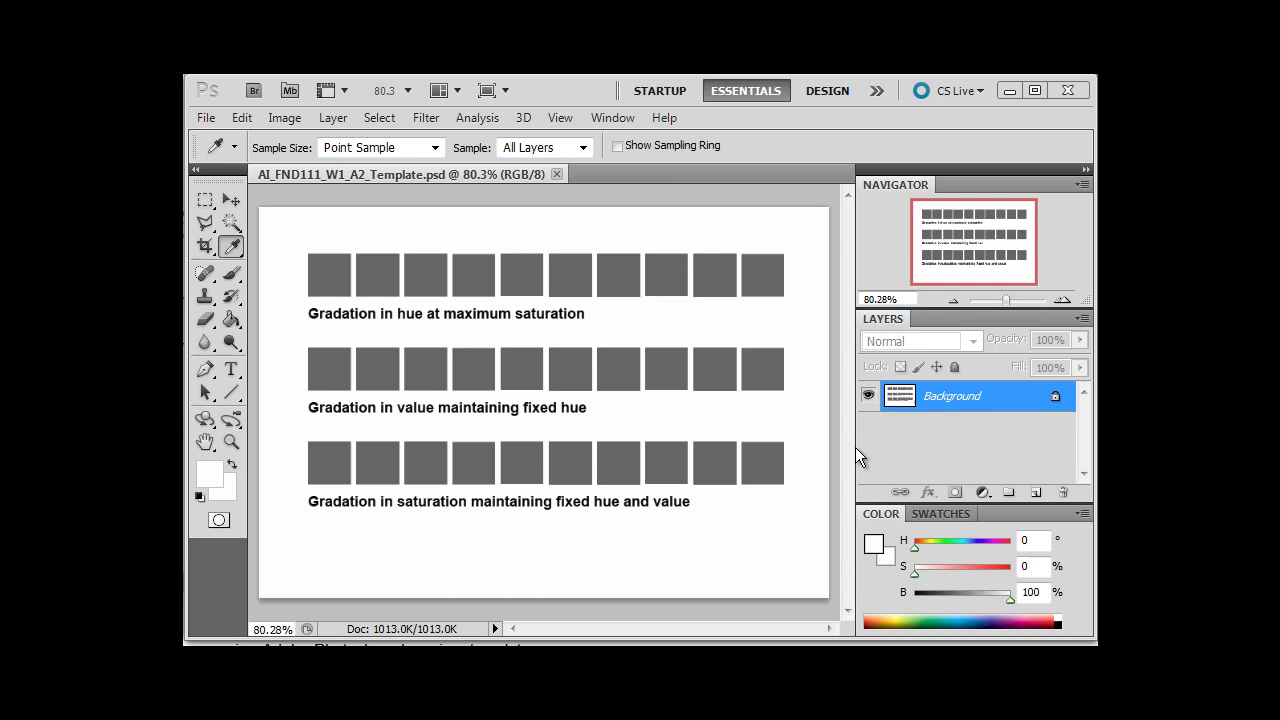
Pick the pure green swatch (H 120, S 100%, B 100%) as the foreground colour.
click(936, 510)
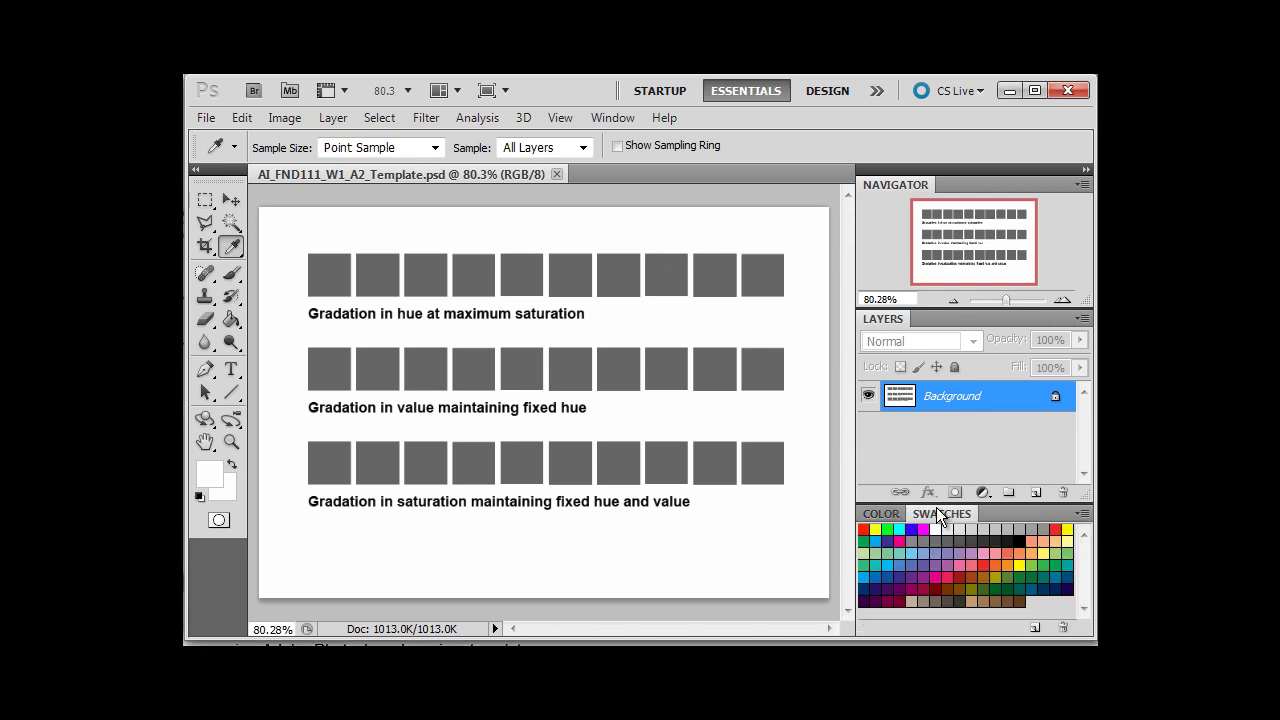
click(888, 529)
click(882, 514)
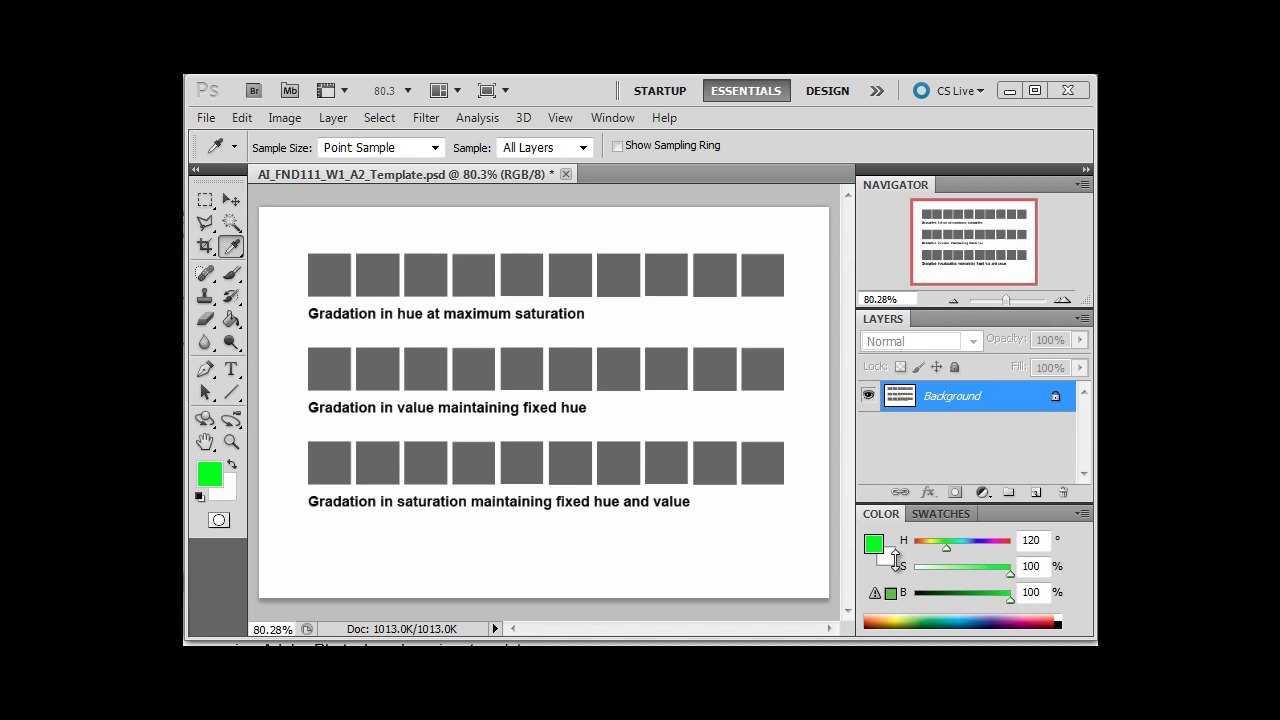
key(ctrl+u)
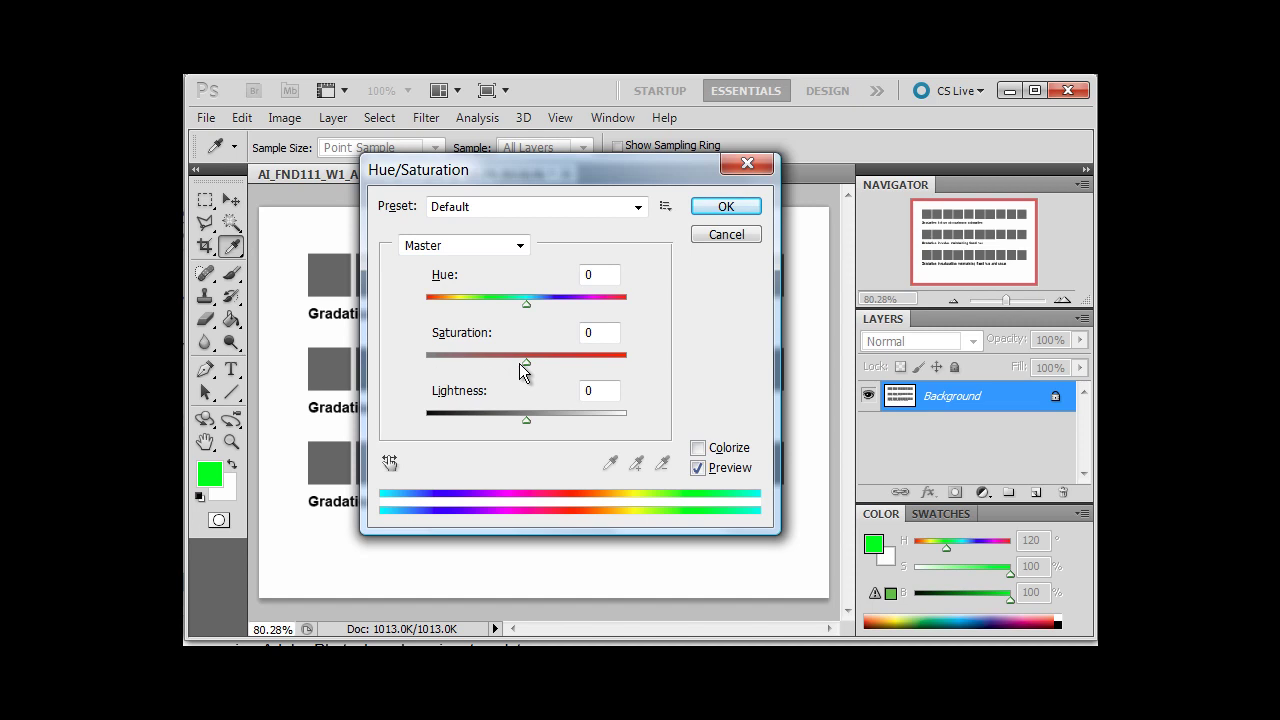
drag(522, 364, 417, 355)
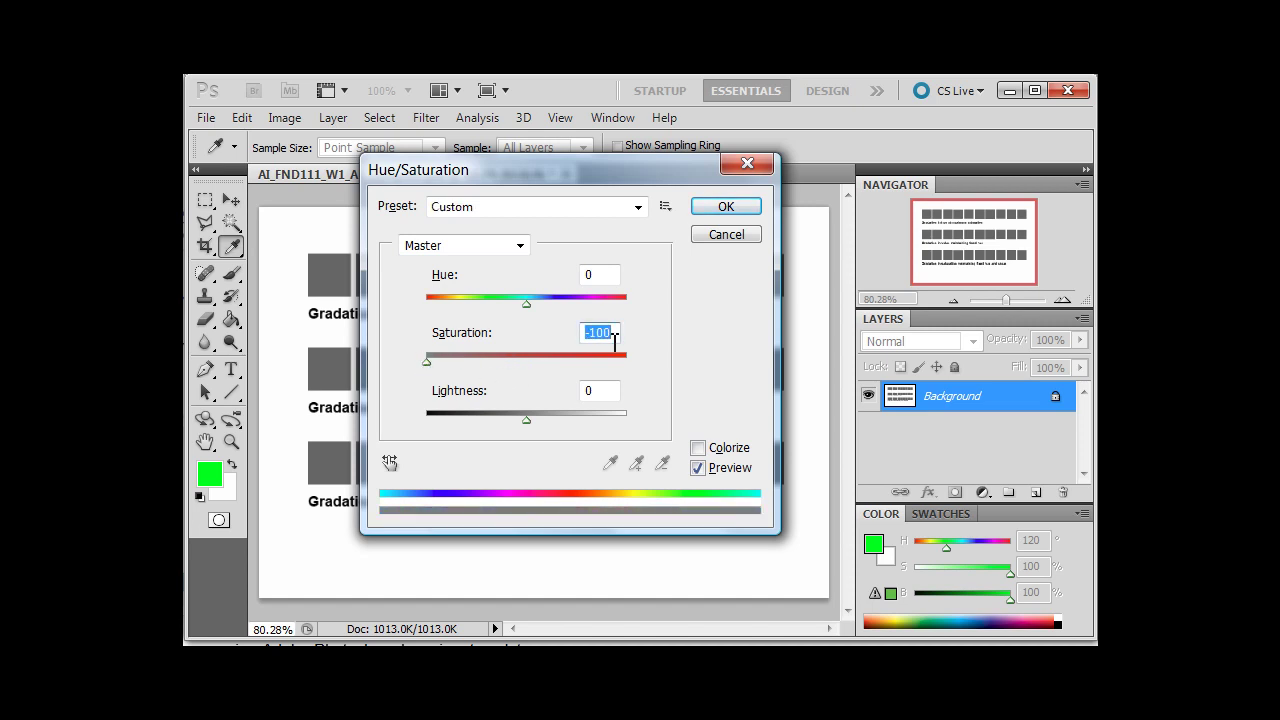
click(733, 239)
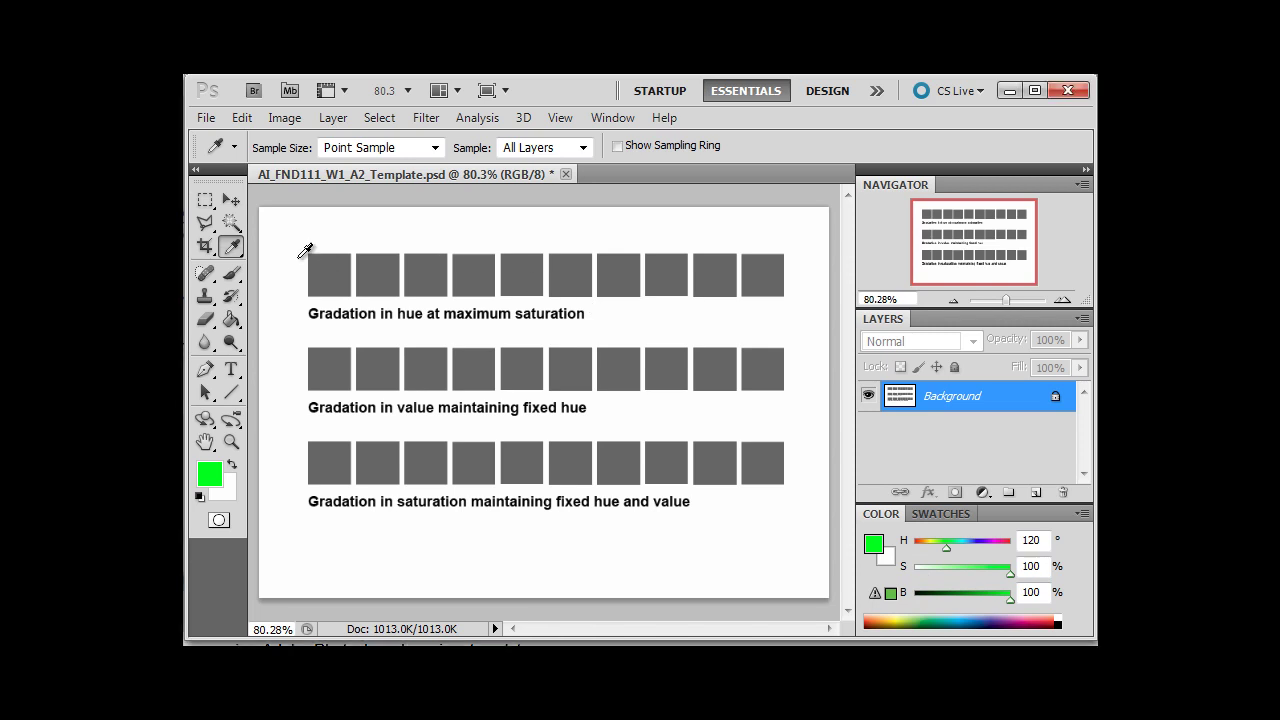
Select the first grey square of the hue row with the Magic Wand.
key(w)
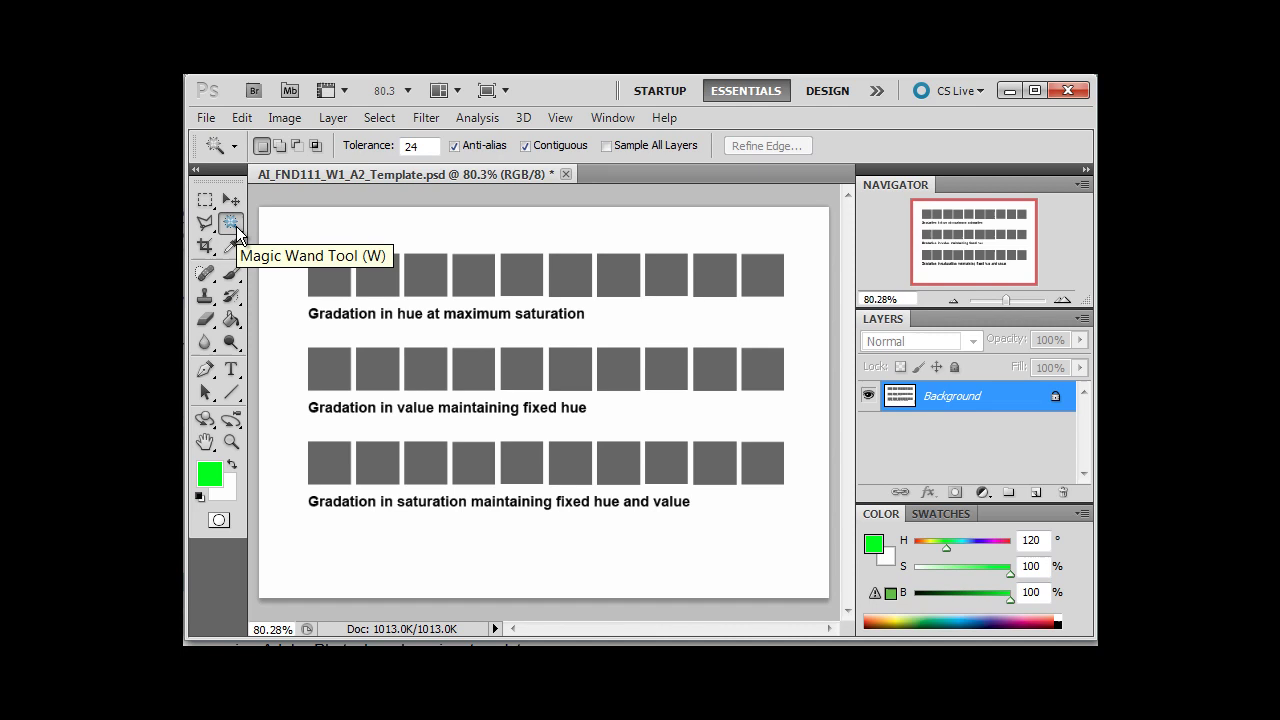
click(332, 278)
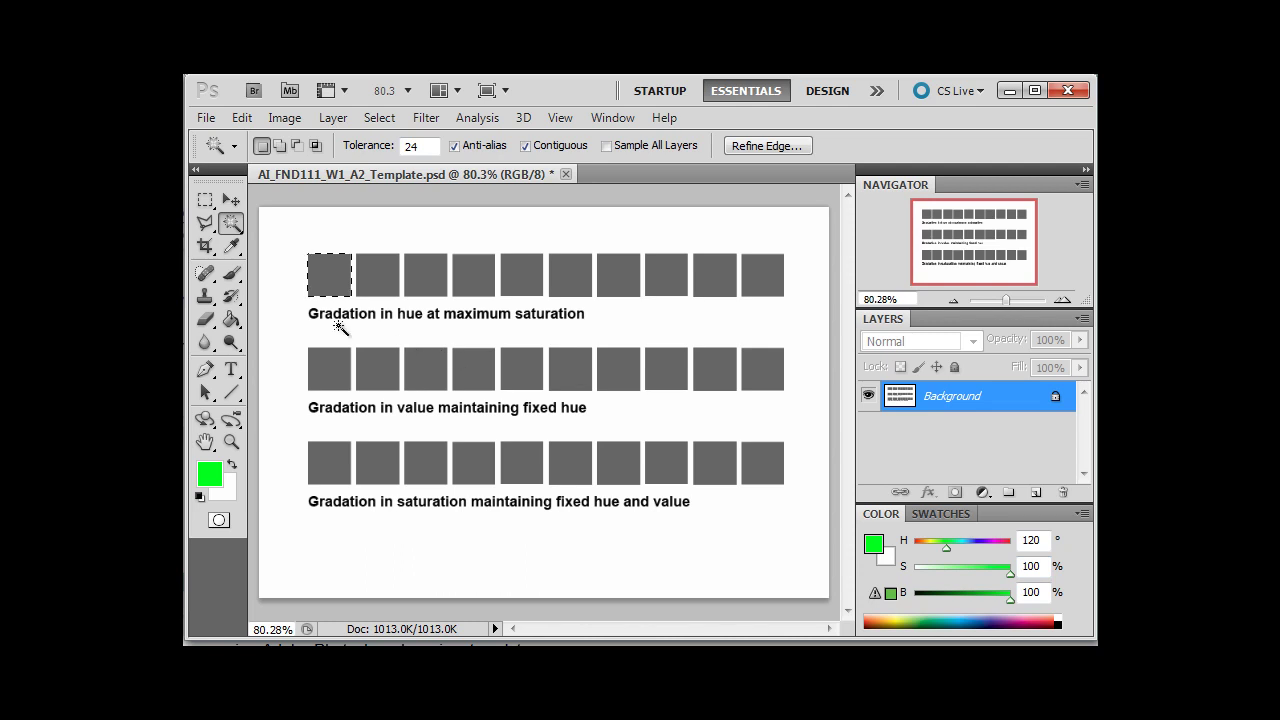
Fill the first hue-row square with green and raise the hue to 130.
key(g)
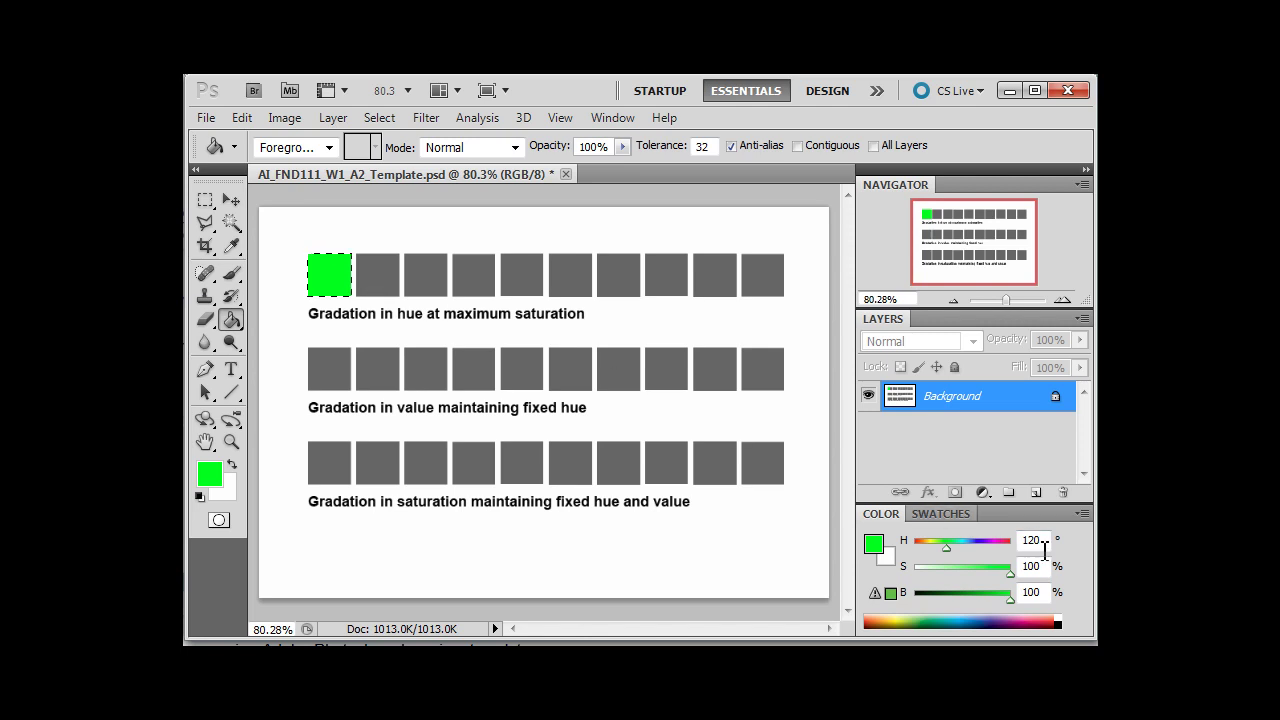
drag(1045, 541, 1032, 541)
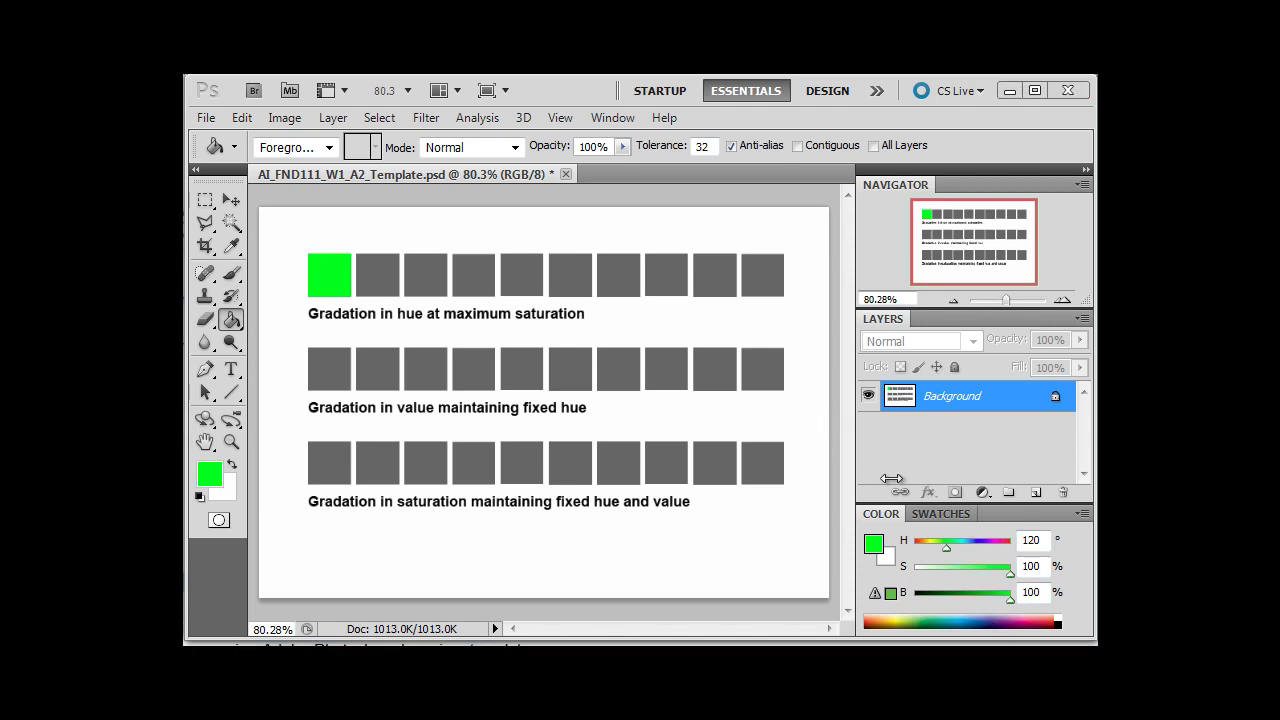
click(1033, 542)
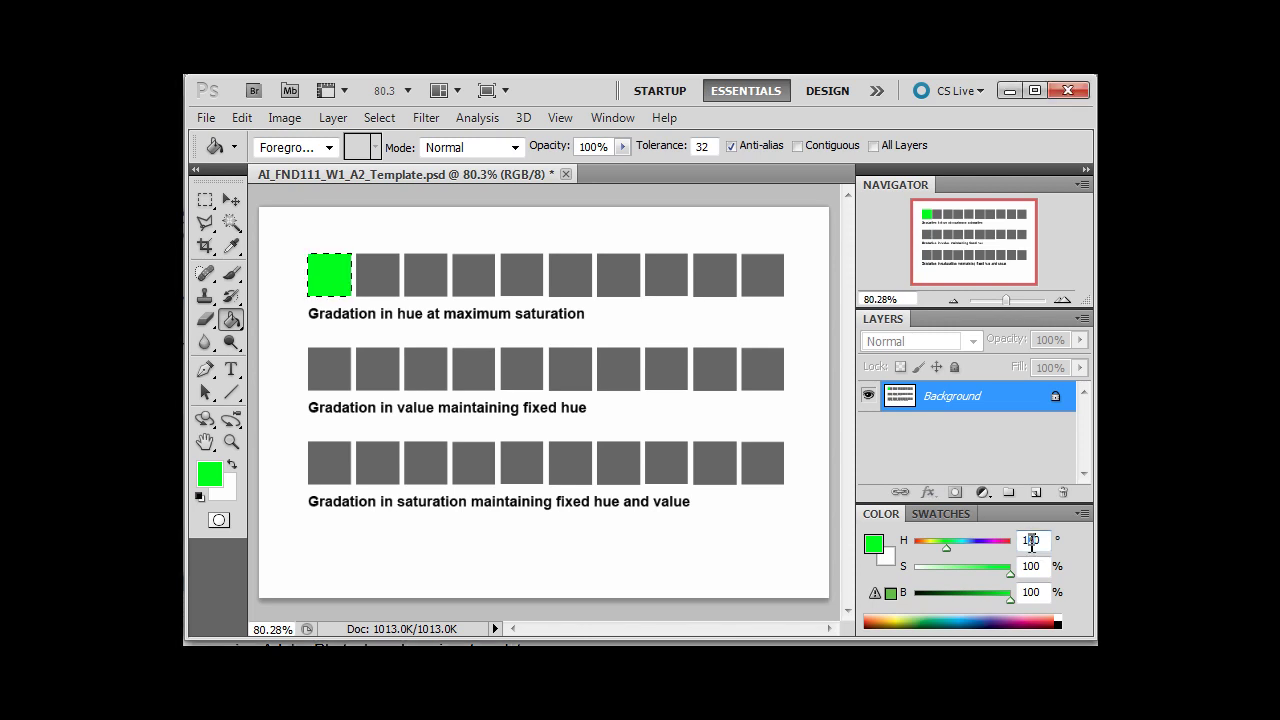
key(BackSpace)
text(3)
click(372, 278)
Fill the second hue-row square with the hue-130 green, then set hue 140.
key(w)
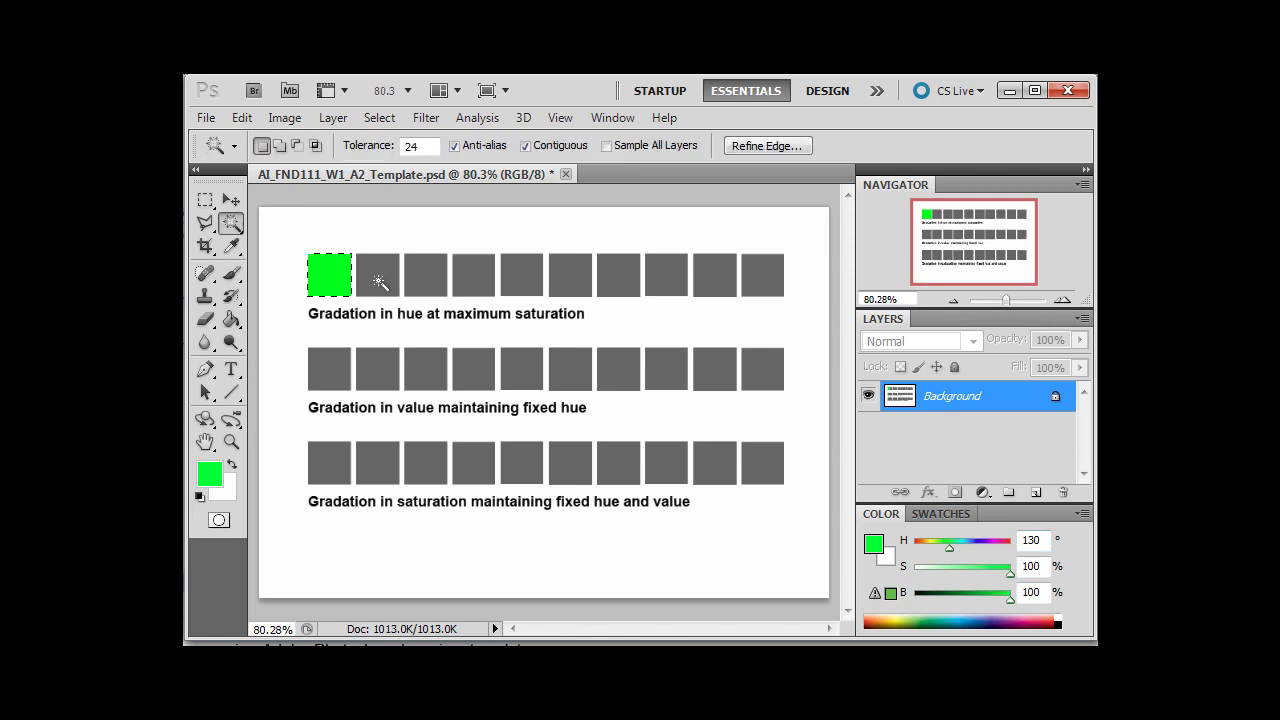
click(378, 280)
key(g)
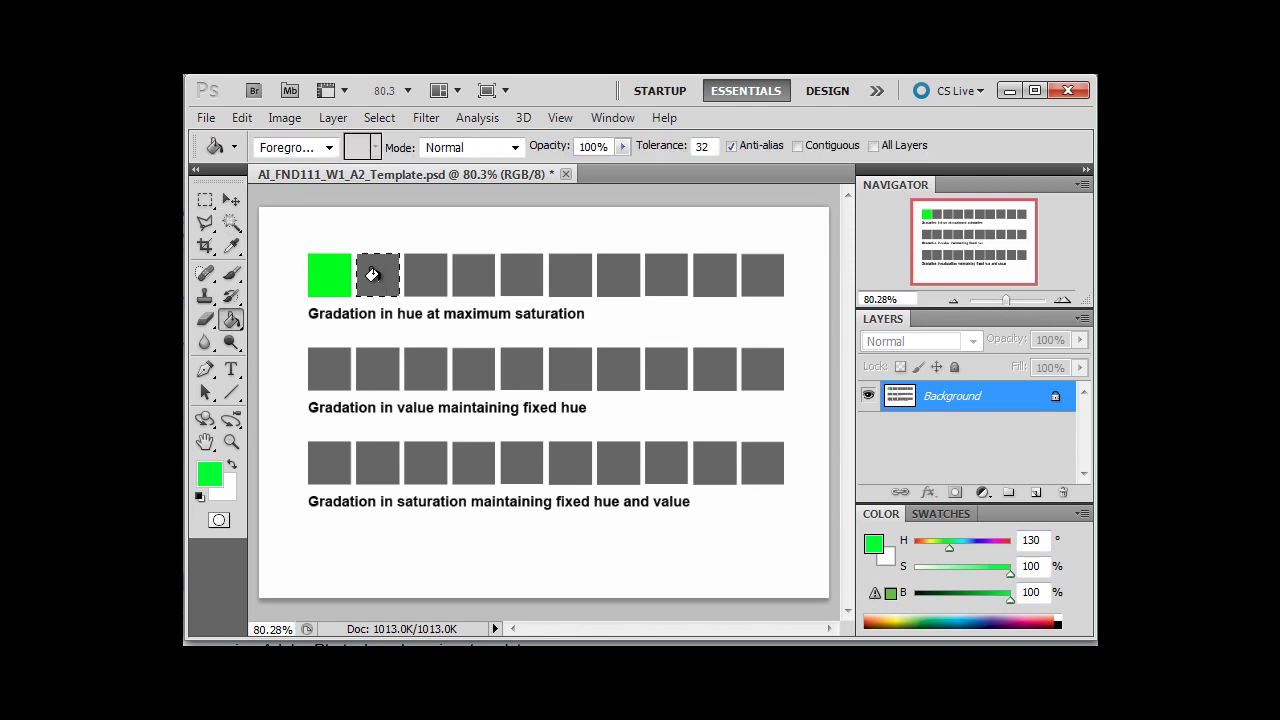
click(372, 276)
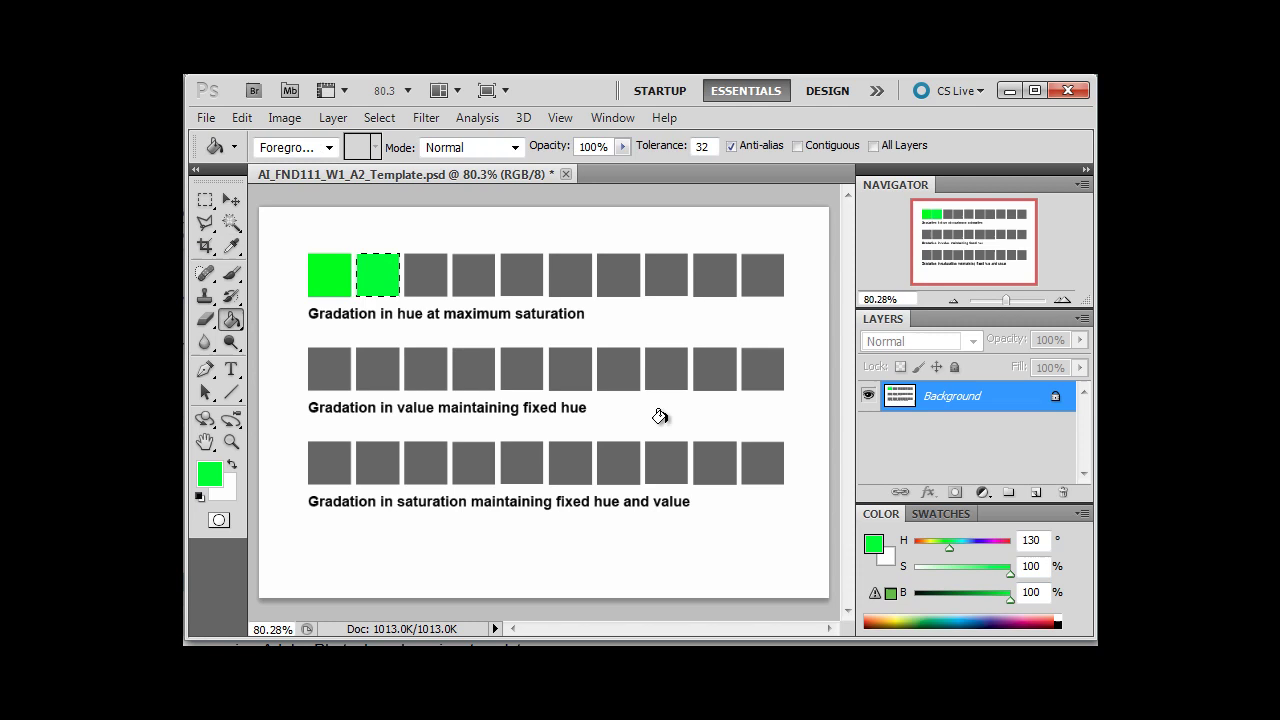
double_click(1028, 540)
text(140w)
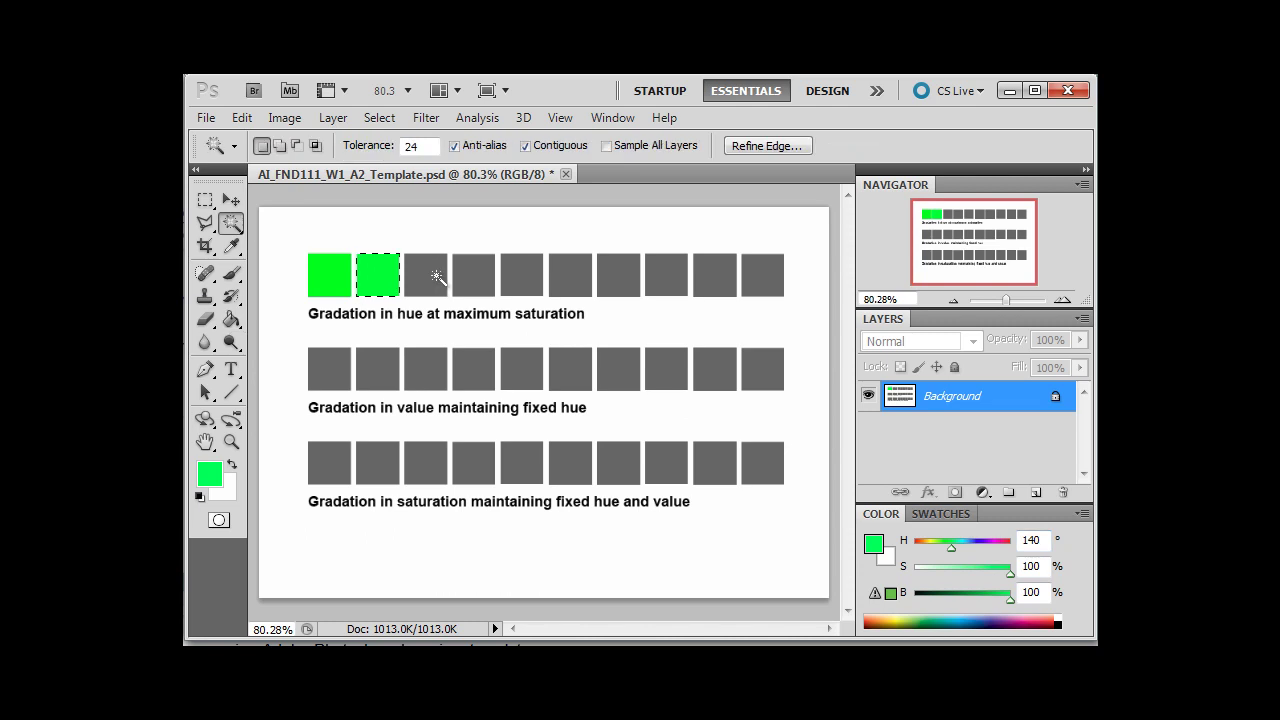
Fill the third hue-row square with the hue-140 green.
click(436, 278)
key(k)
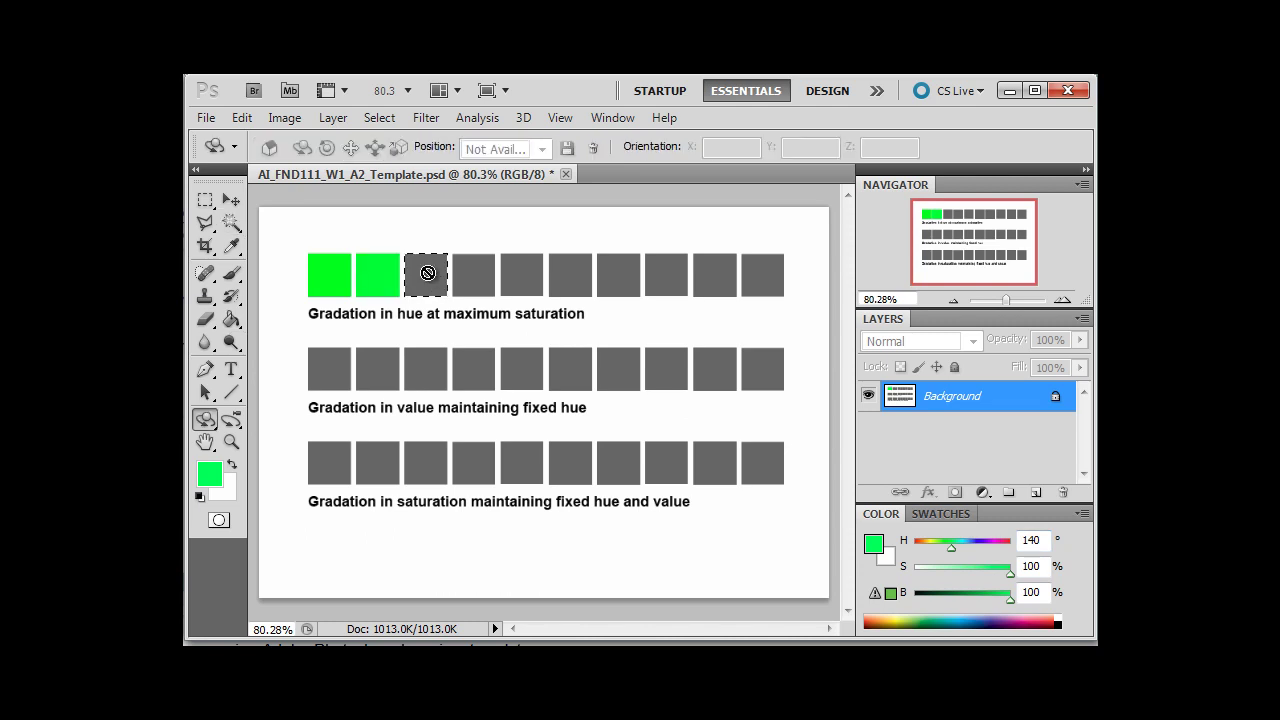
click(233, 321)
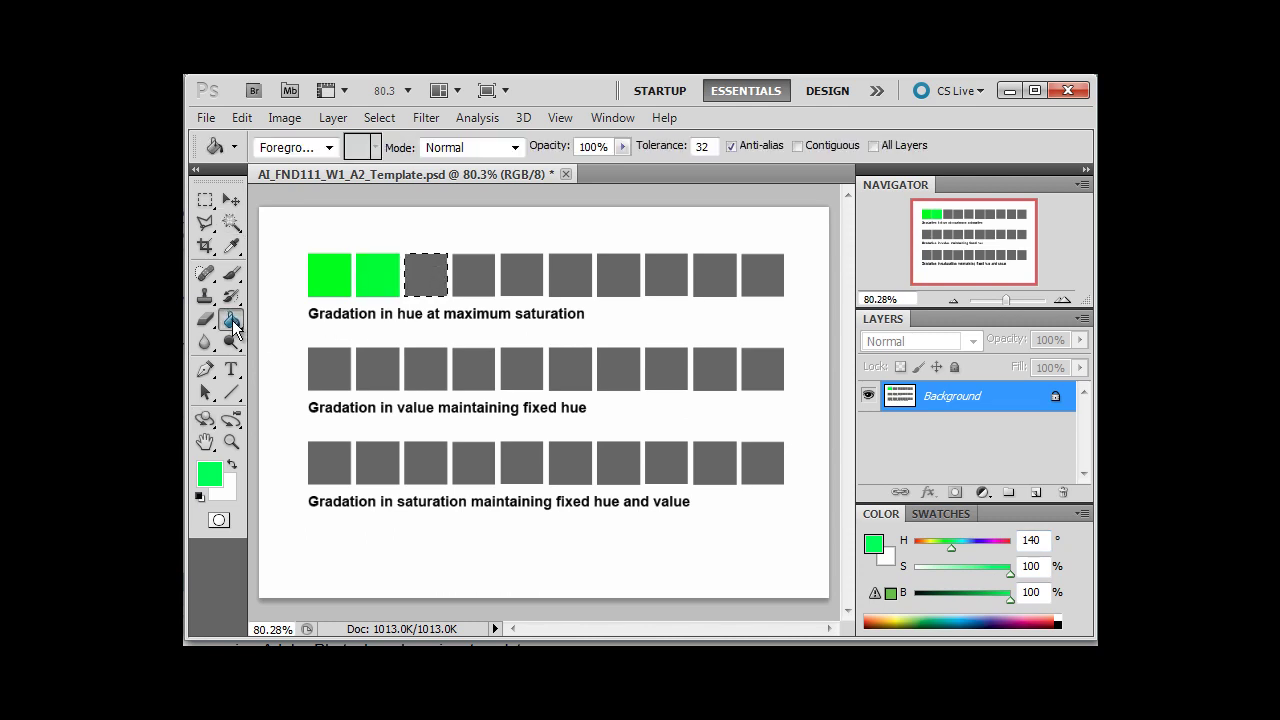
click(420, 289)
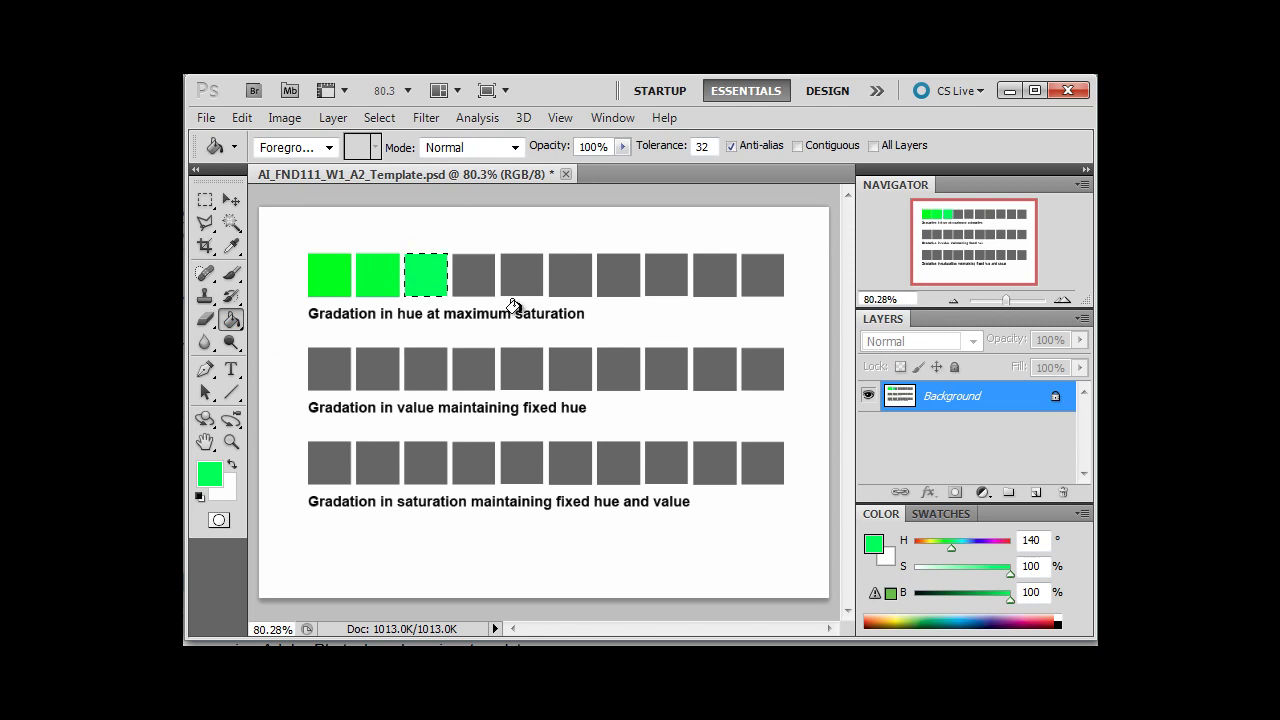
Set hue 150, fill the fourth square, and eyedrop the first square to check its hue.
key(w)
click(481, 286)
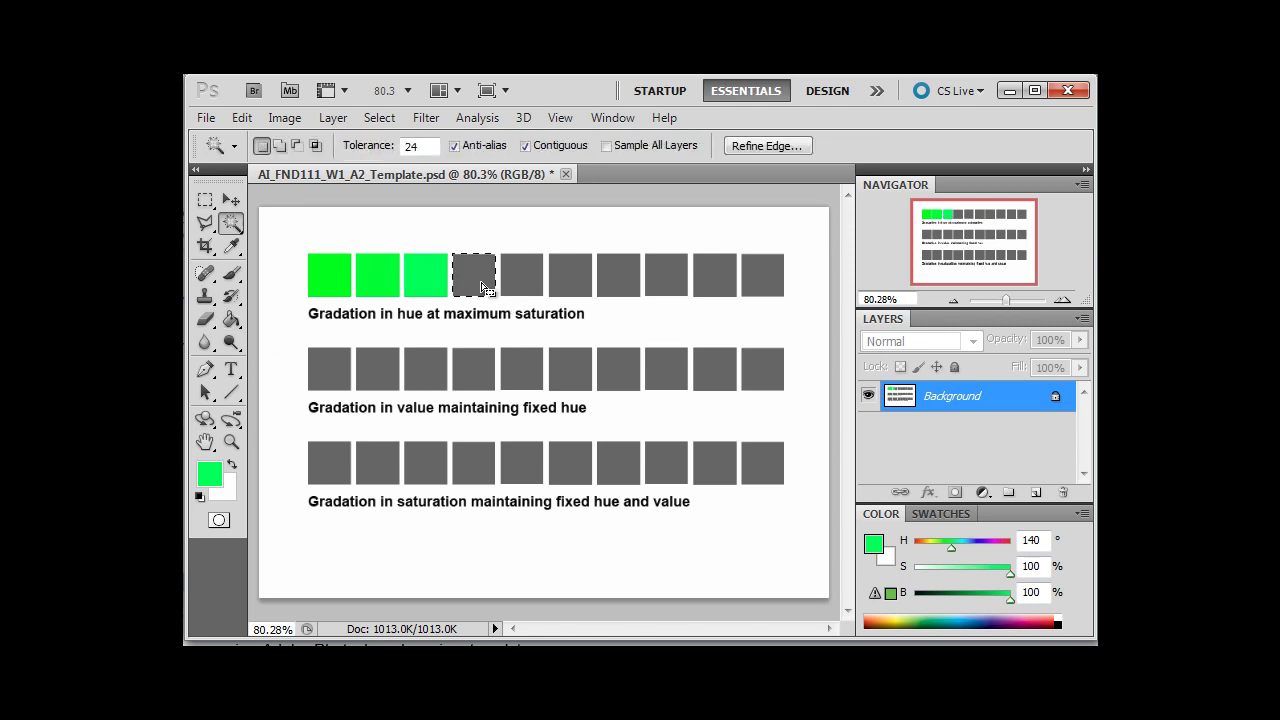
double_click(1031, 540)
text(150)
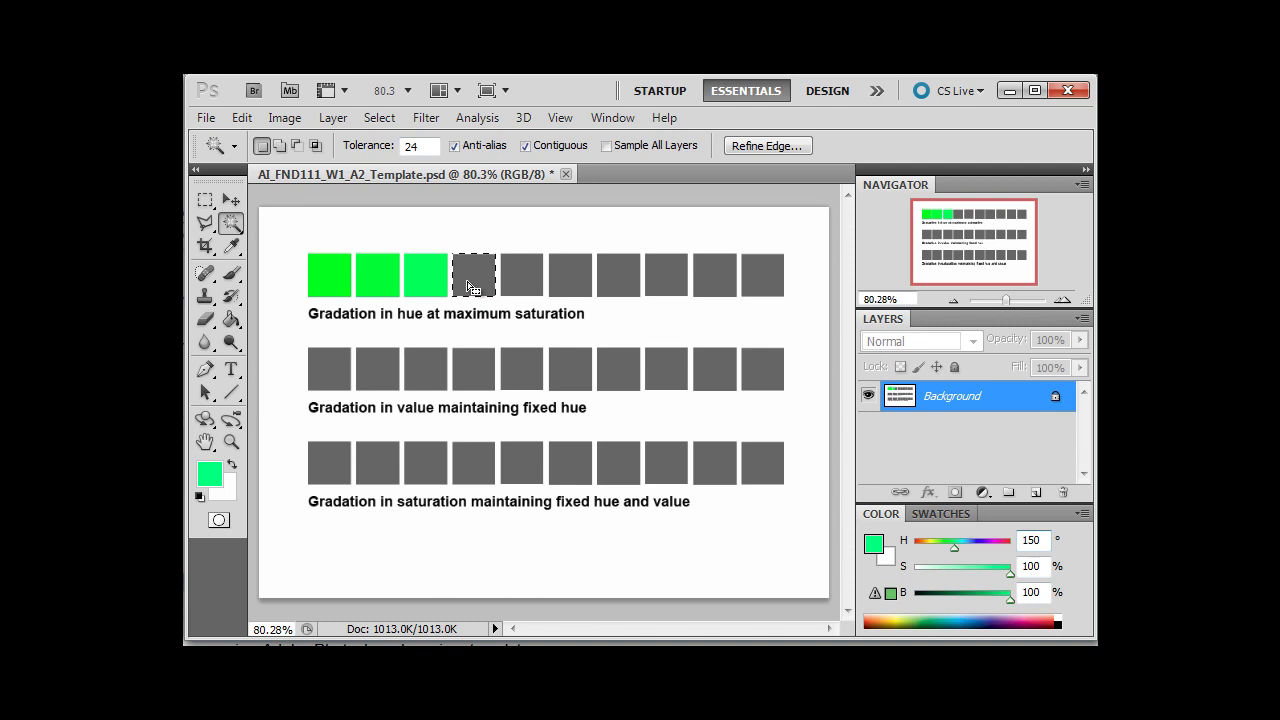
key(ctrl+d)
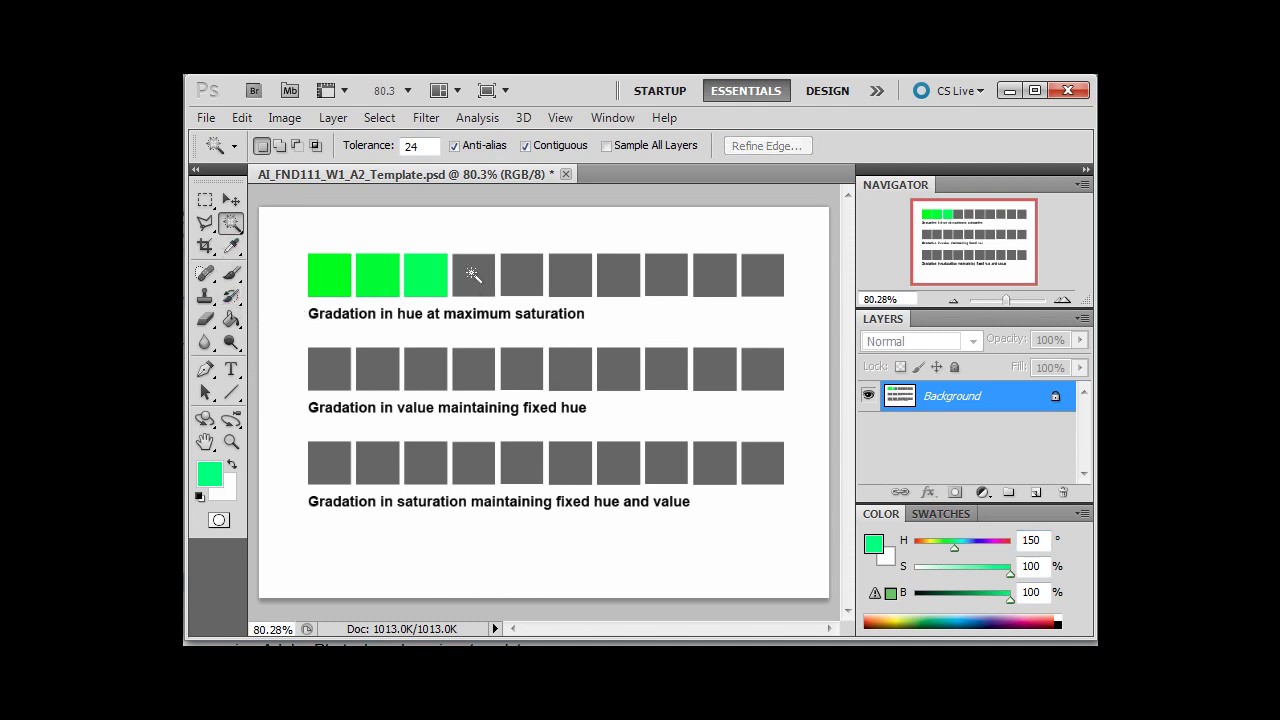
click(476, 273)
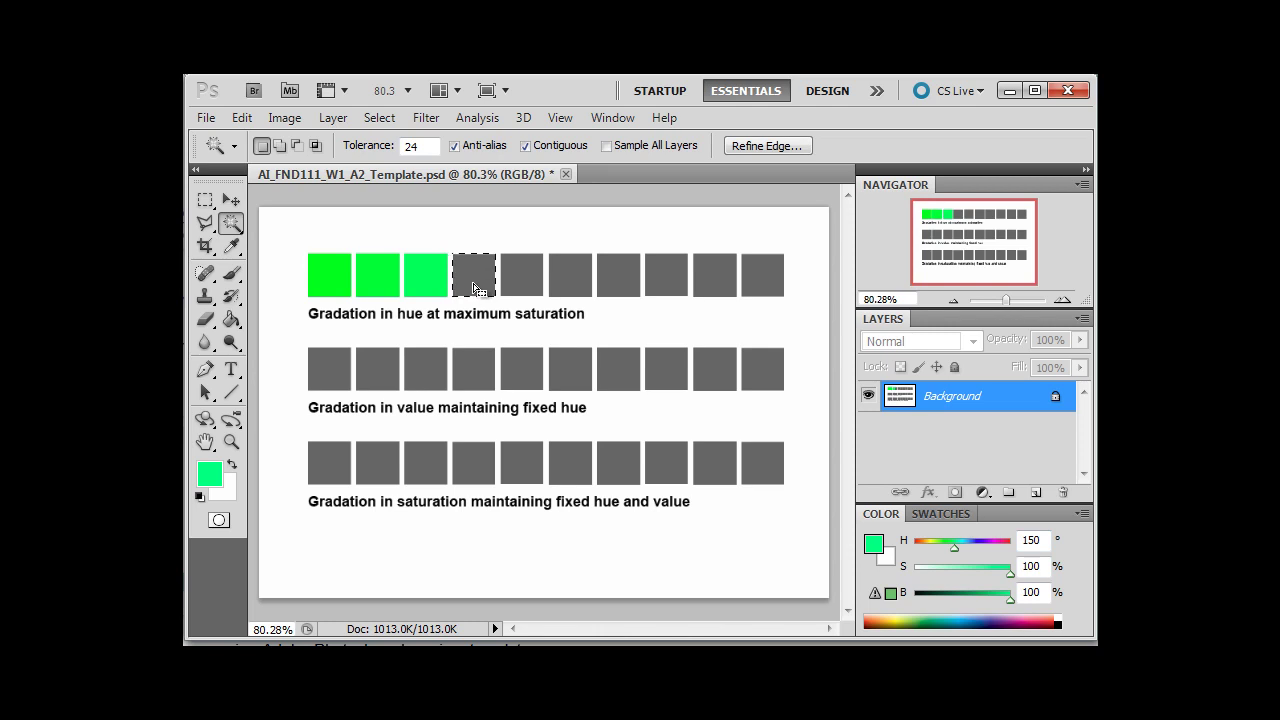
click(232, 318)
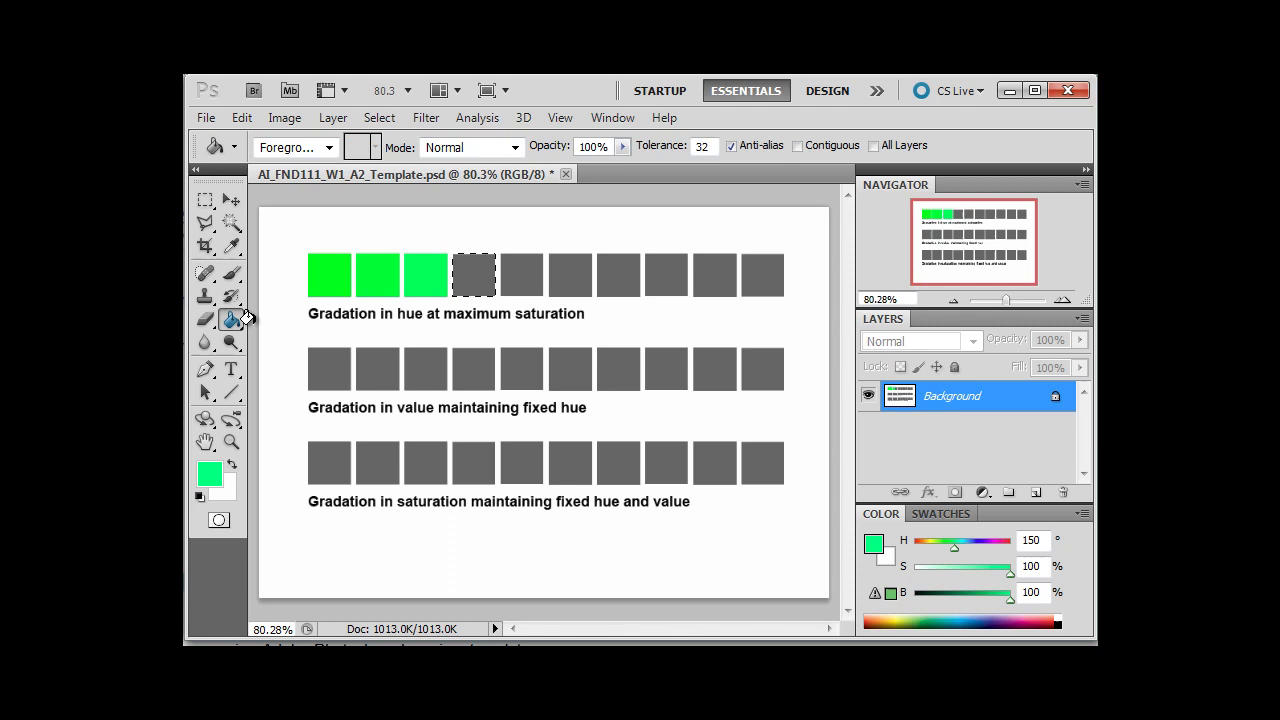
click(474, 284)
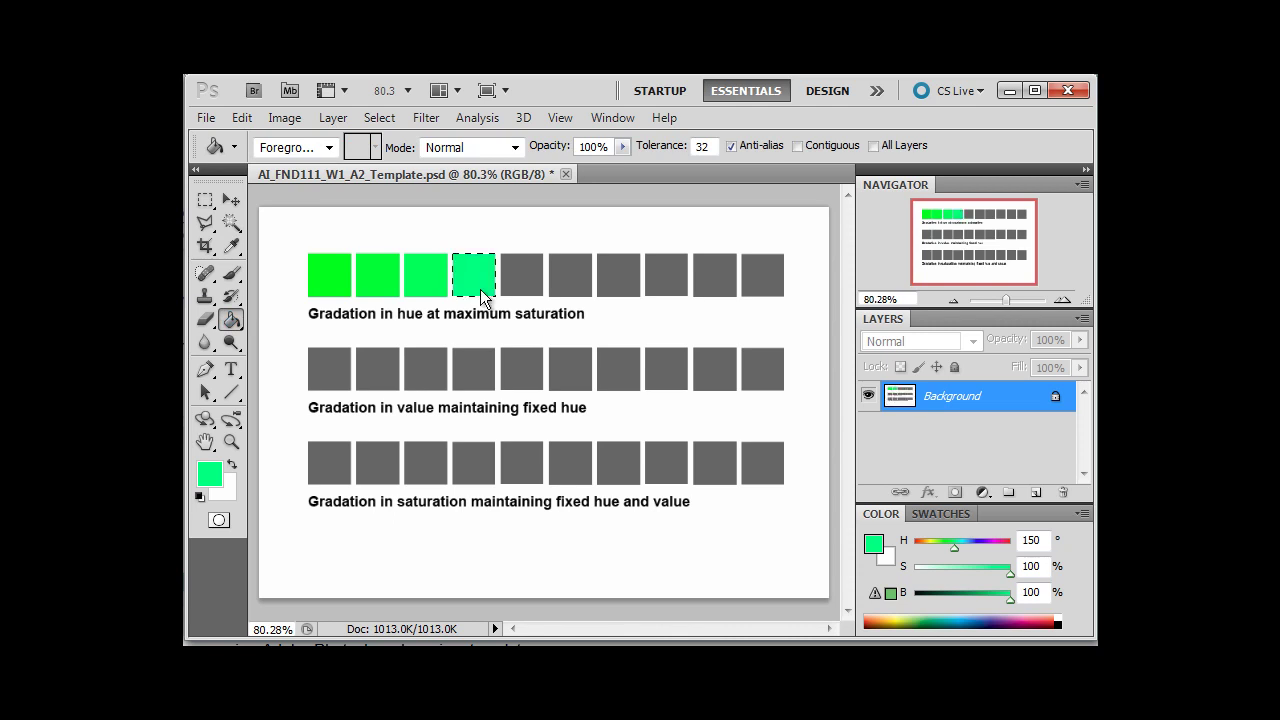
key(i)
click(341, 277)
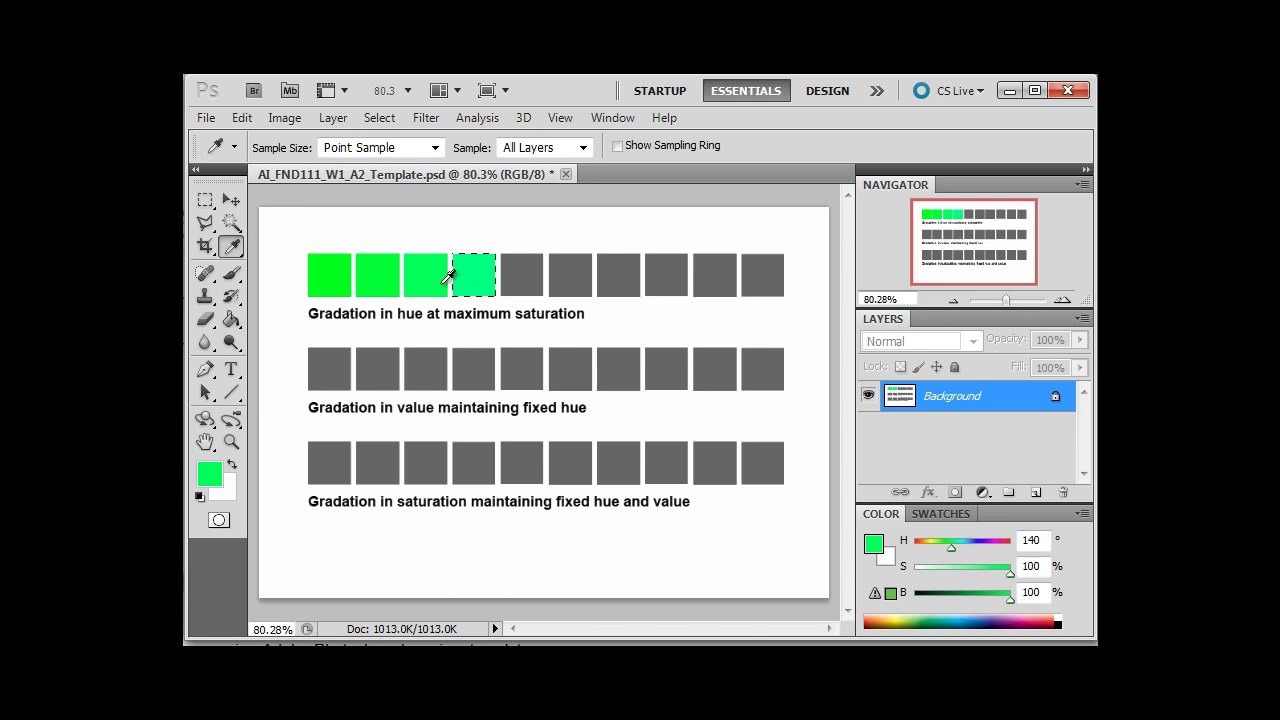
Sample the fourth square's green with the Eyedropper to confirm hue 150.
click(482, 271)
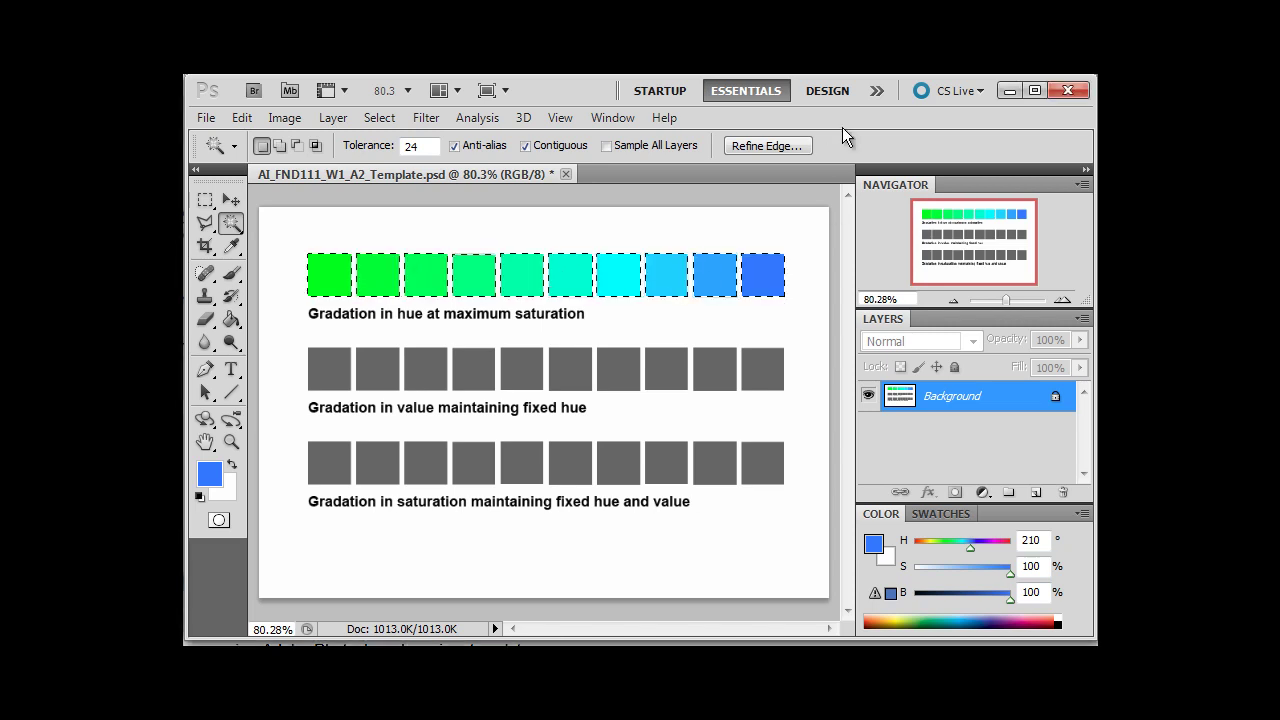
Apply a Hue/Saturation hue shift of +30 to the selected top-row swatches.
key(ctrl+u)
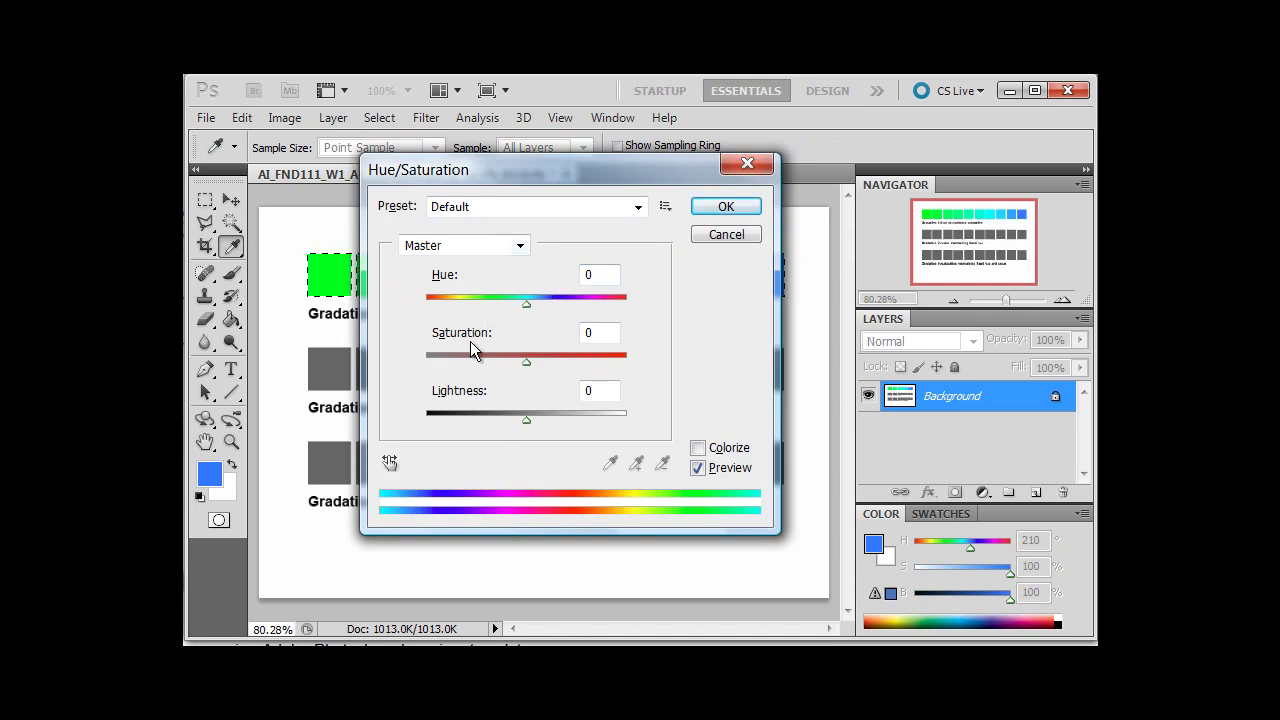
double_click(589, 274)
drag(534, 177, 830, 200)
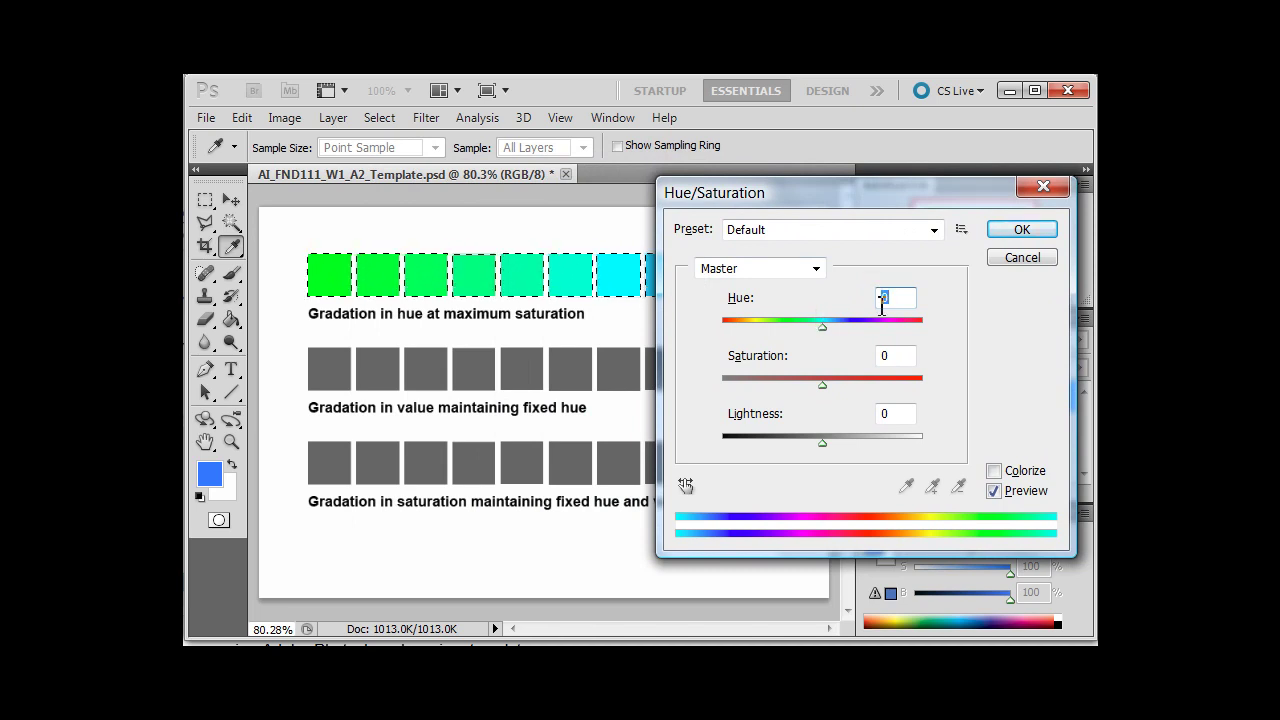
text(30)
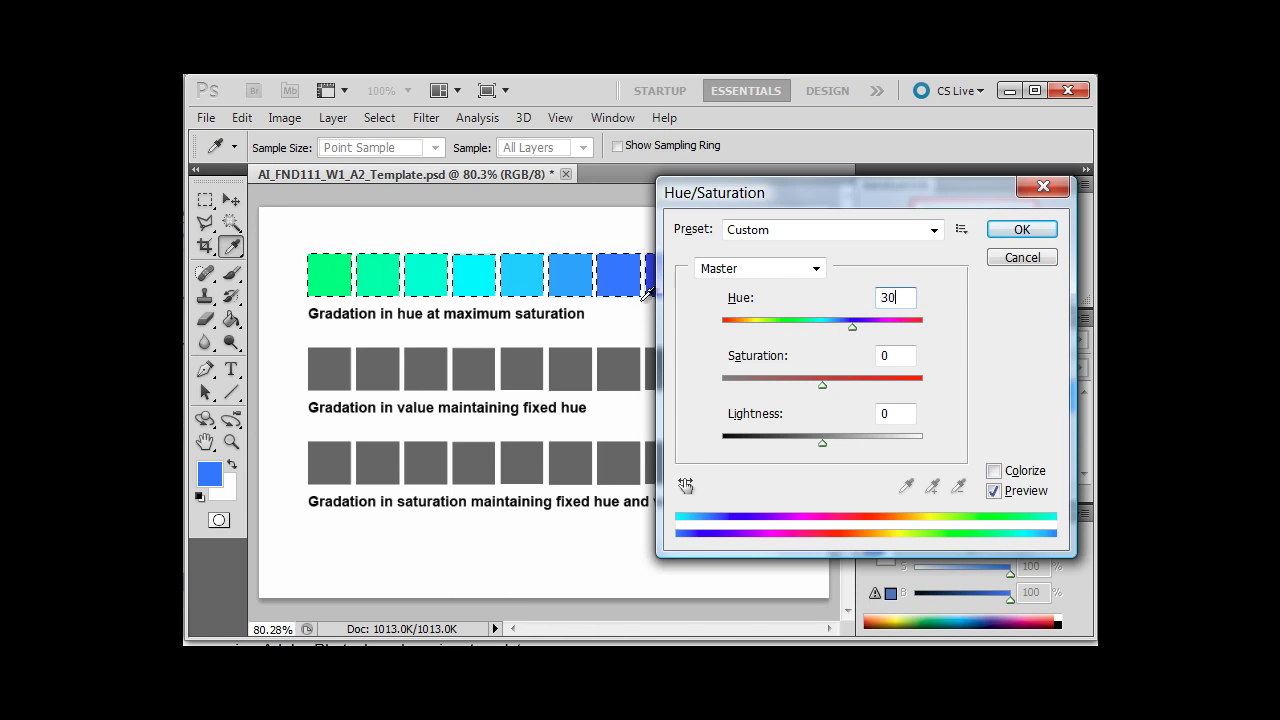
click(1022, 233)
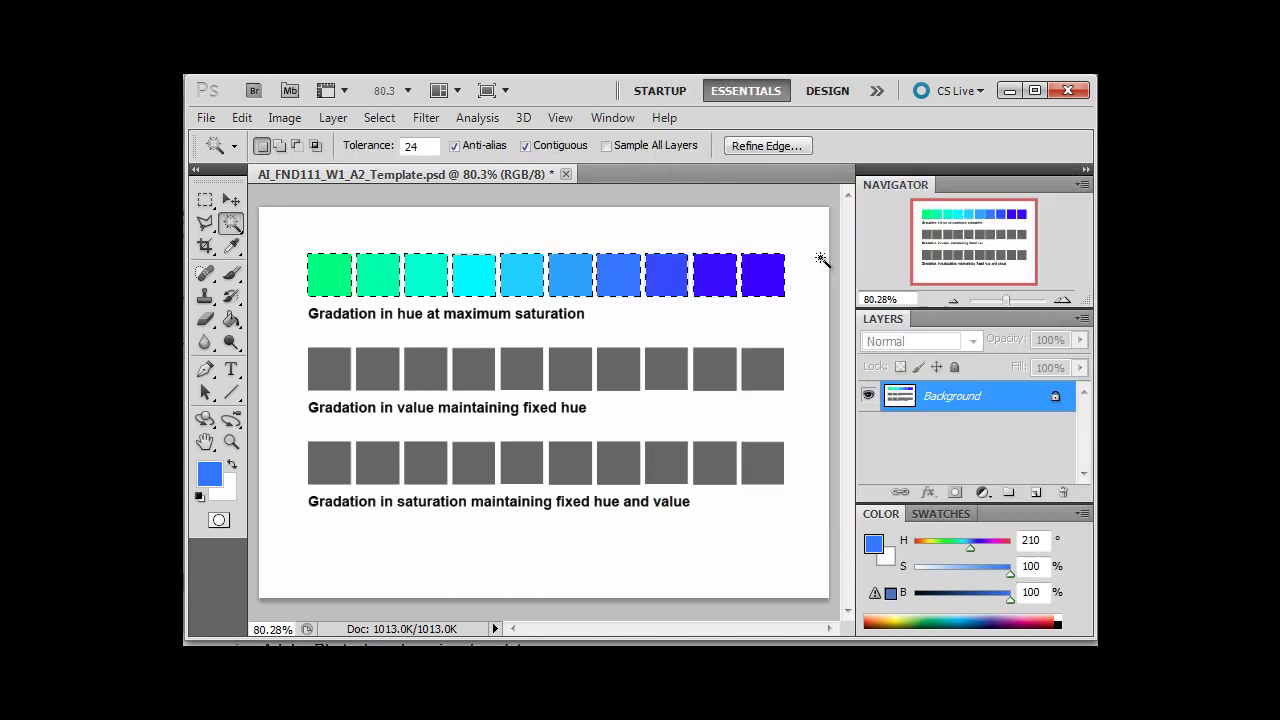
key(i)
click(322, 279)
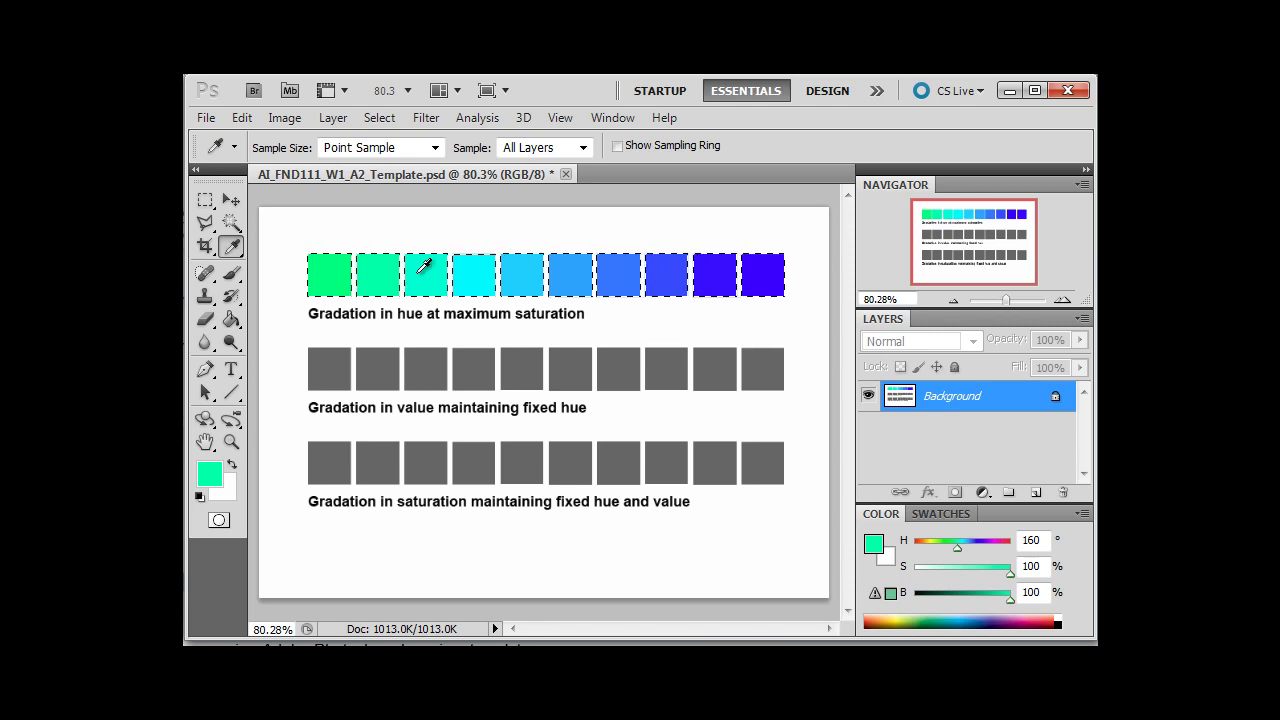
click(470, 270)
click(528, 271)
click(577, 271)
click(628, 282)
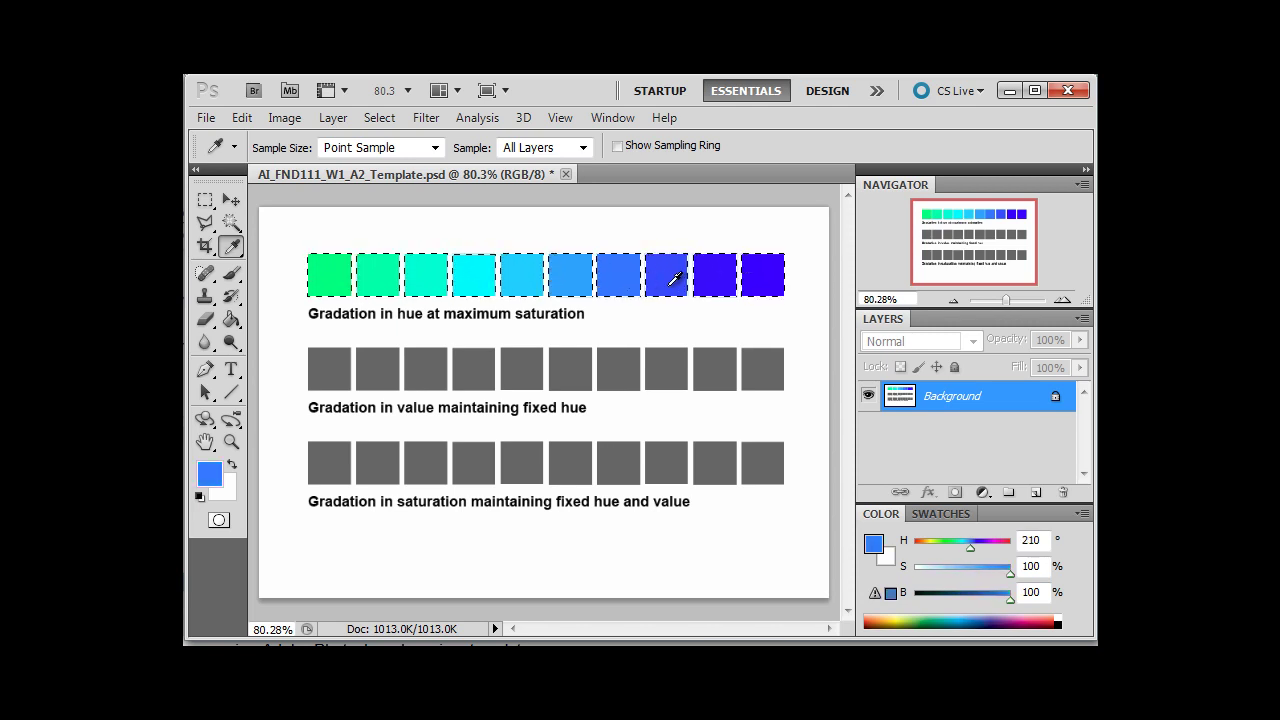
click(672, 276)
click(727, 275)
click(757, 271)
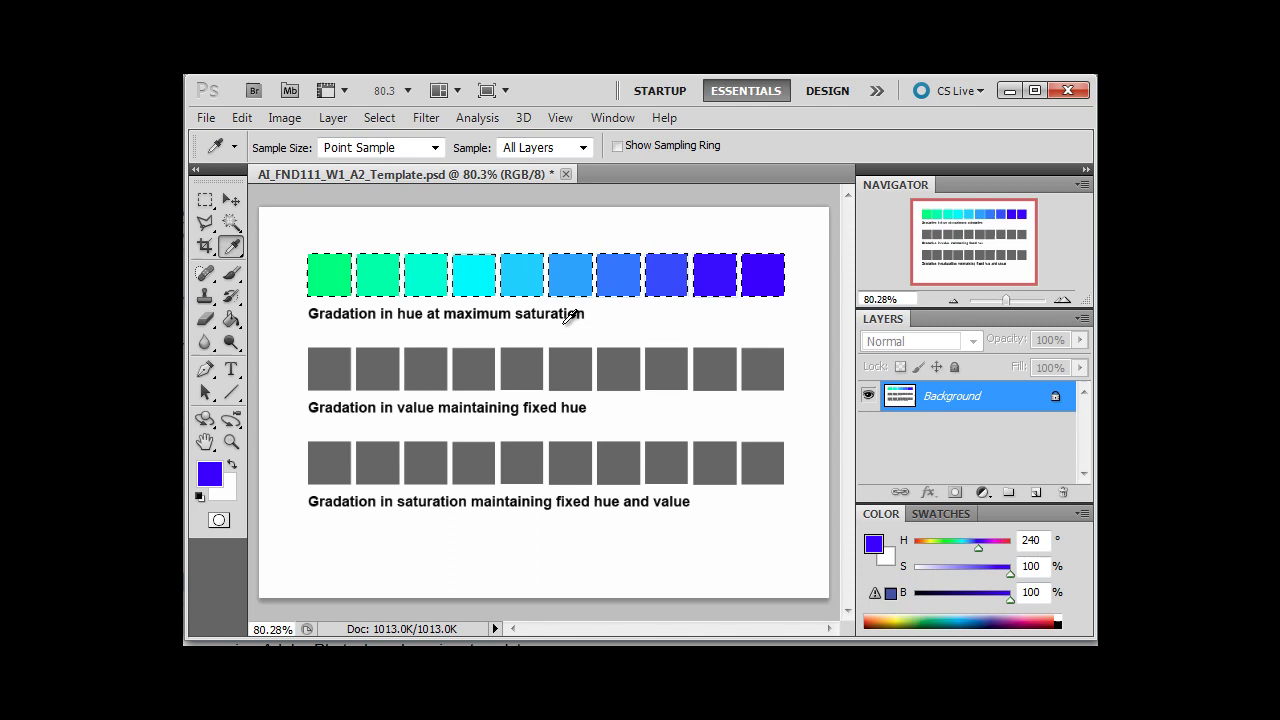
Deselect the hue row and switch to the course's Assignment 2 Examples page.
key(ctrl+d)
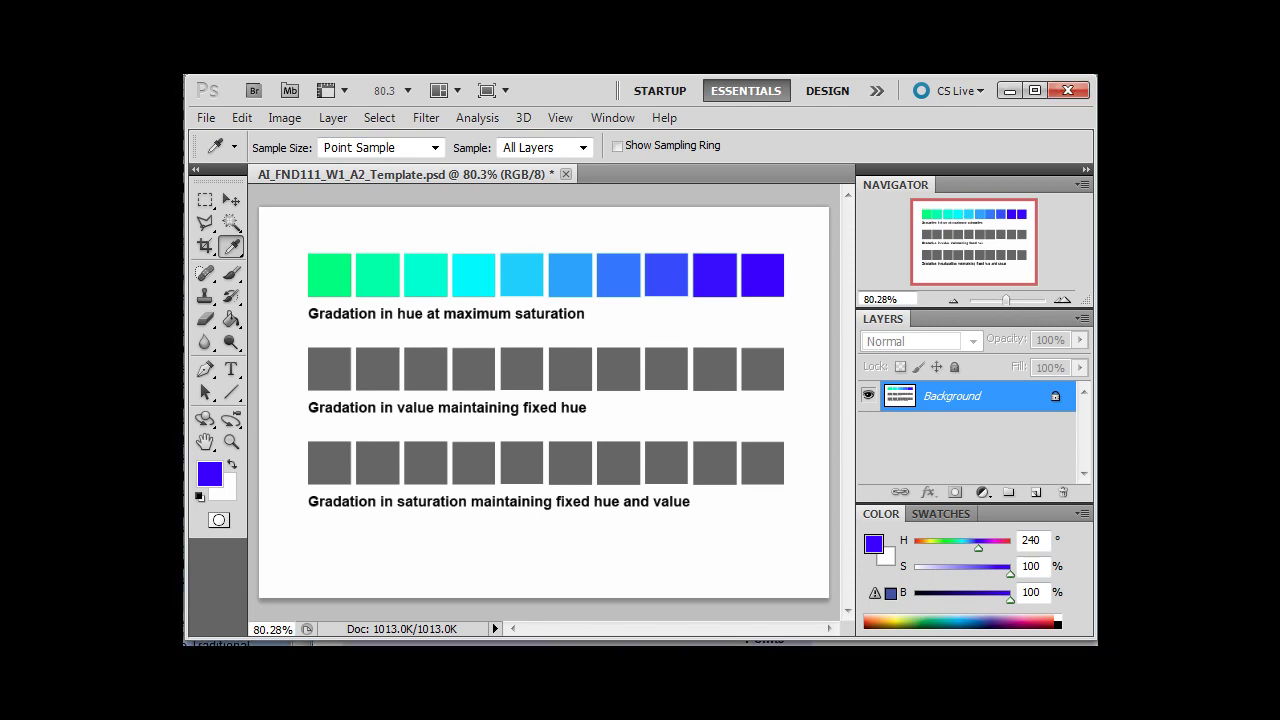
key(alt+Tab)
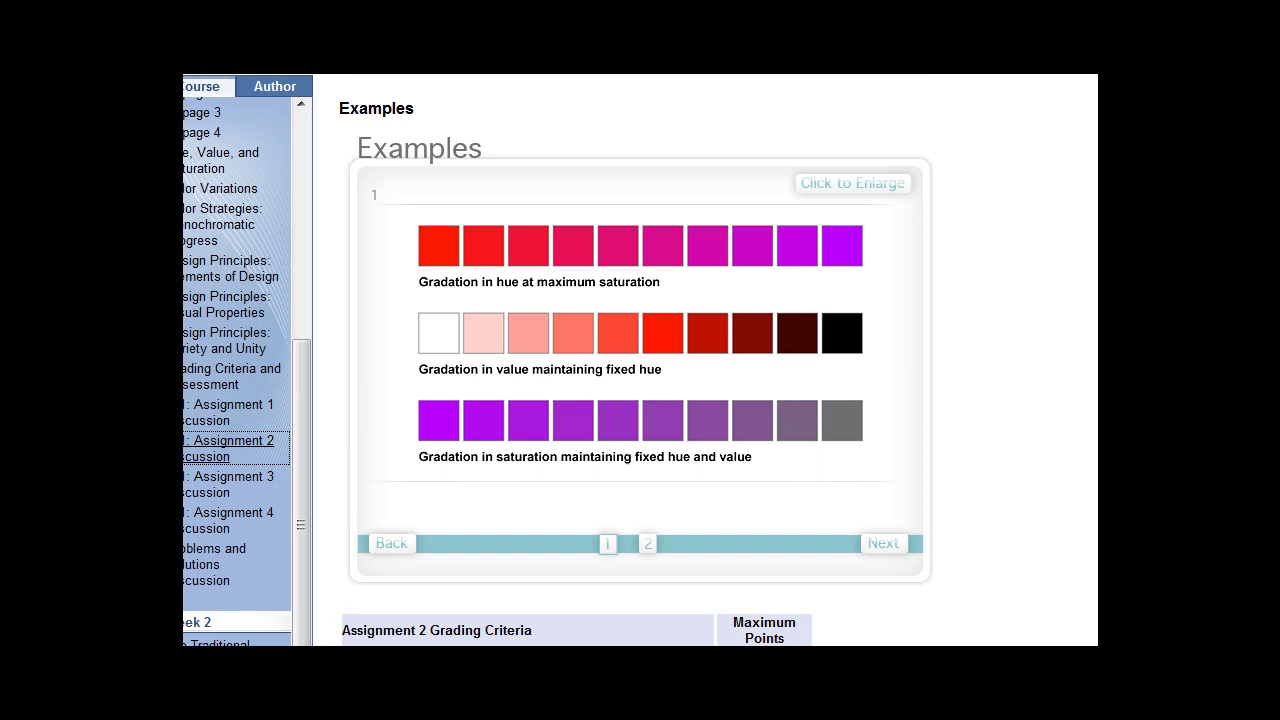
Return to the Photoshop template after viewing the red and purple example gradations.
key(alt+Tab)
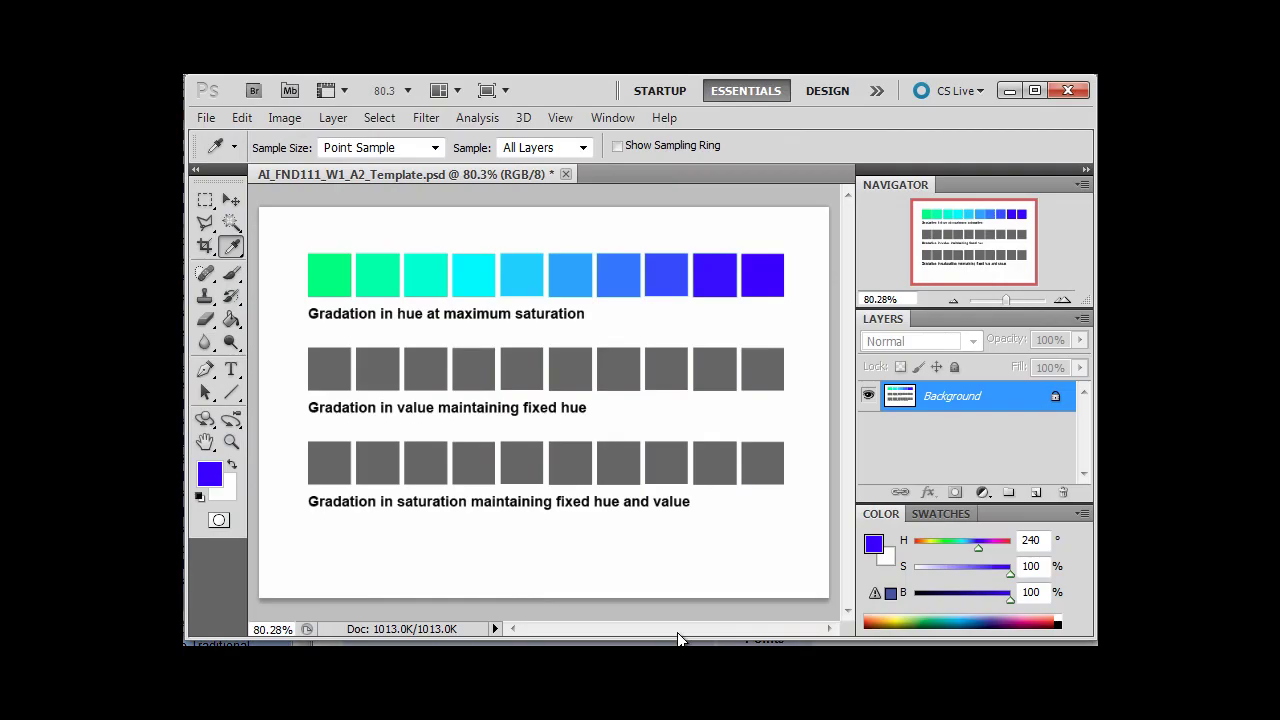
Copy the last two middle-row grey squares to a new layer, shift them right, and merge down.
key(w)
click(766, 380)
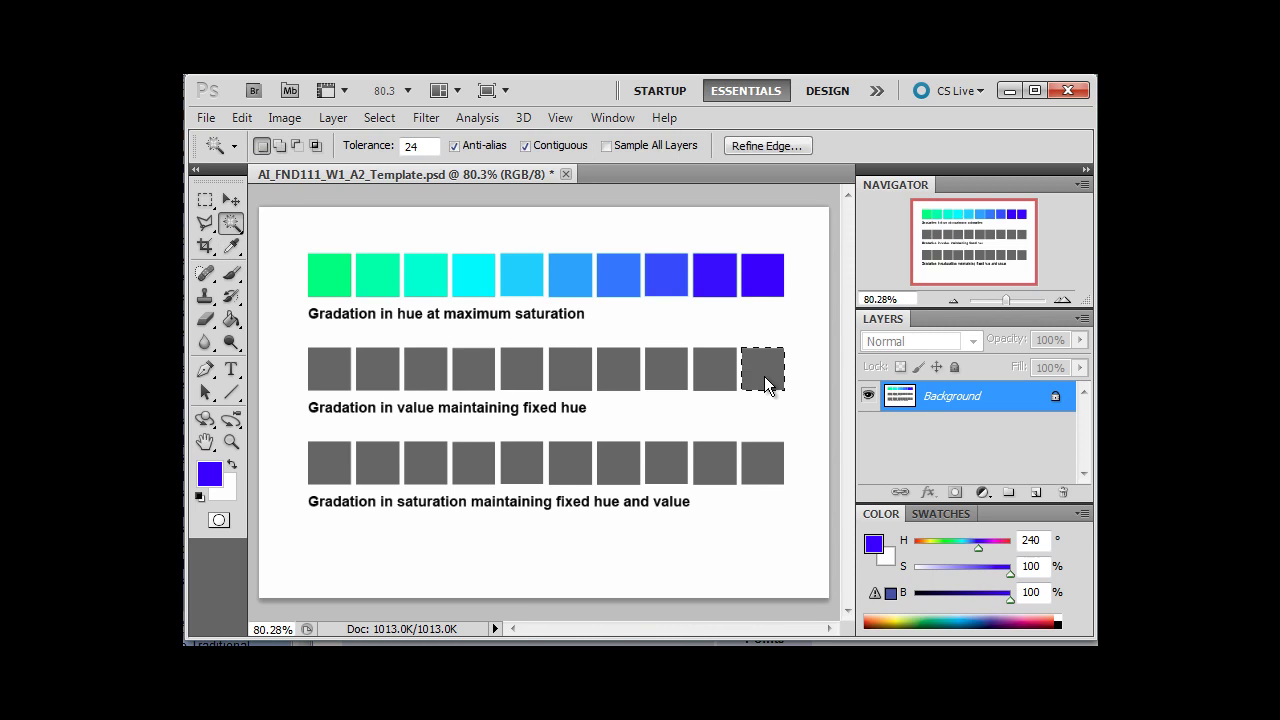
shift+click(726, 370)
key(ctrl+j)
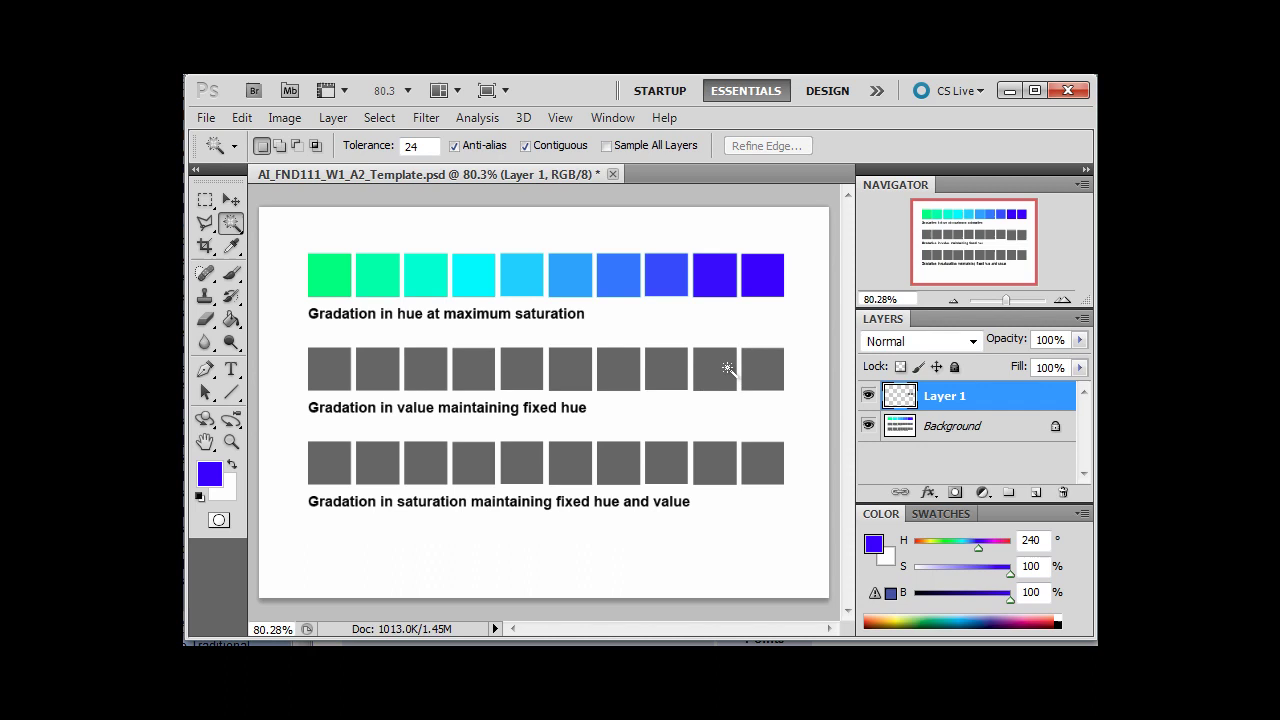
key(v)
drag(717, 366, 765, 369)
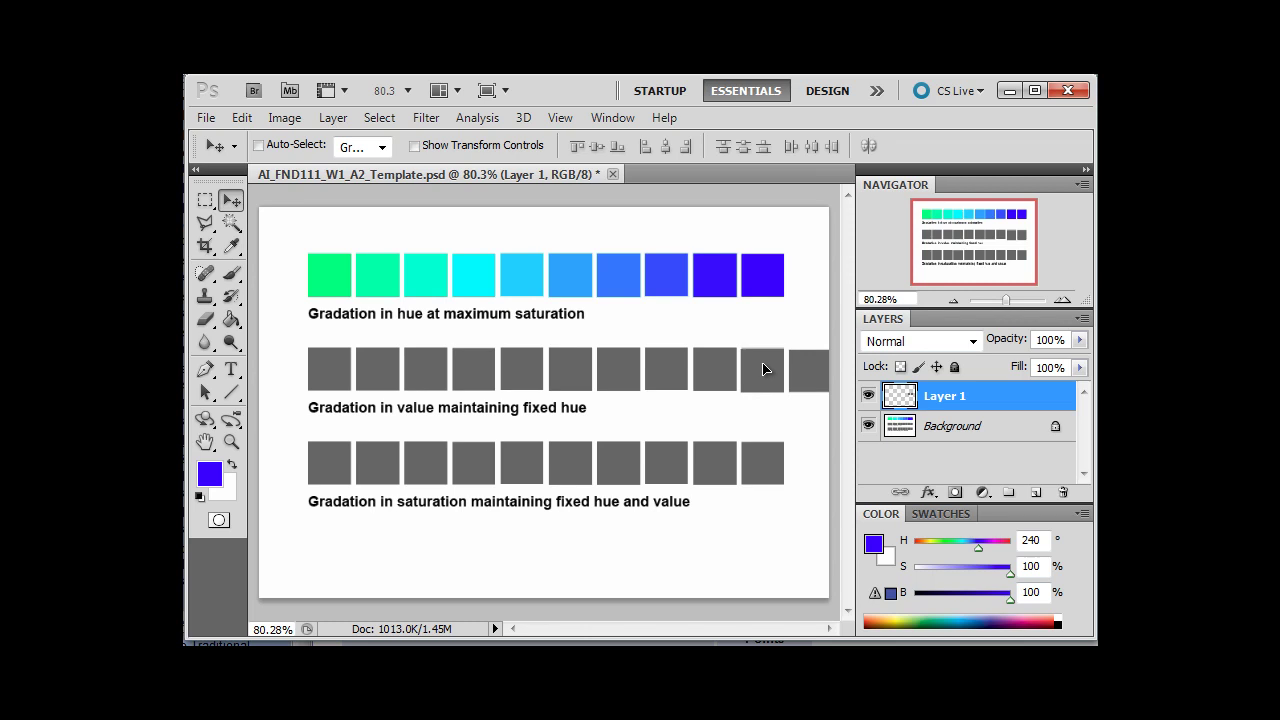
drag(763, 369, 767, 369)
drag(769, 369, 766, 367)
click(329, 120)
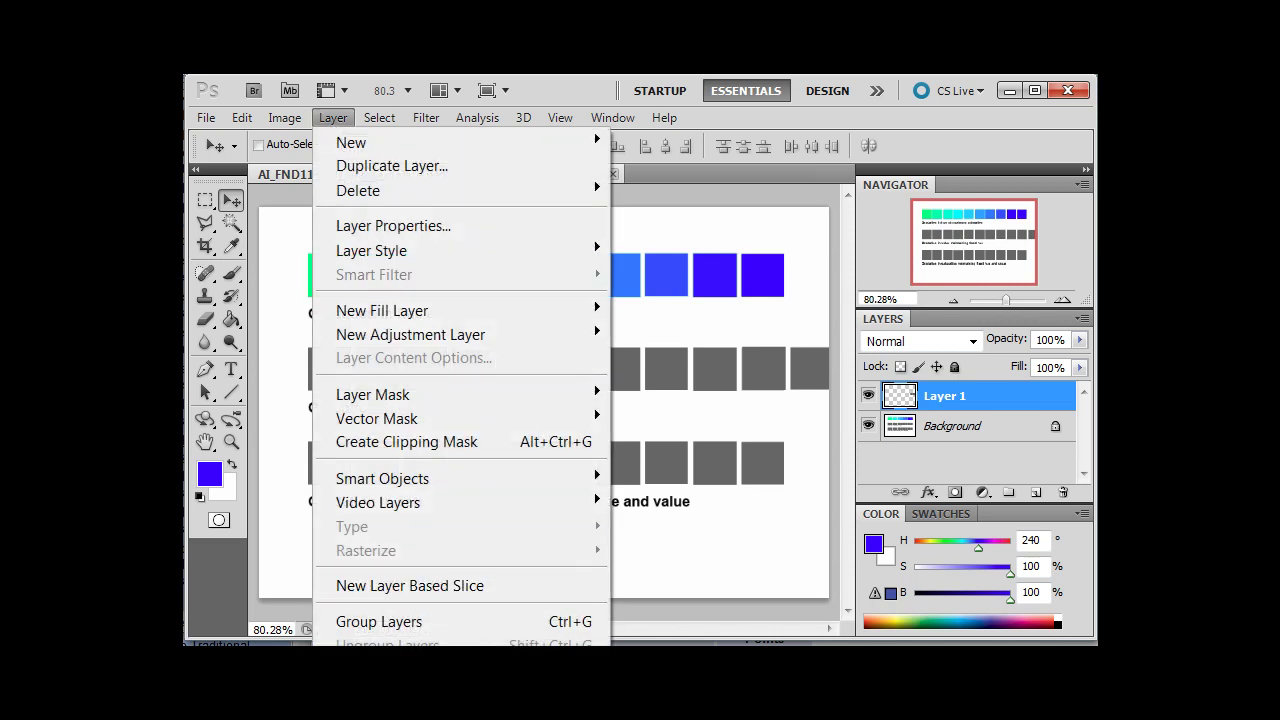
key(ctrl+e)
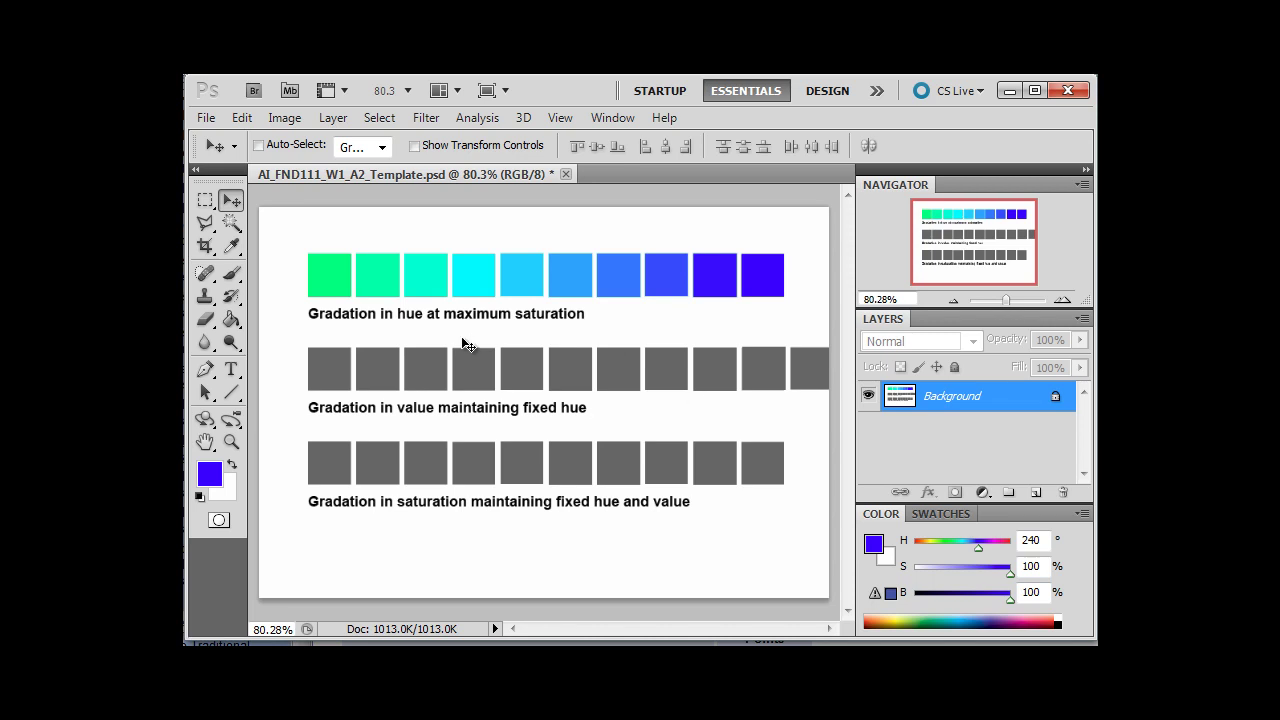
Select all eleven grey squares of the middle row with the Magic Wand.
key(w)
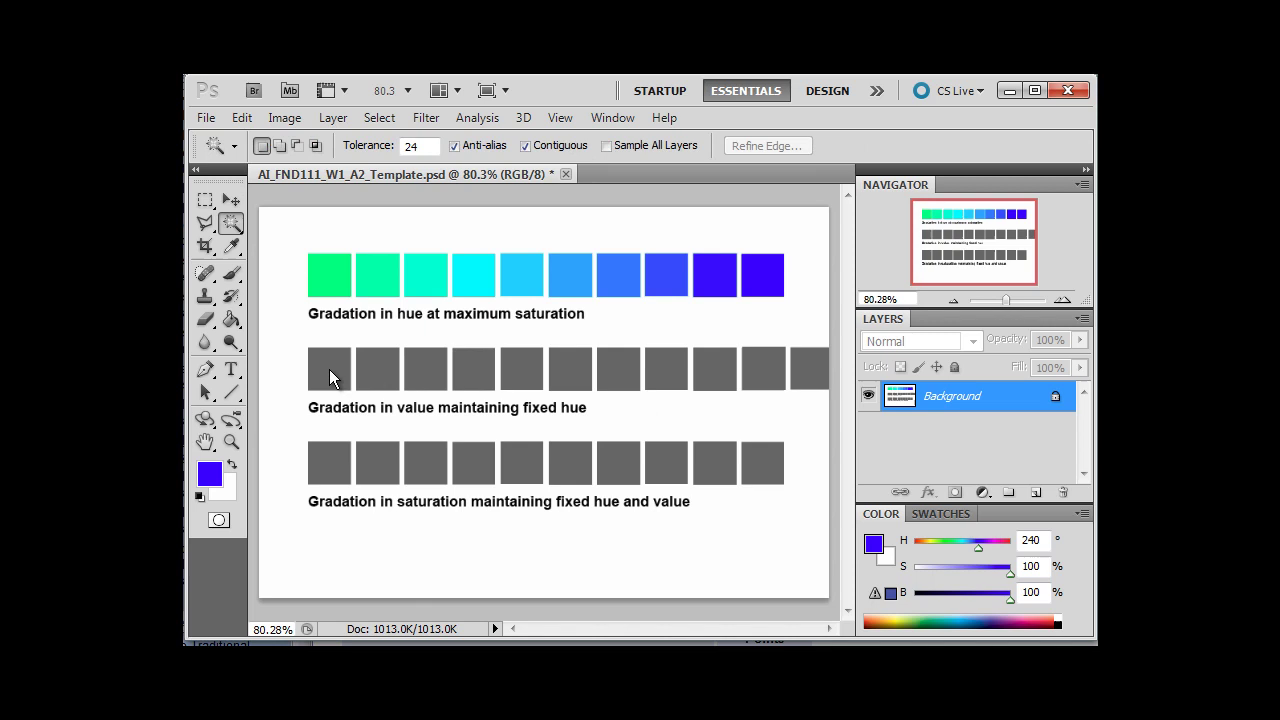
click(333, 378)
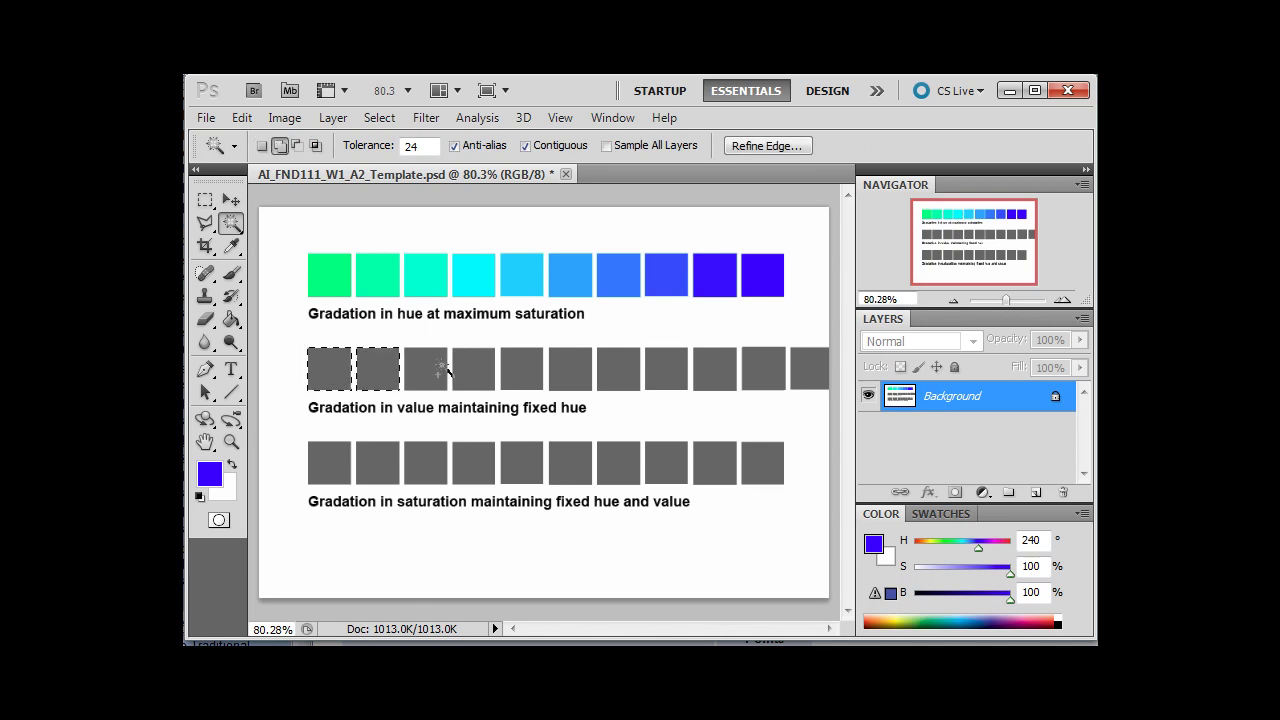
click(516, 372)
click(584, 372)
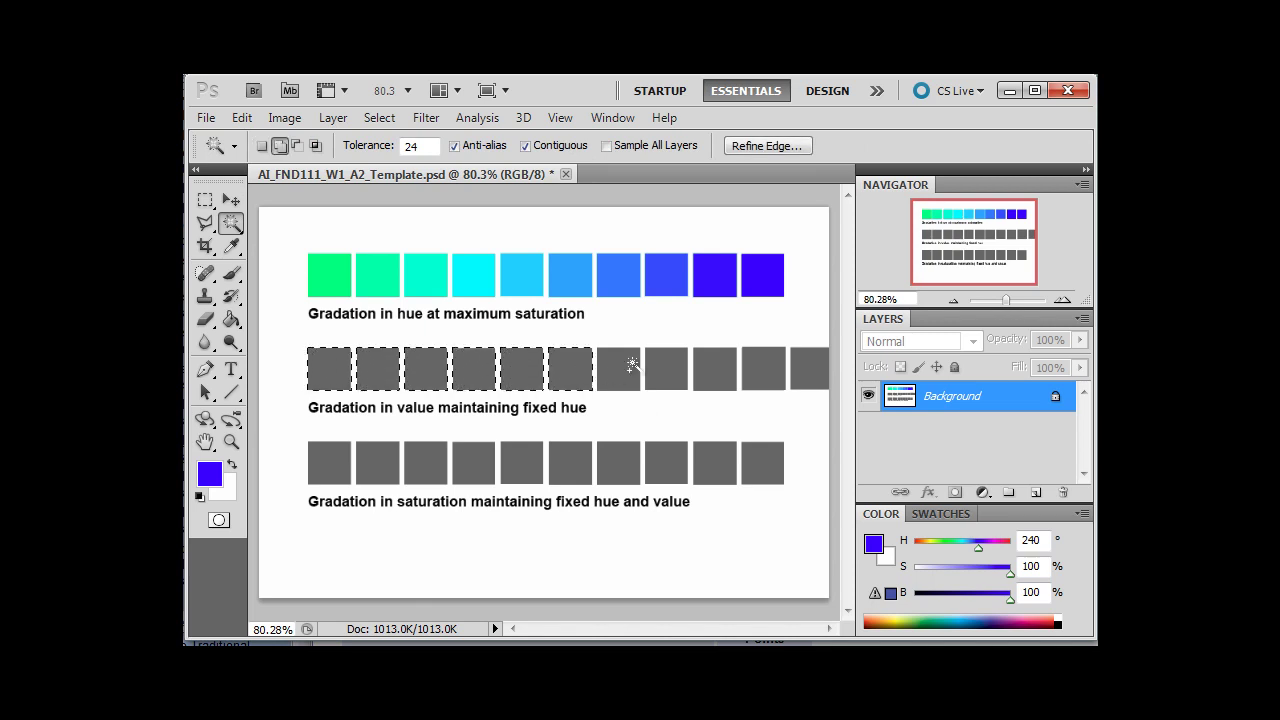
click(630, 370)
click(665, 370)
click(714, 370)
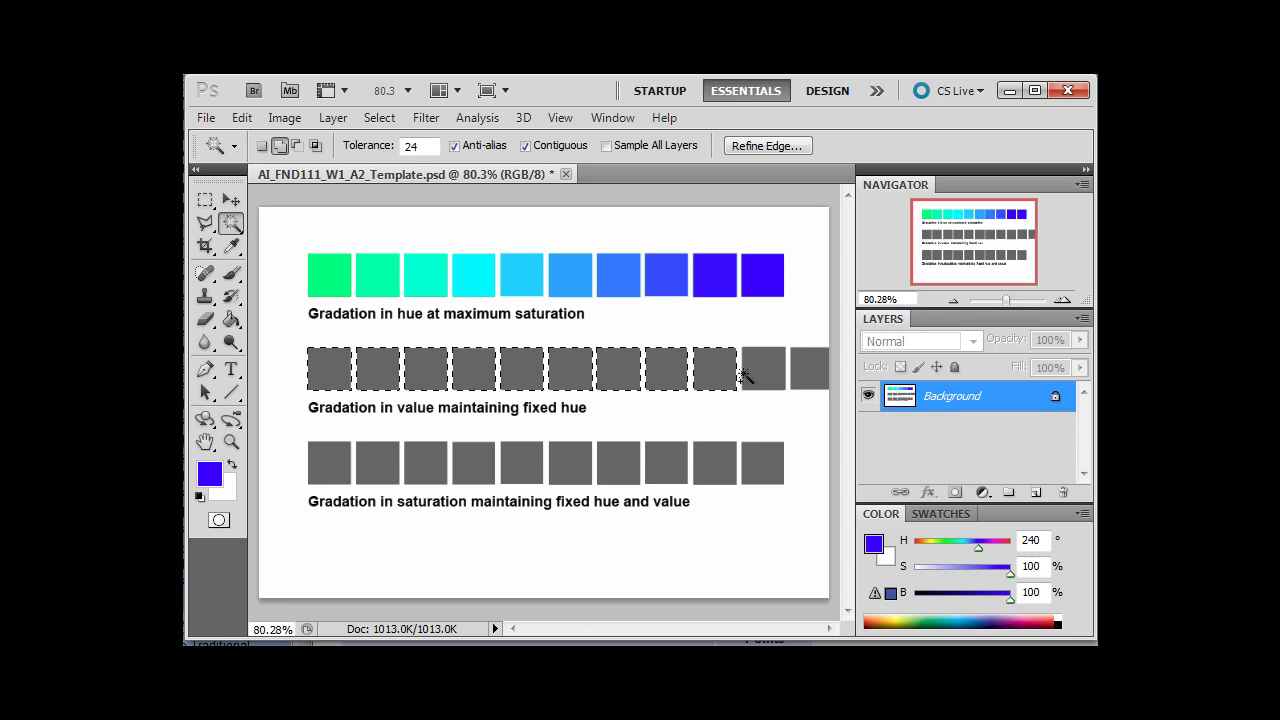
click(763, 370)
click(807, 375)
Sample the first hue swatch's green and restore the full middle-row selection.
key(i)
click(338, 272)
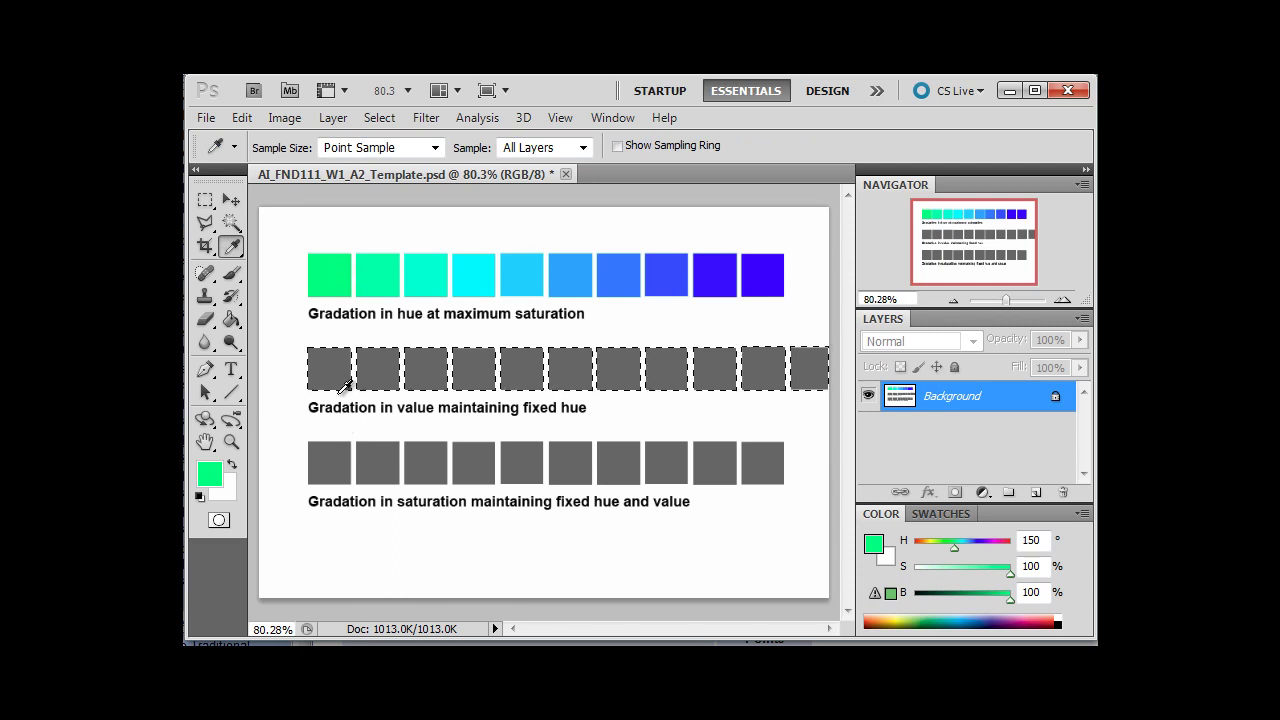
key(w)
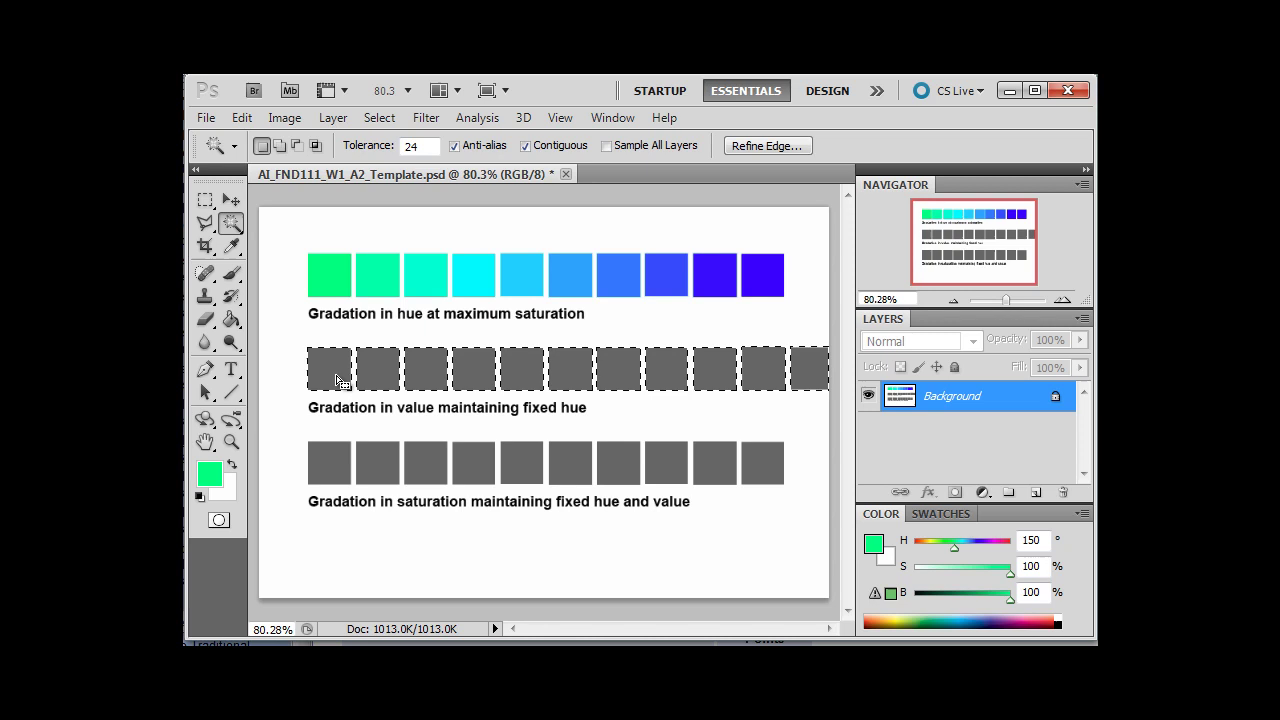
click(336, 381)
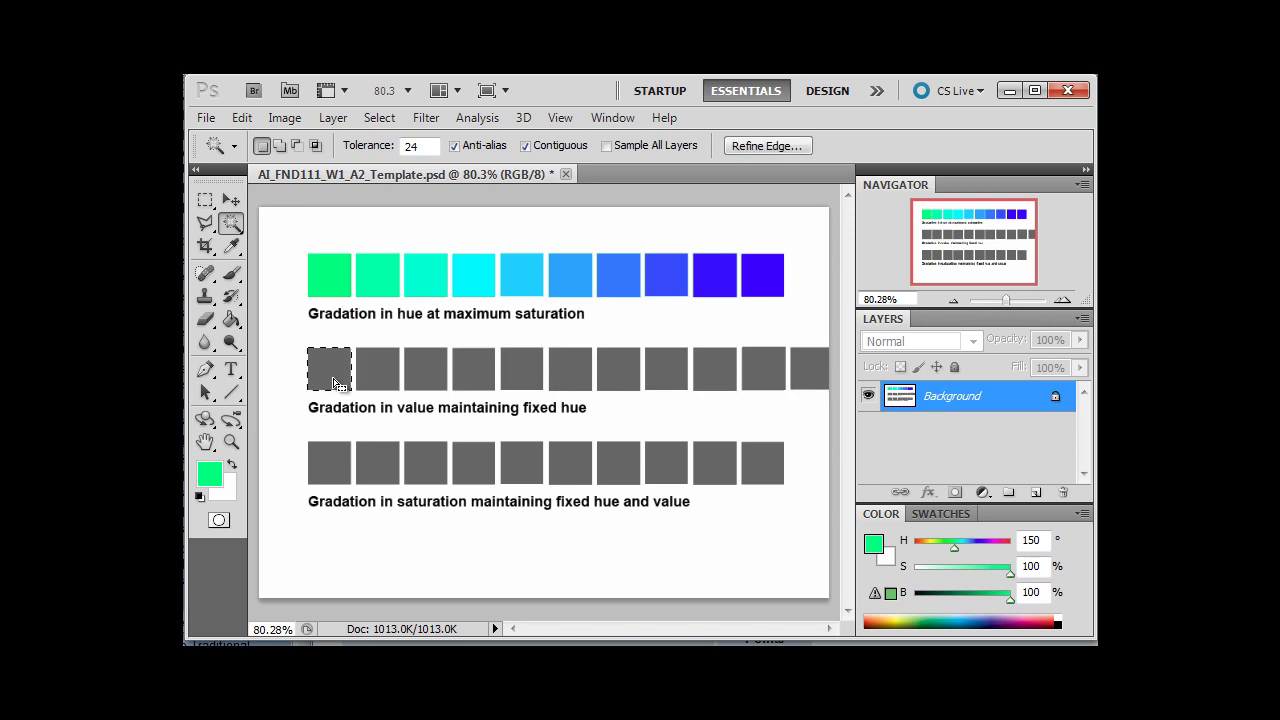
click(283, 118)
mouse_move(244, 120)
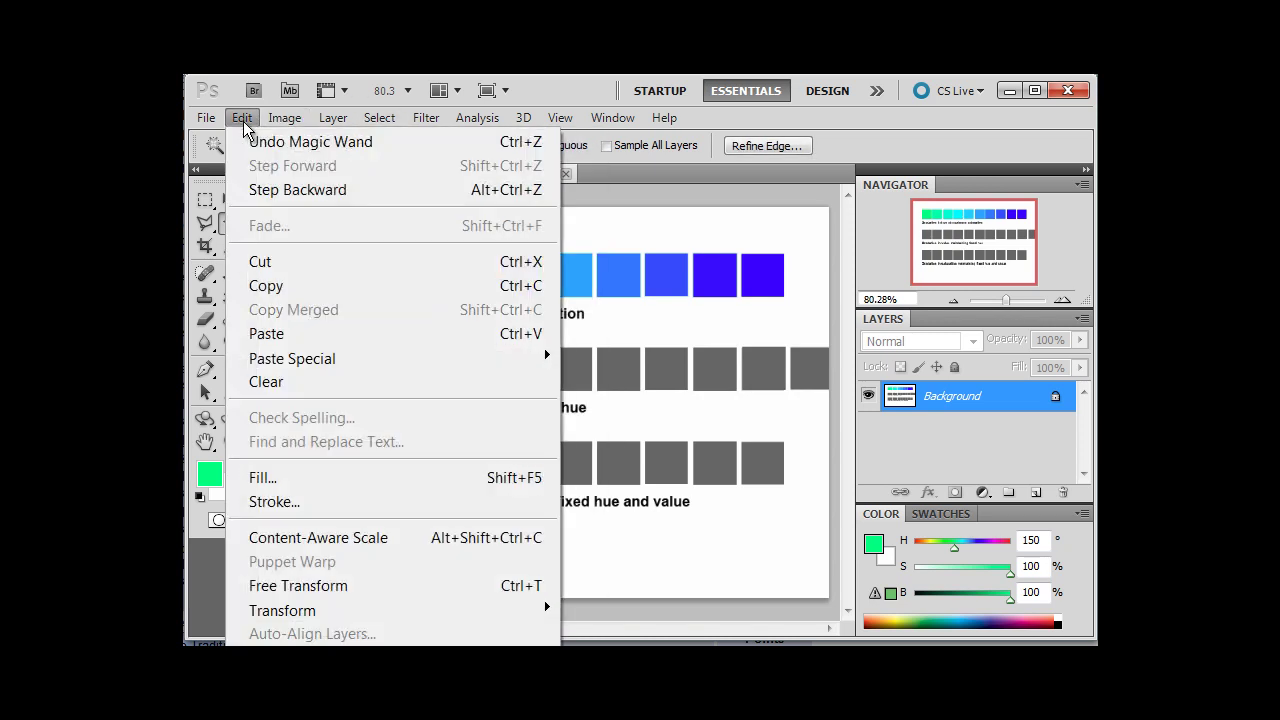
click(250, 189)
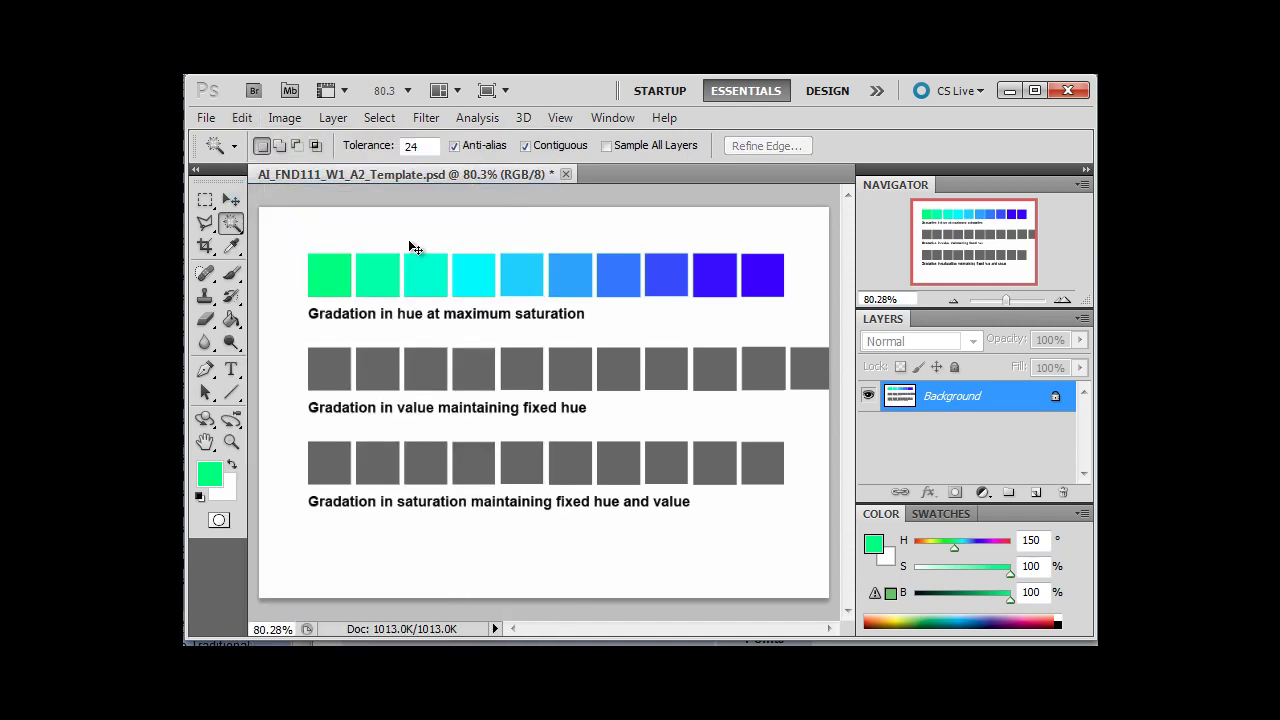
key(ctrl+z)
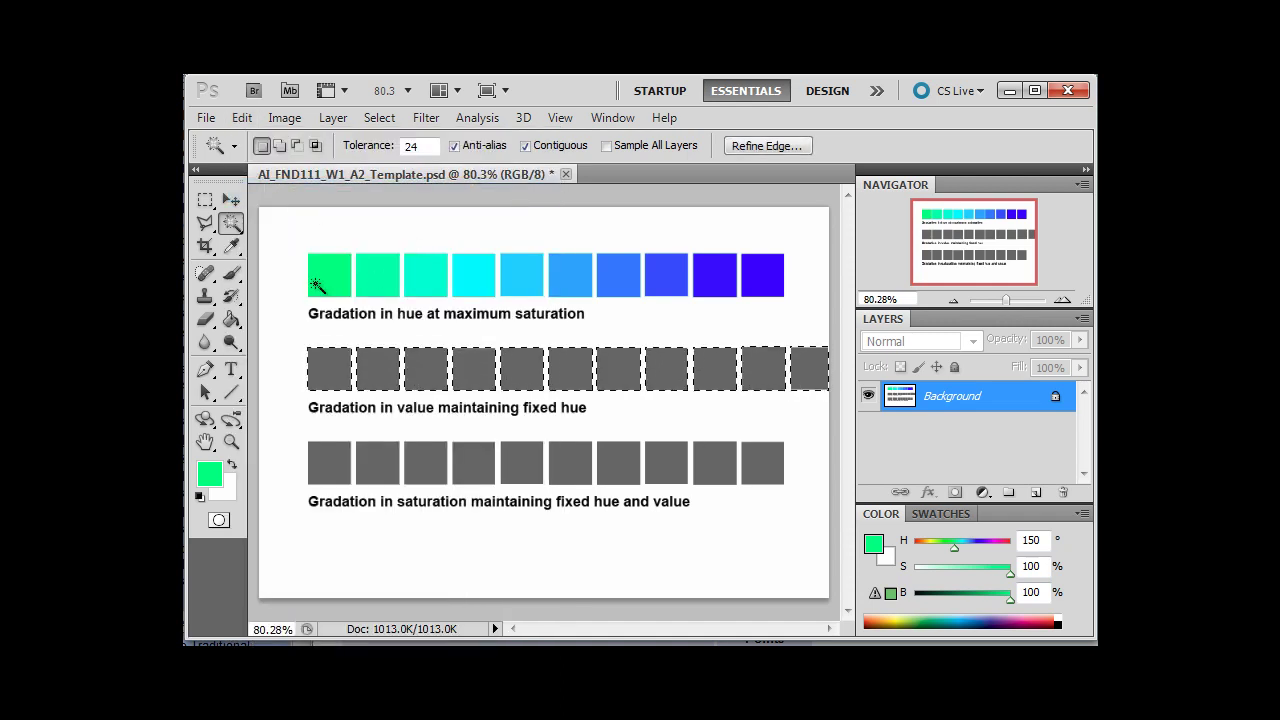
Fill the selected middle-row squares with the sampled green, keeping the selection.
key(i)
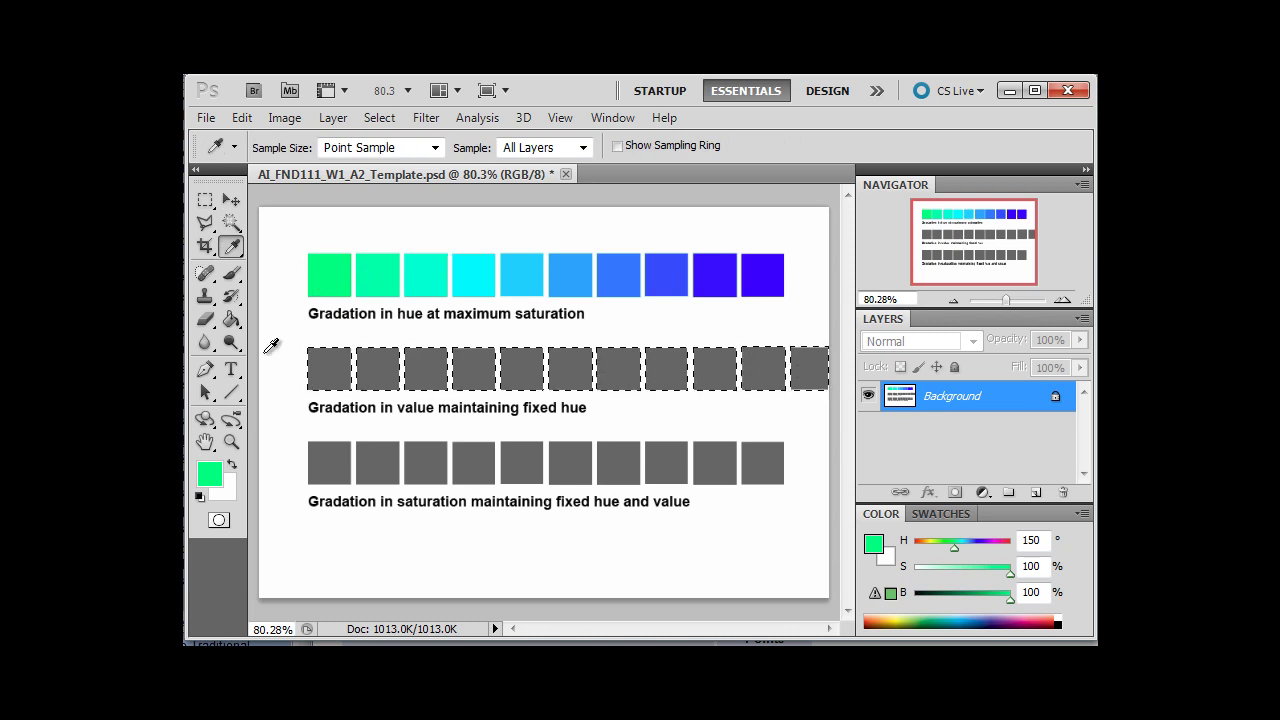
click(231, 319)
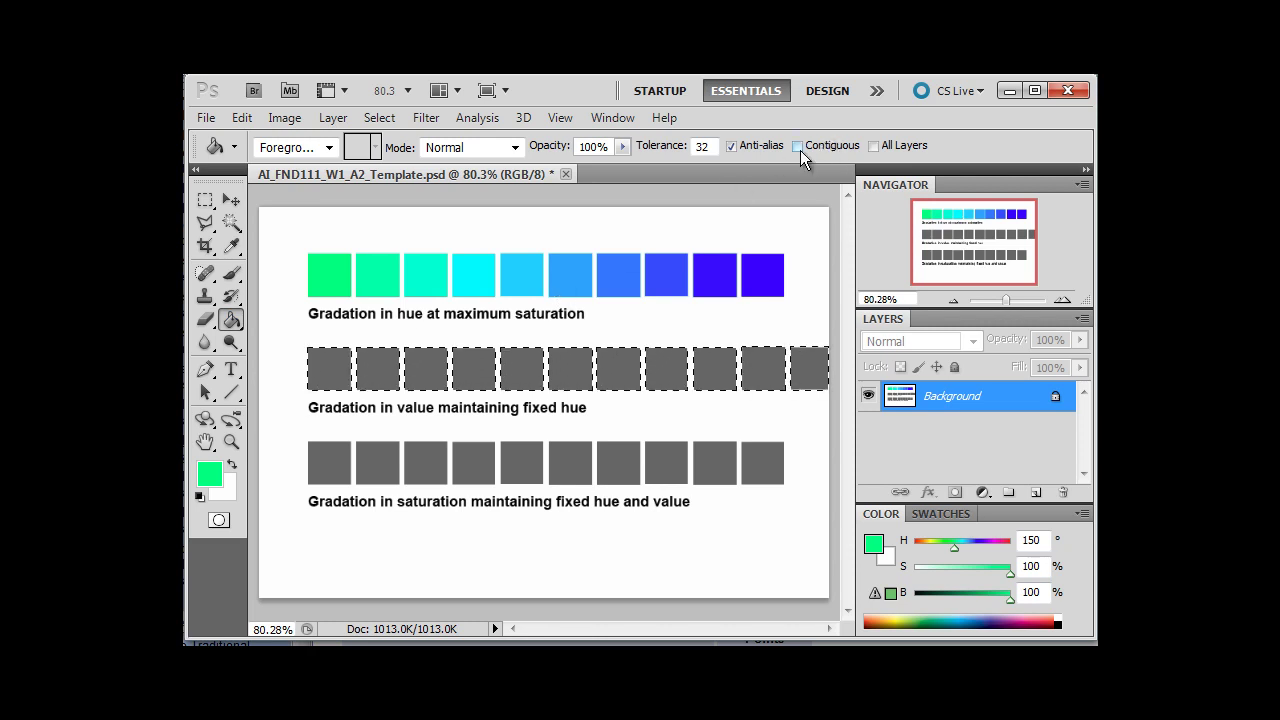
click(660, 375)
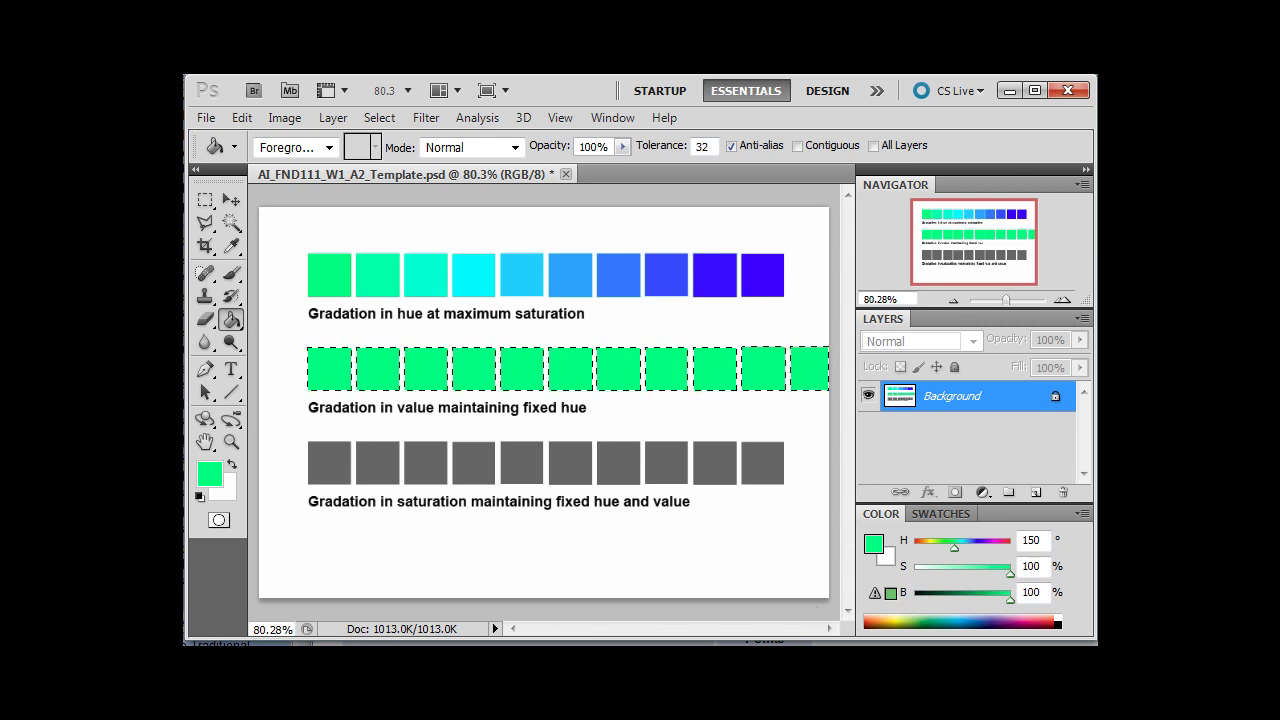
key(ctrl+d)
key(ctrl+z)
Select the value row's first square and give it a 1 px black stroke placed Outside.
key(w)
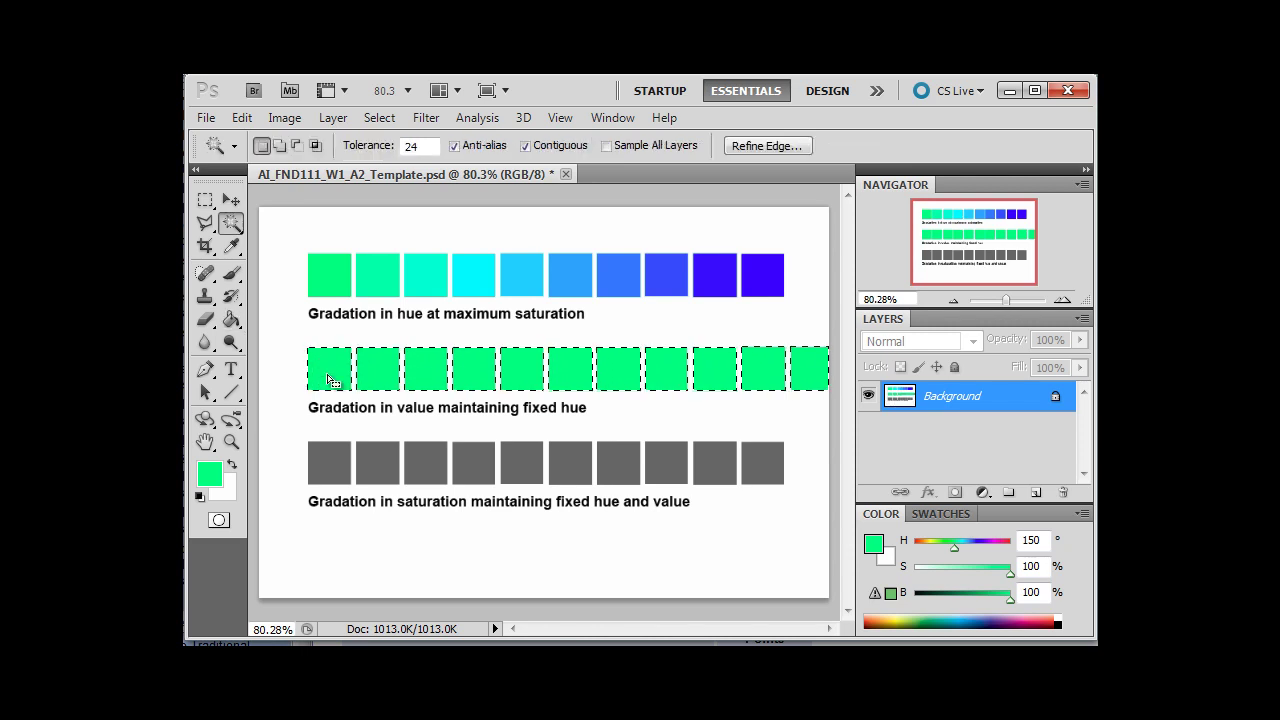
key(ctrl+d)
click(330, 378)
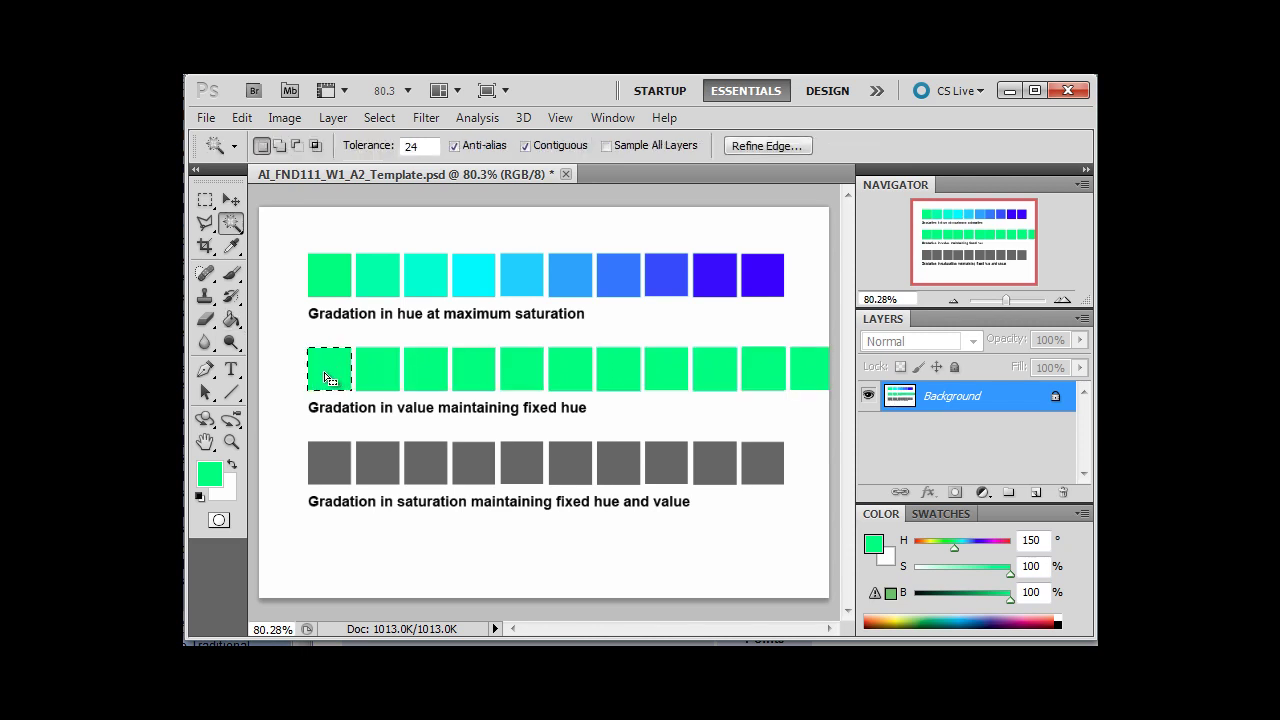
click(243, 117)
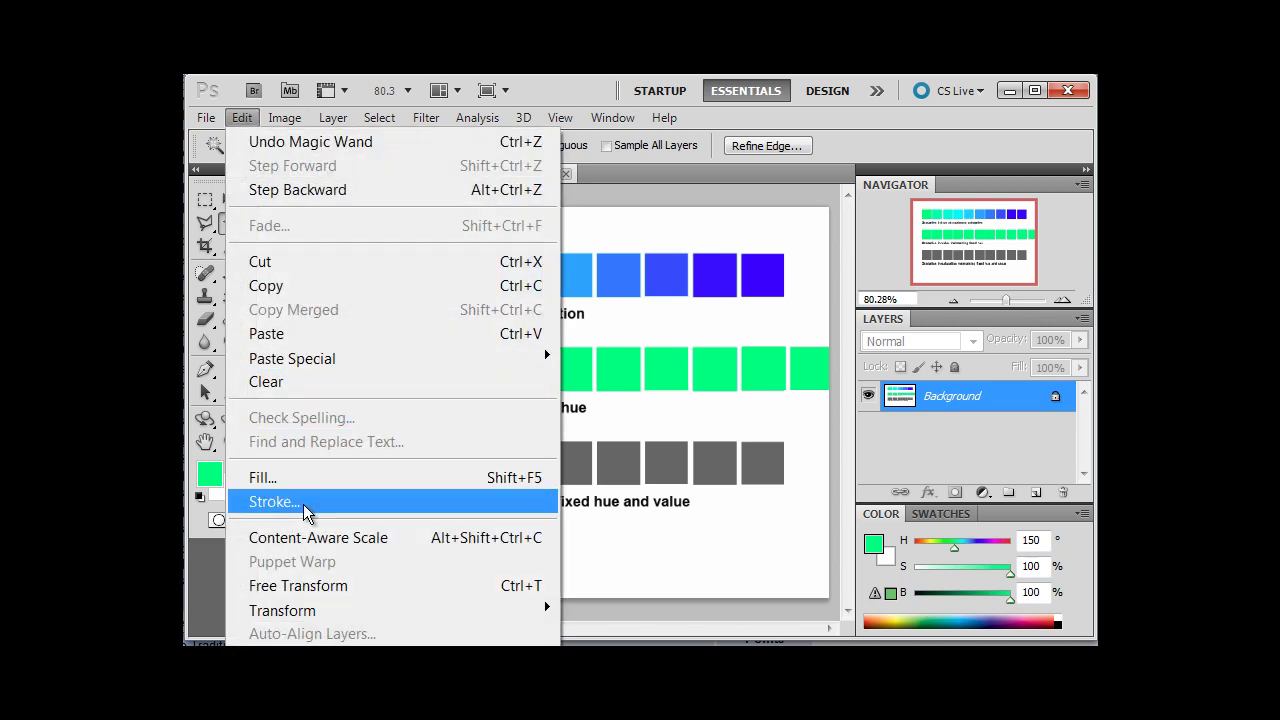
click(300, 501)
click(648, 277)
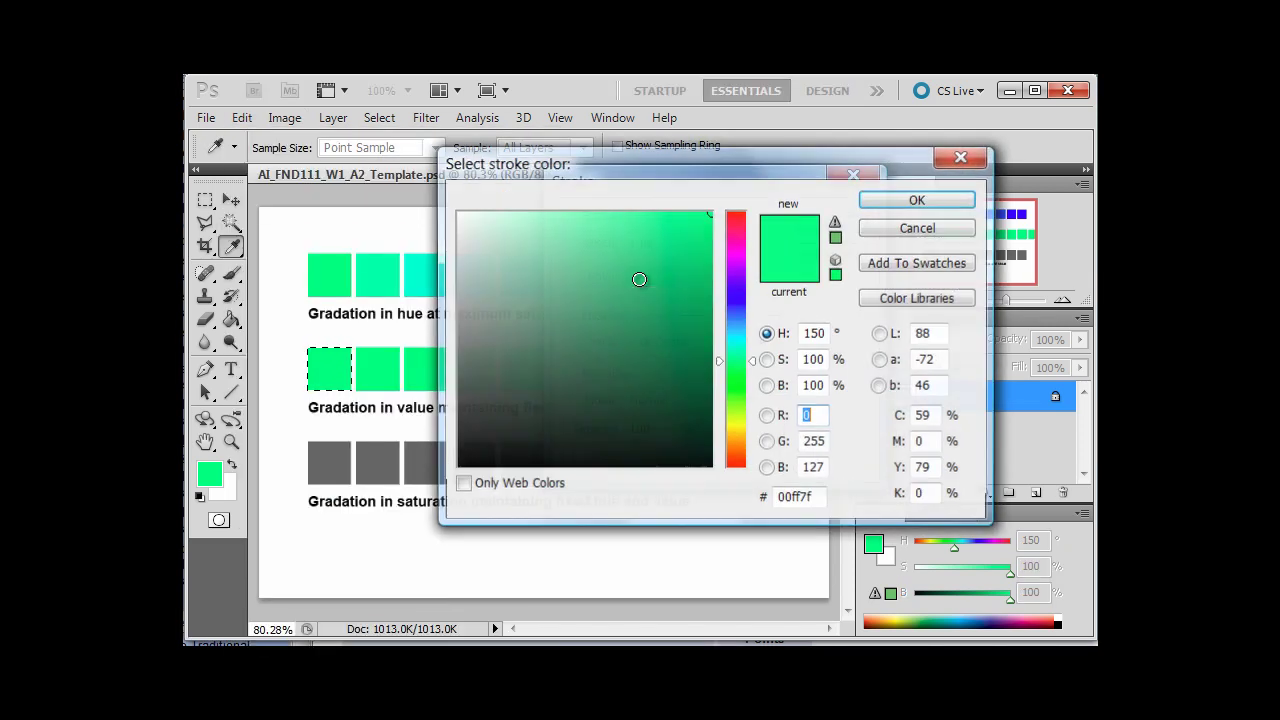
click(704, 448)
drag(704, 448, 721, 500)
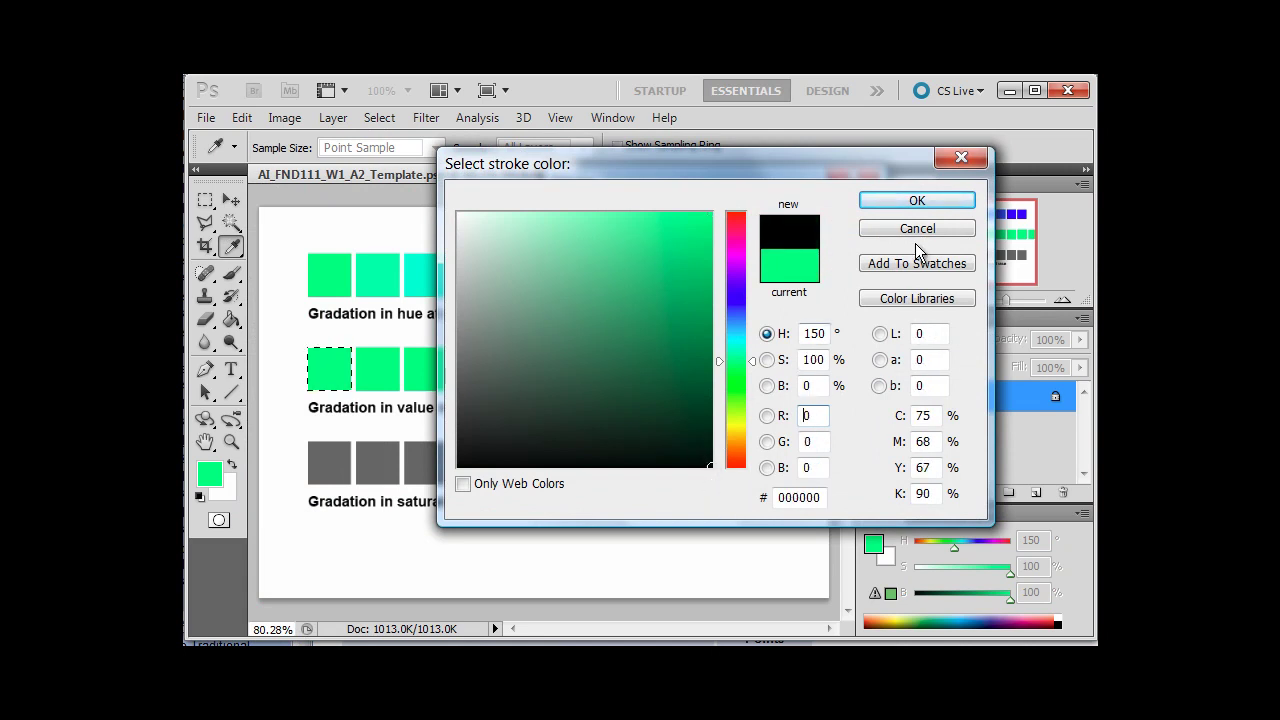
click(917, 201)
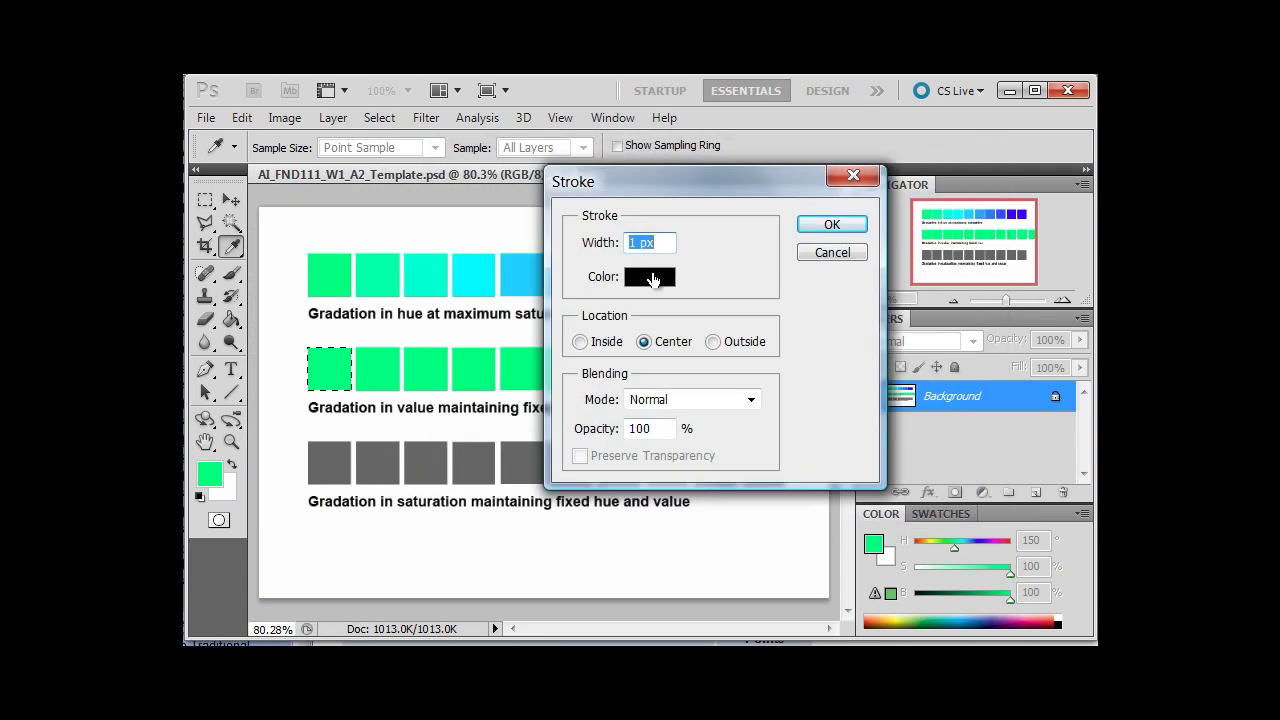
click(712, 342)
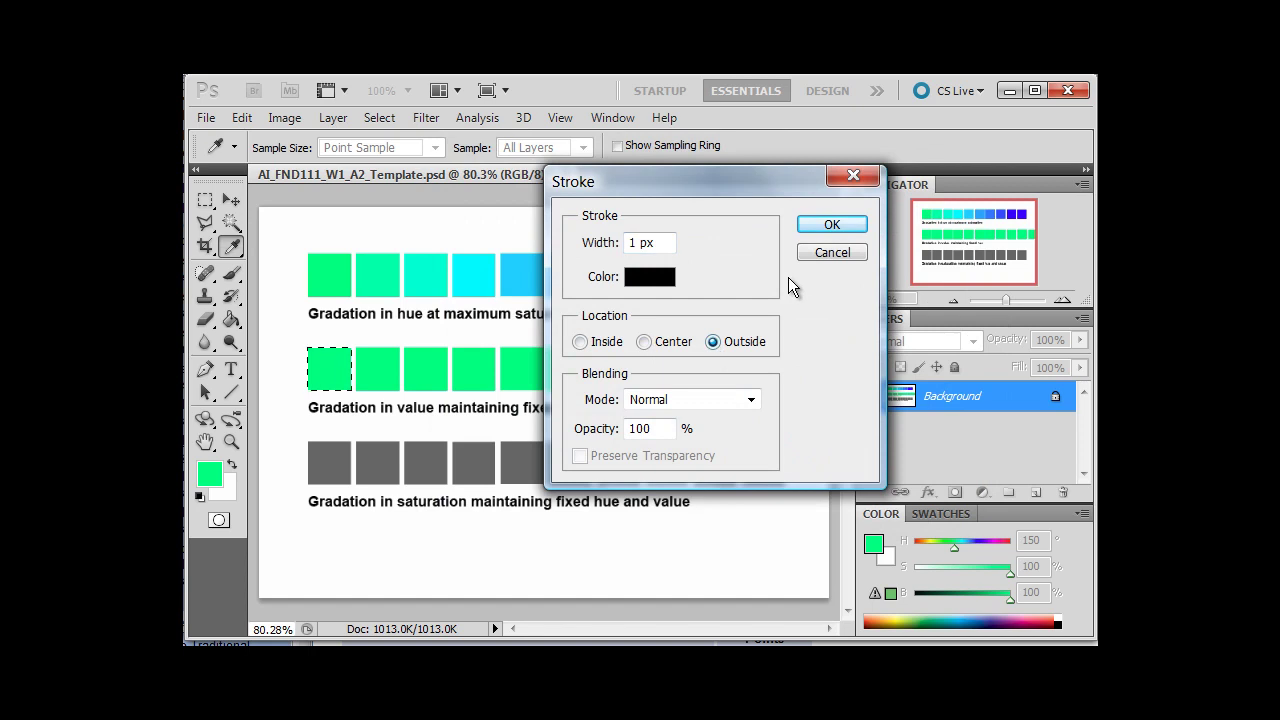
click(830, 225)
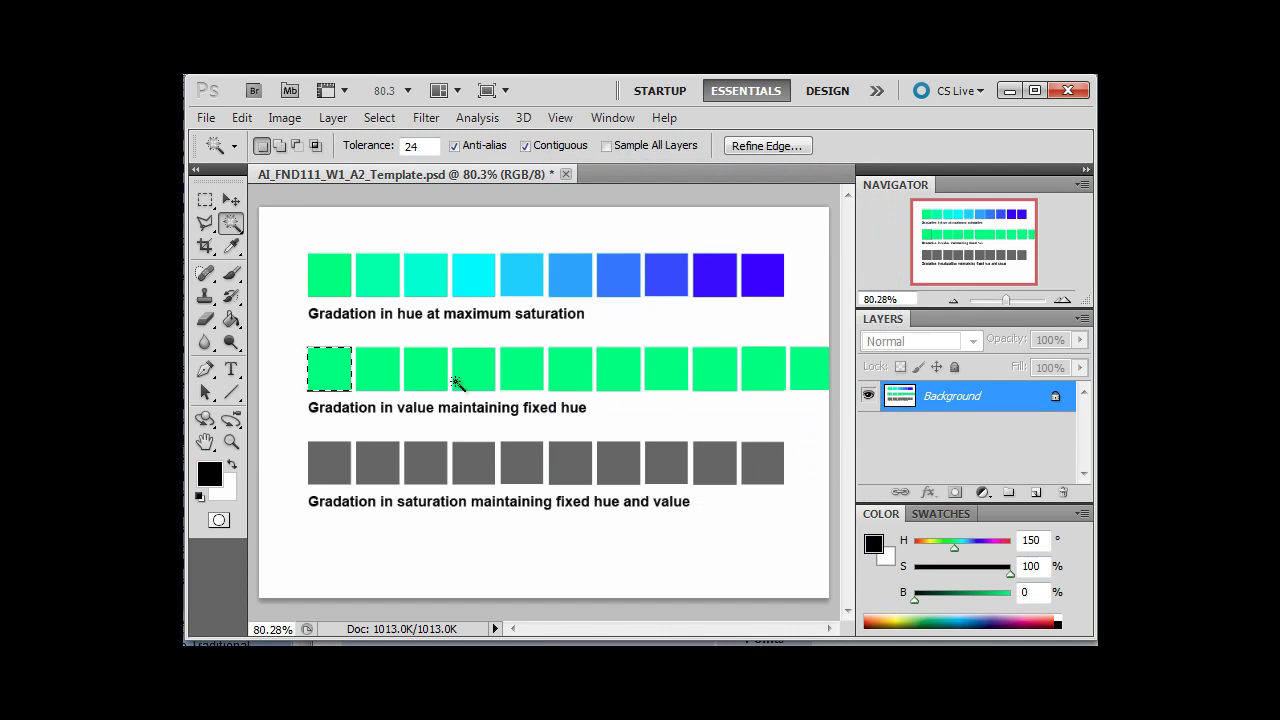
Raise that square's Lightness to +100 so it turns pure white.
key(ctrl+u)
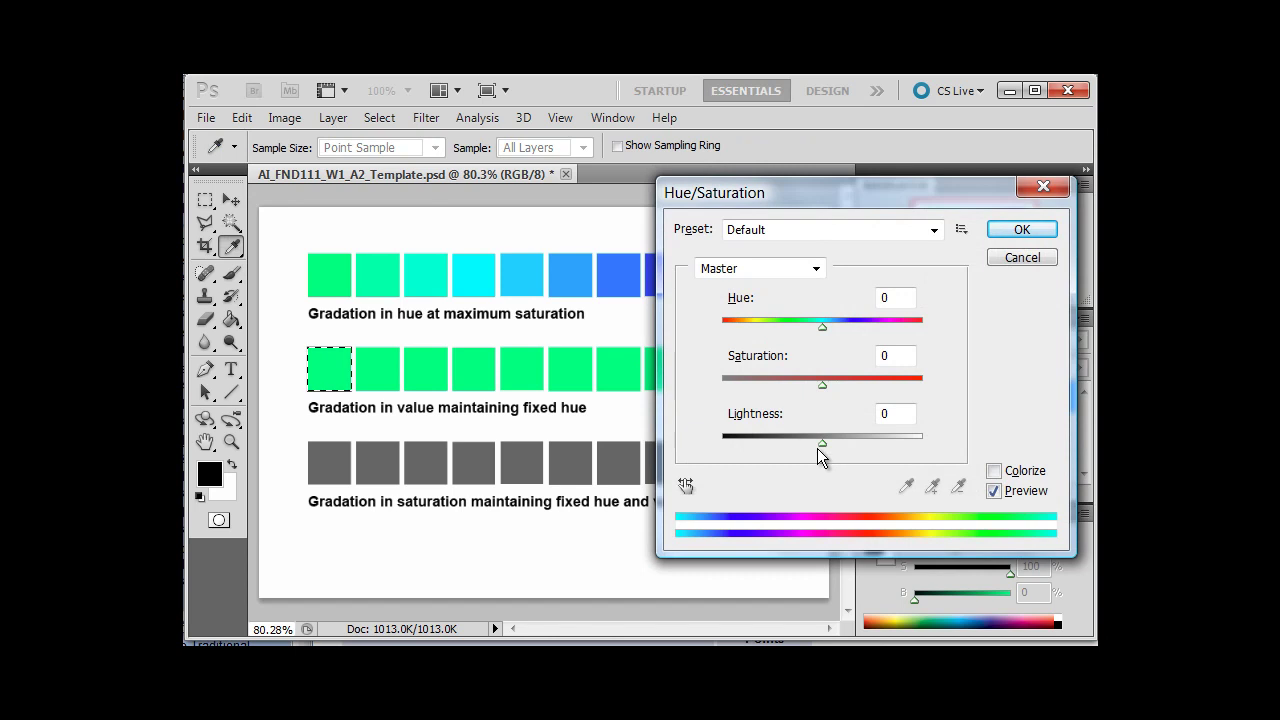
drag(822, 442, 1003, 427)
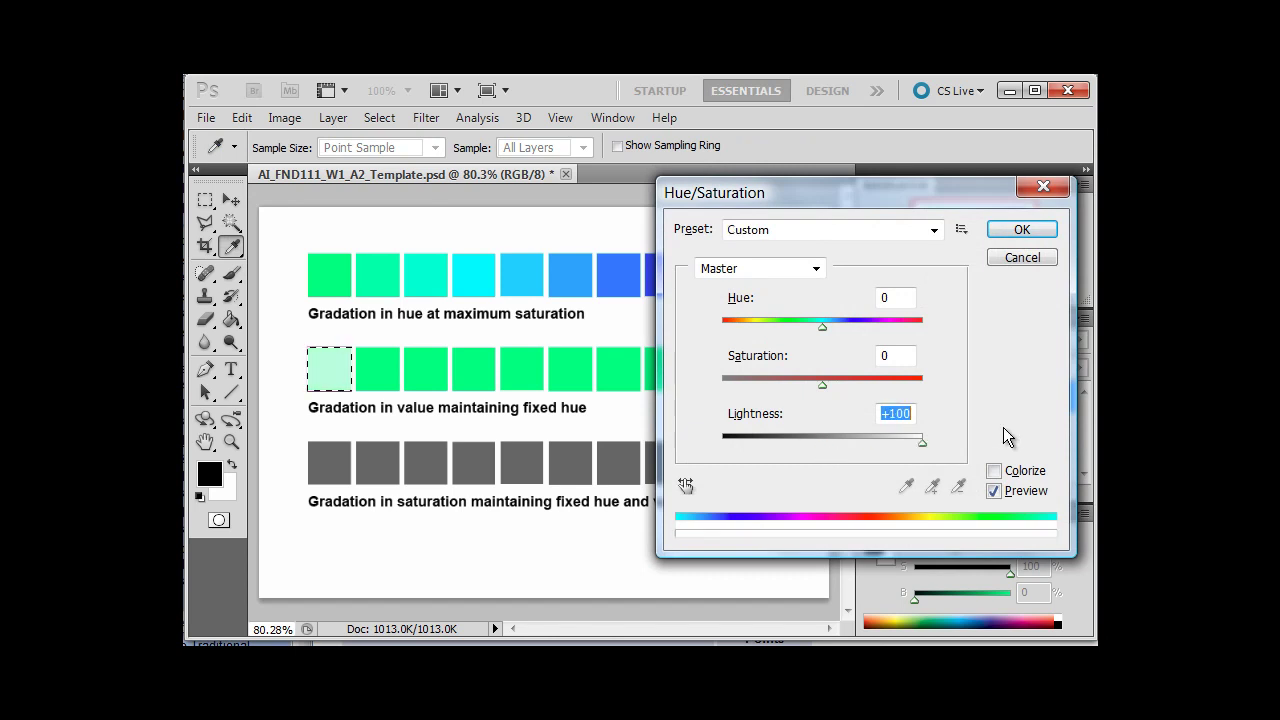
click(1024, 232)
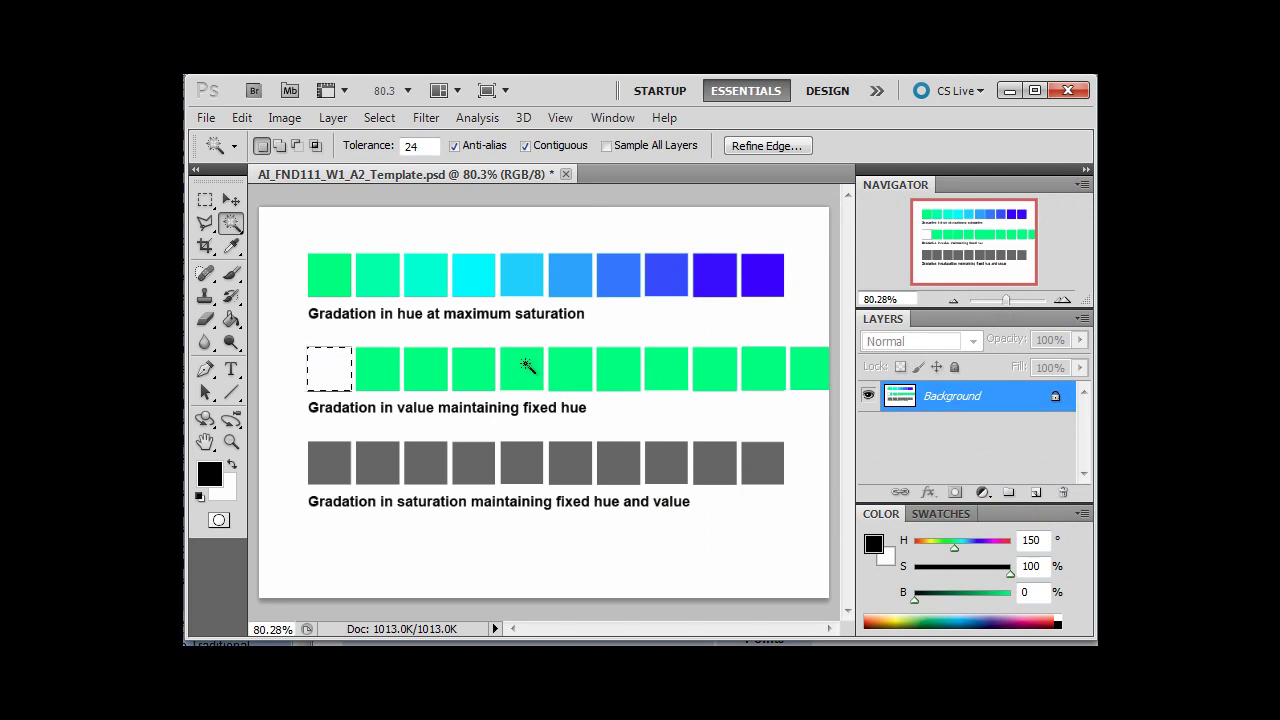
Lighten the fifth and fourth value squares with Lightness +20 and +40.
click(526, 368)
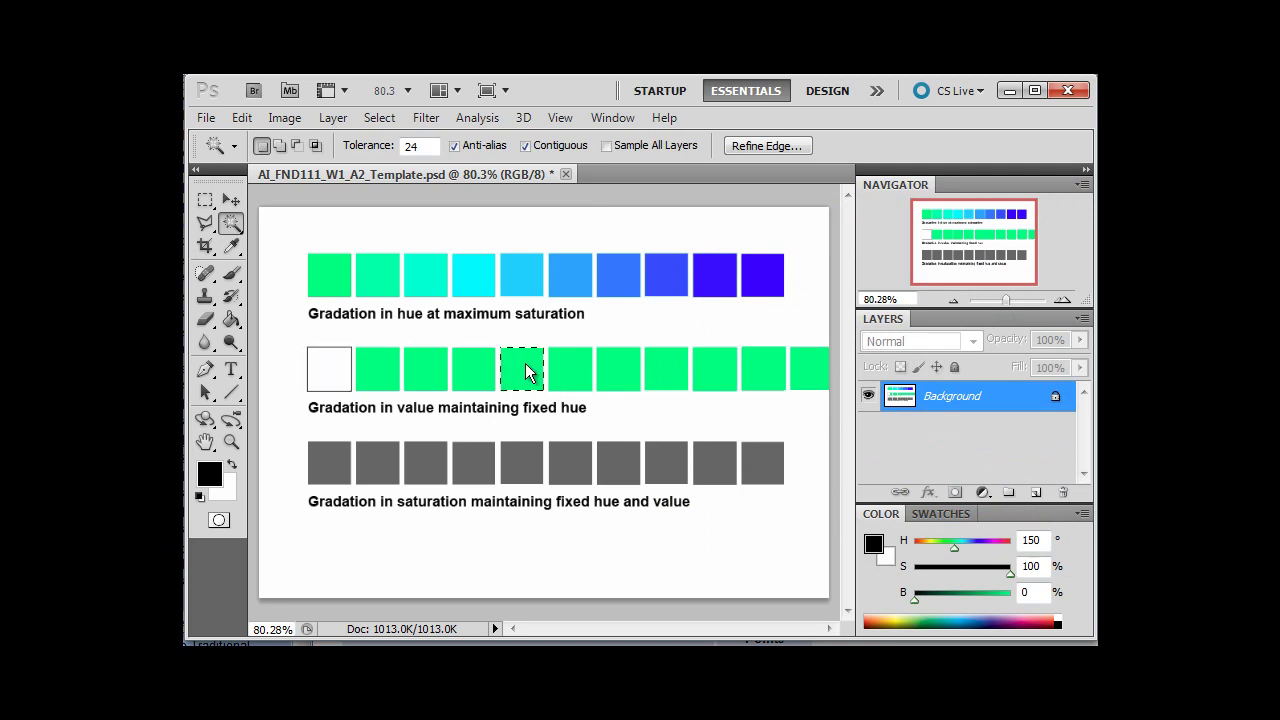
key(ctrl+u)
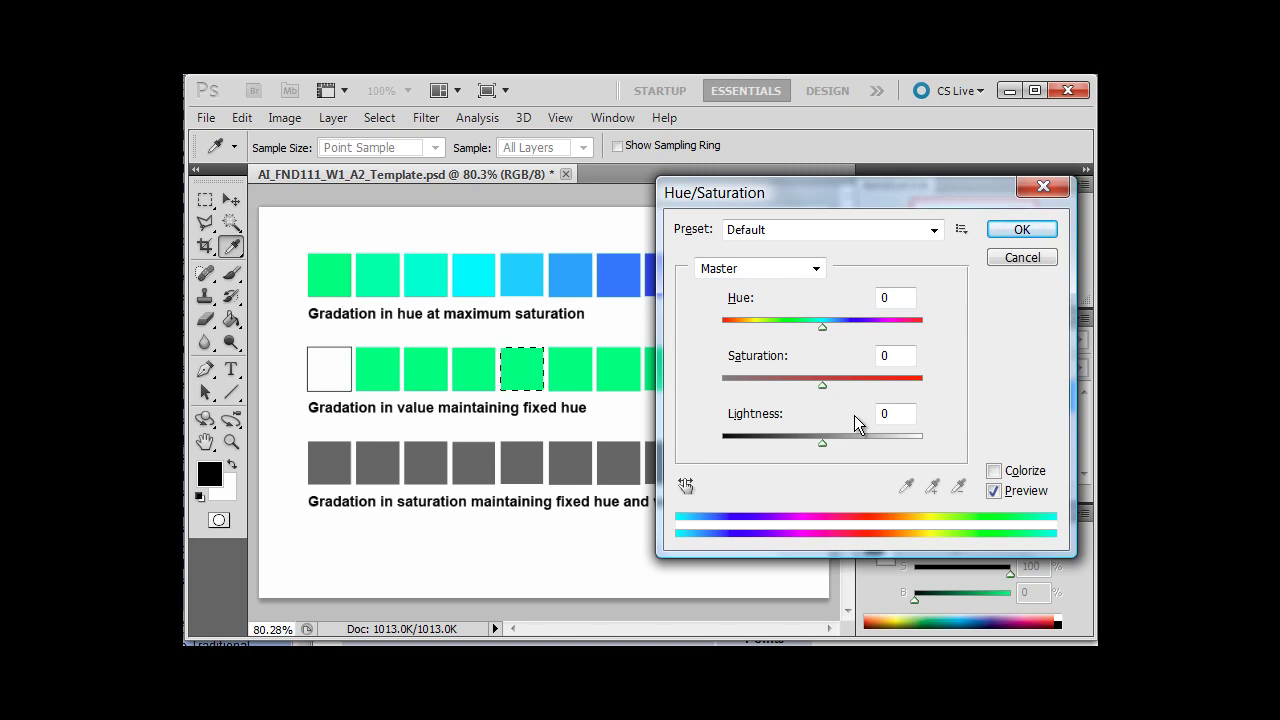
click(889, 416)
drag(825, 446, 932, 447)
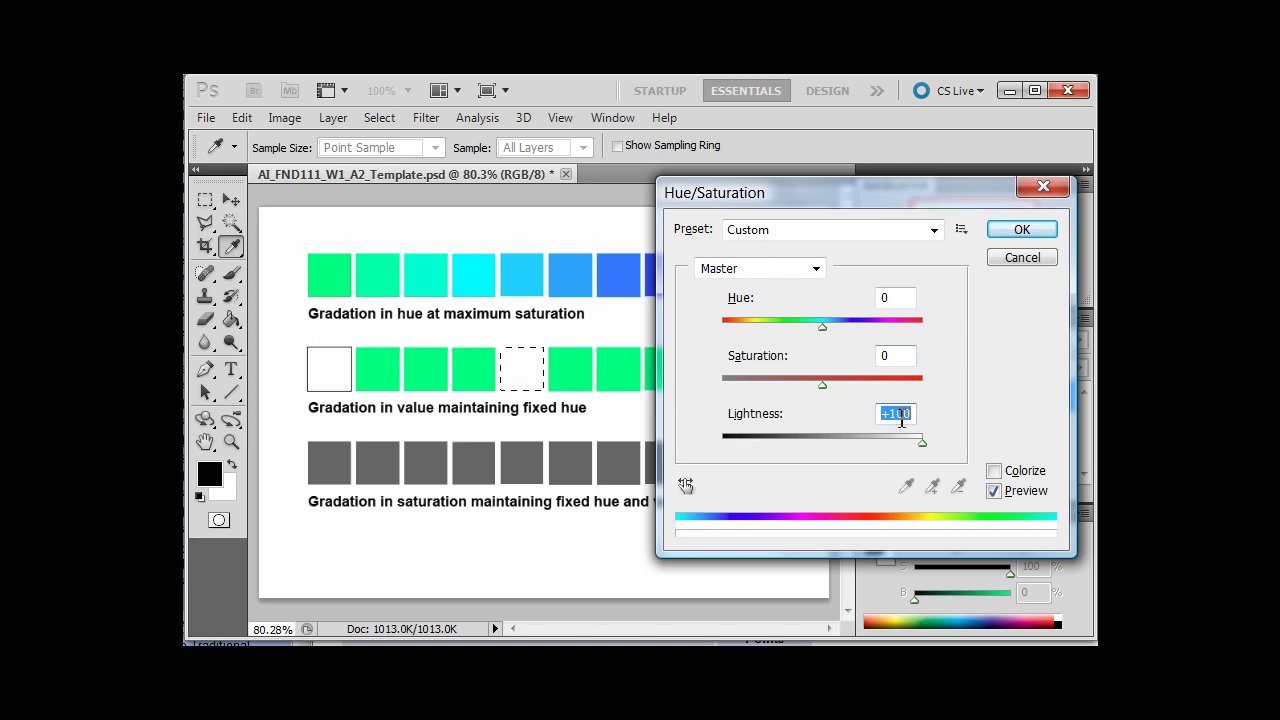
drag(886, 417, 935, 427)
text(20)
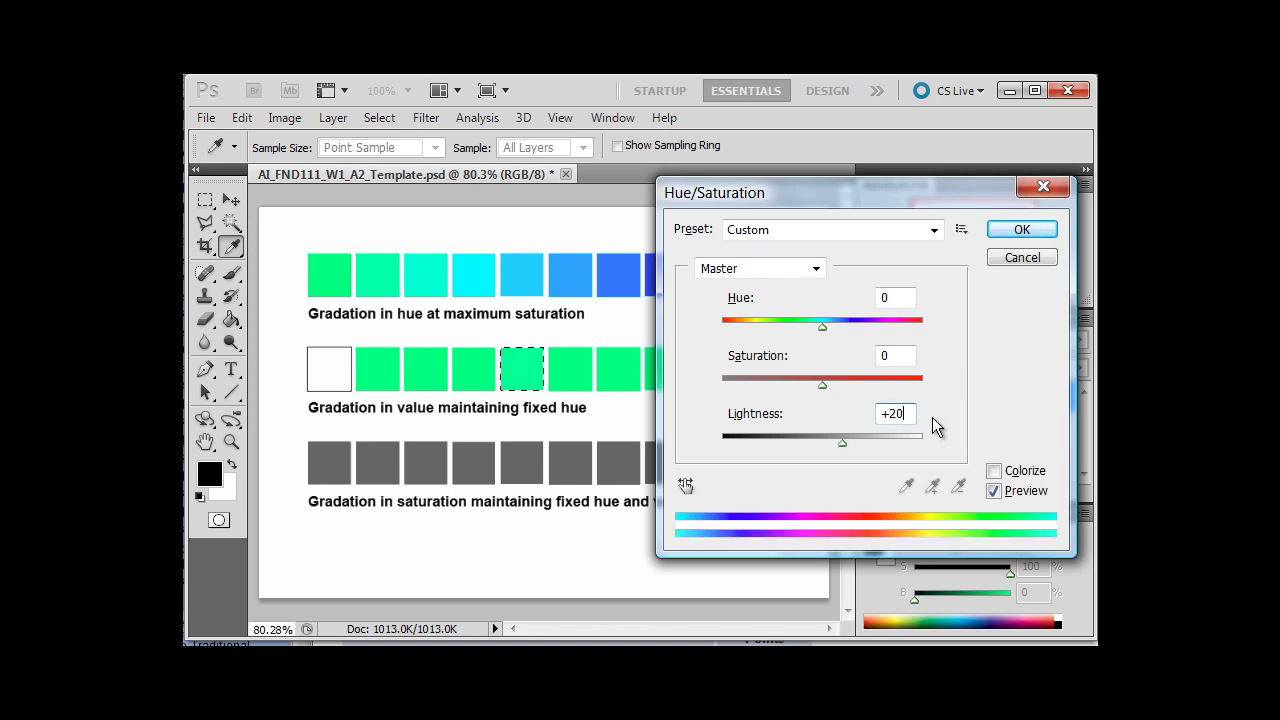
click(1010, 238)
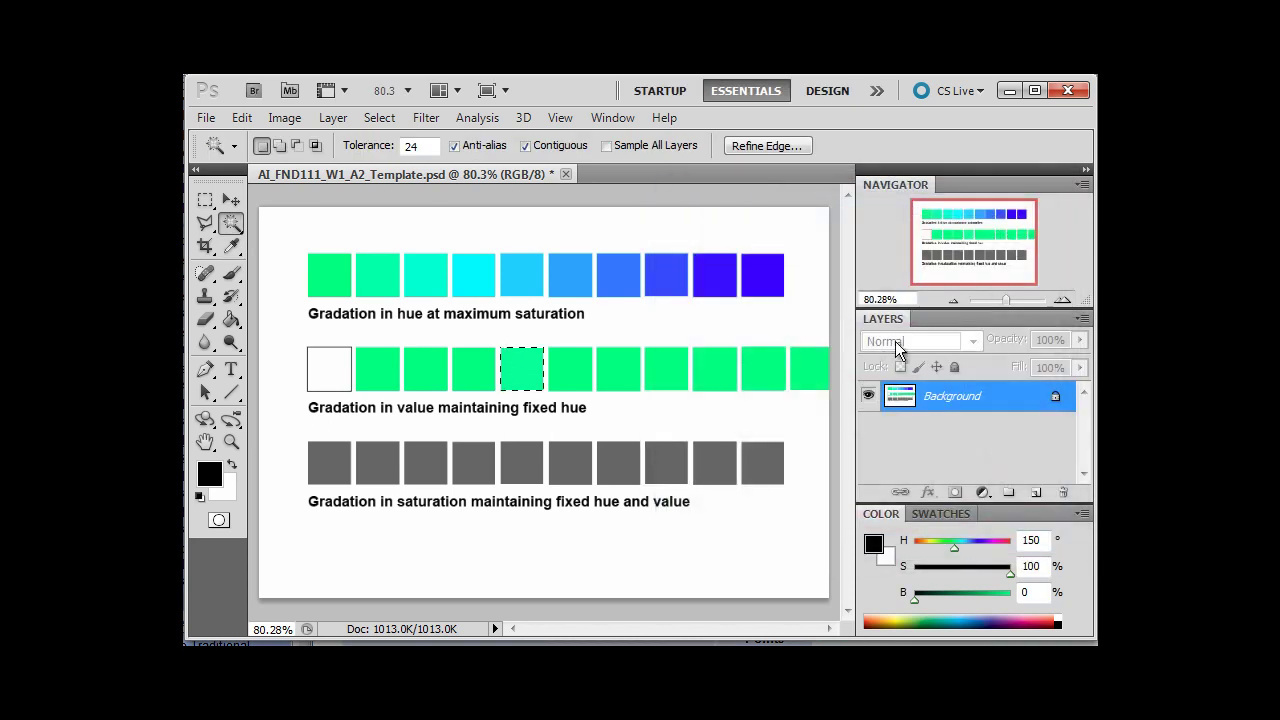
click(474, 373)
key(ctrl+u)
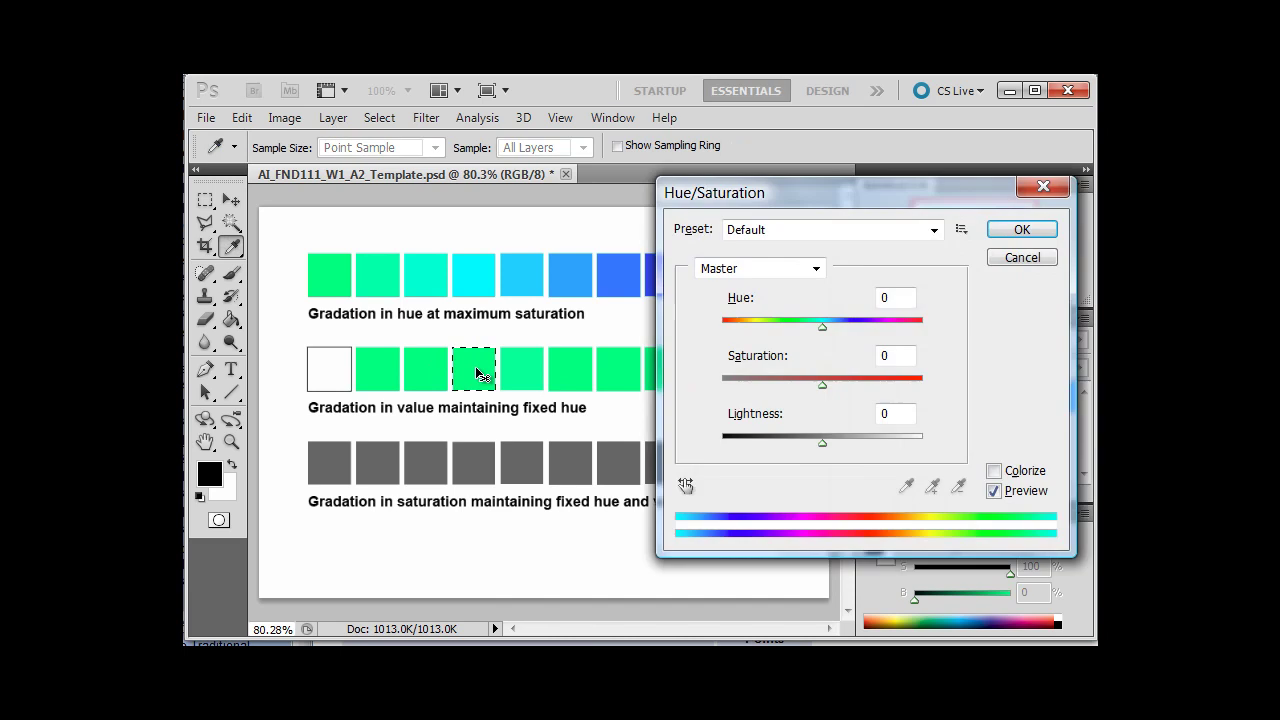
double_click(898, 412)
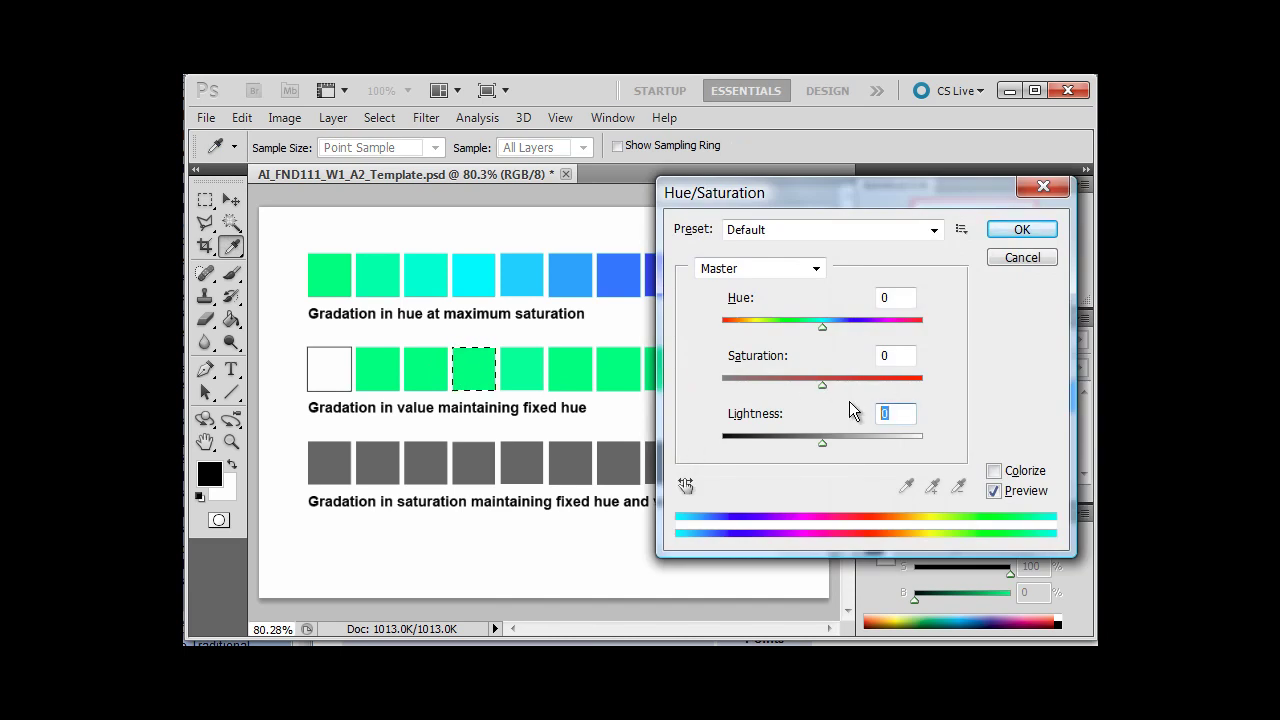
text(40)
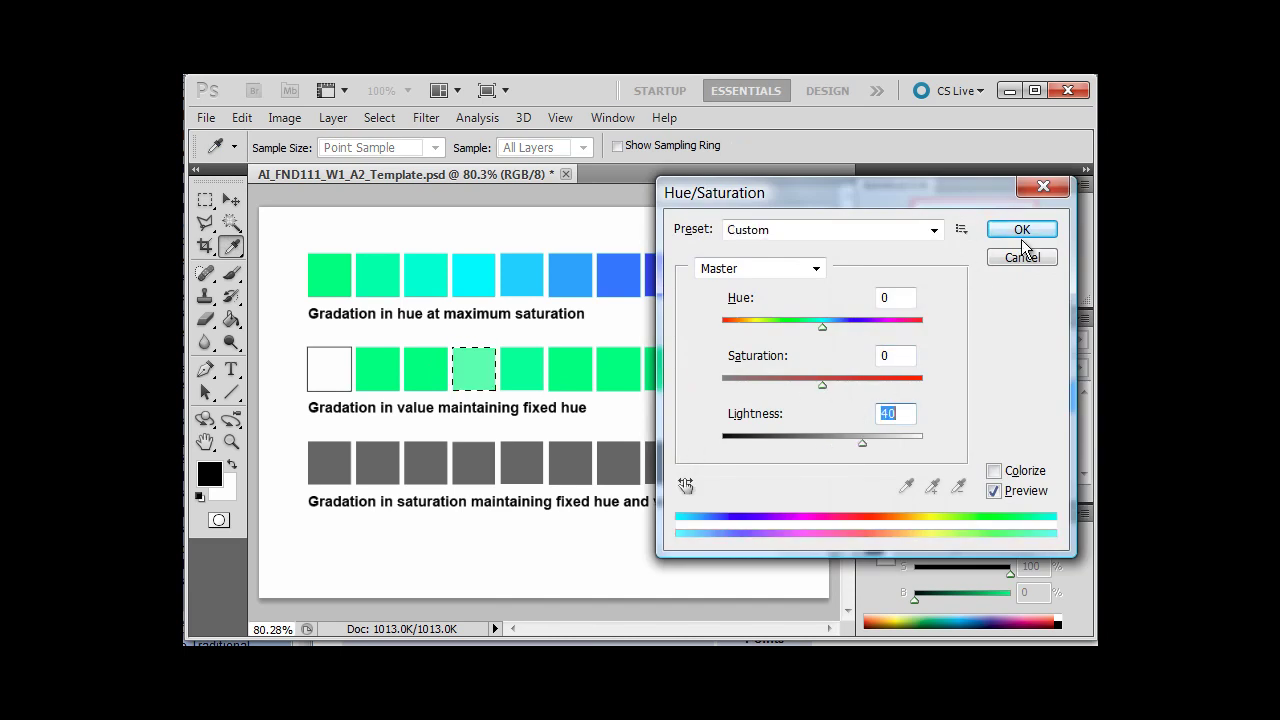
click(1022, 230)
Lighten the third and second value squares with Lightness +60 and +80.
click(424, 370)
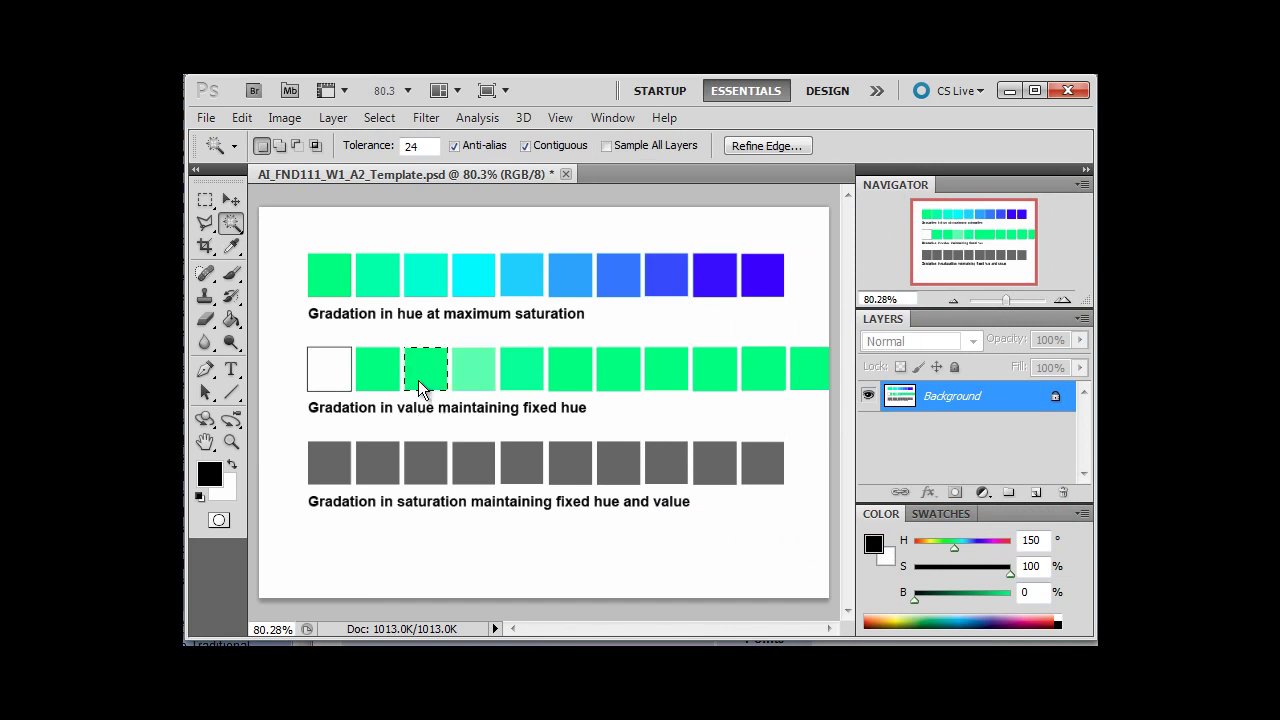
key(ctrl+u)
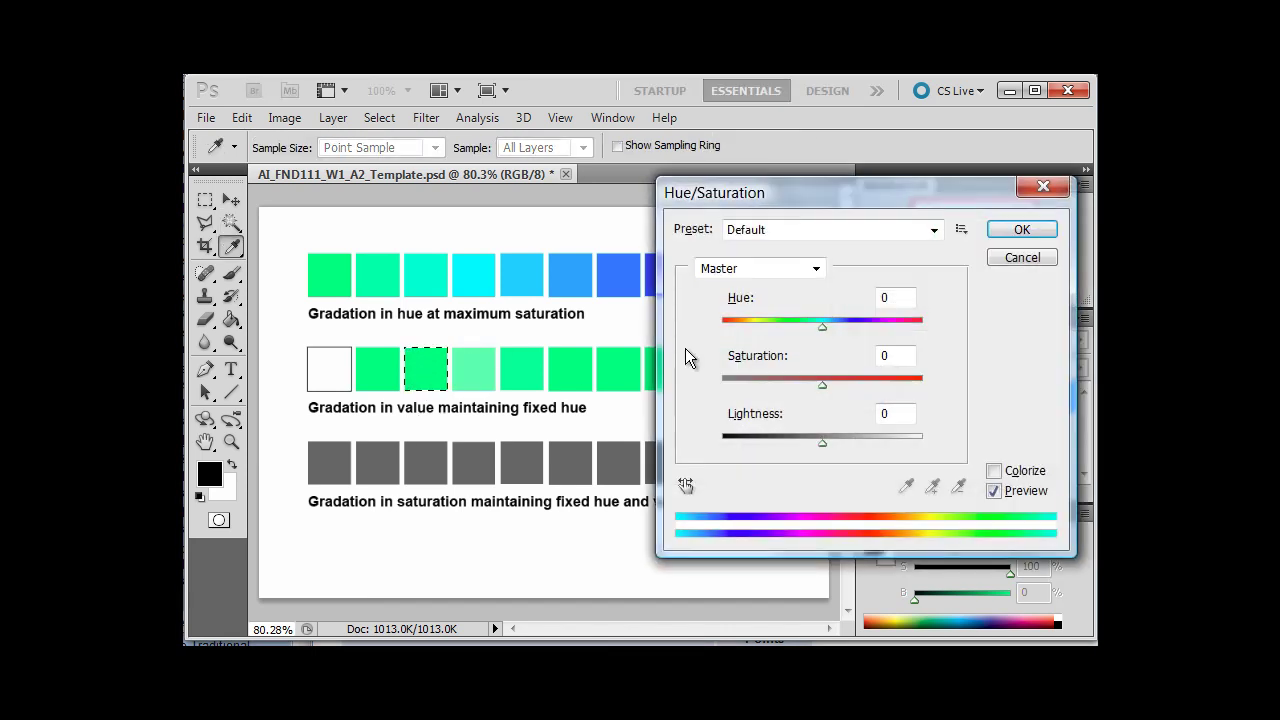
drag(902, 420, 872, 414)
text(60)
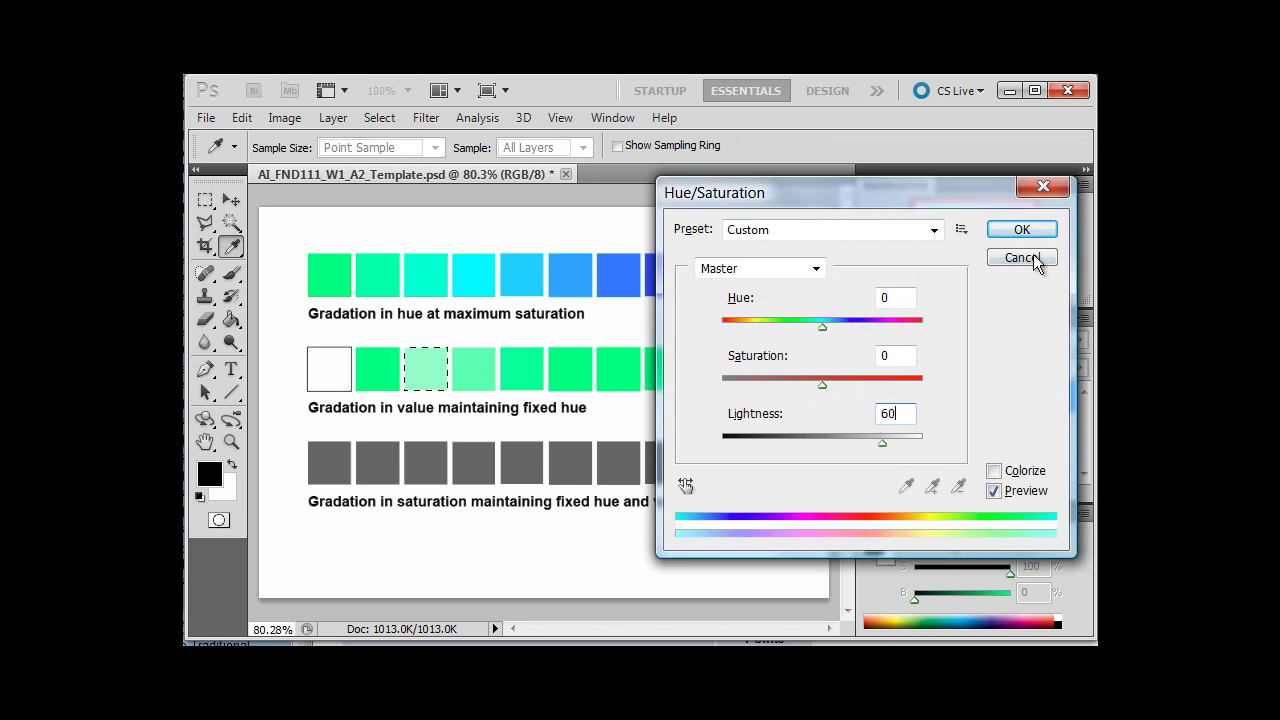
click(1025, 235)
key(w)
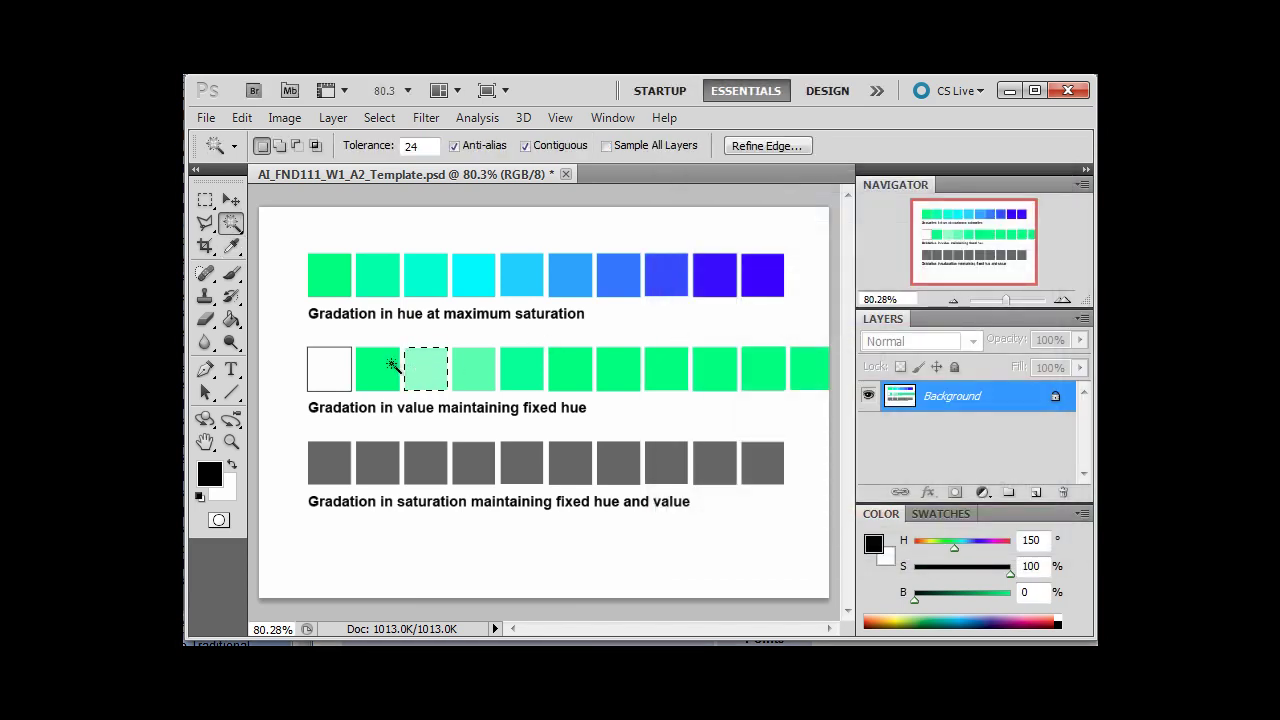
click(381, 379)
key(ctrl+u)
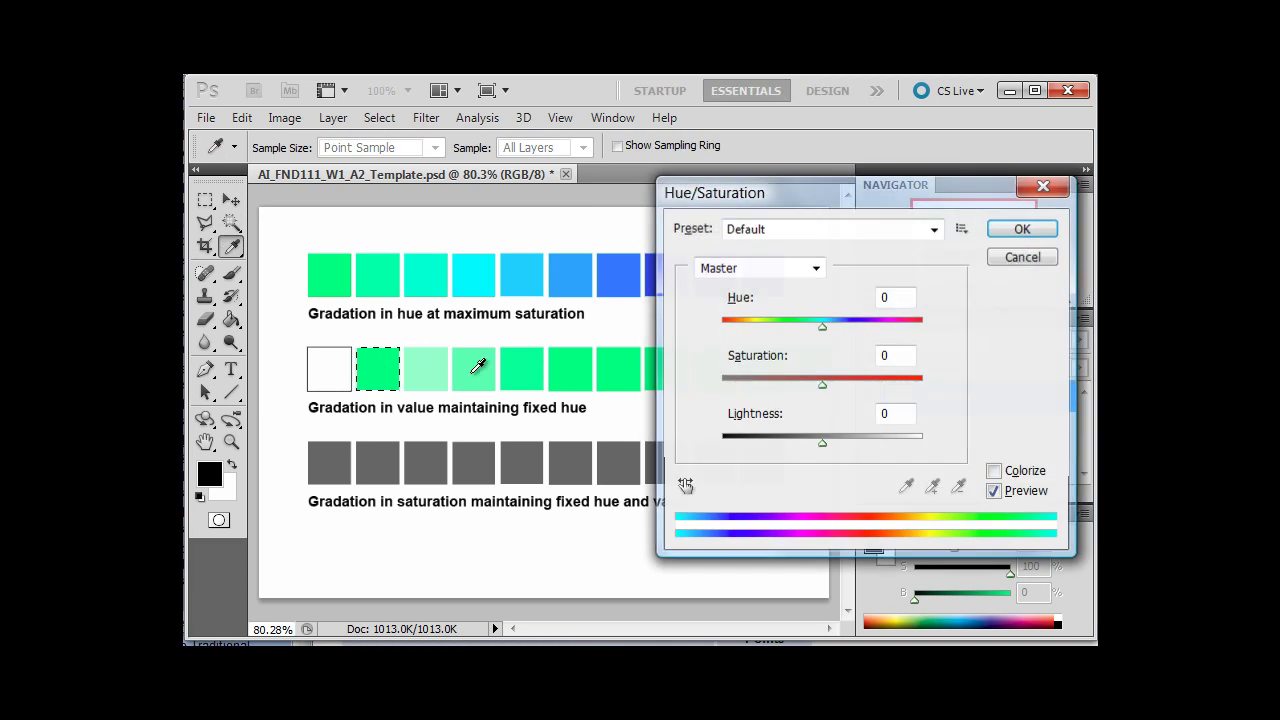
click(880, 412)
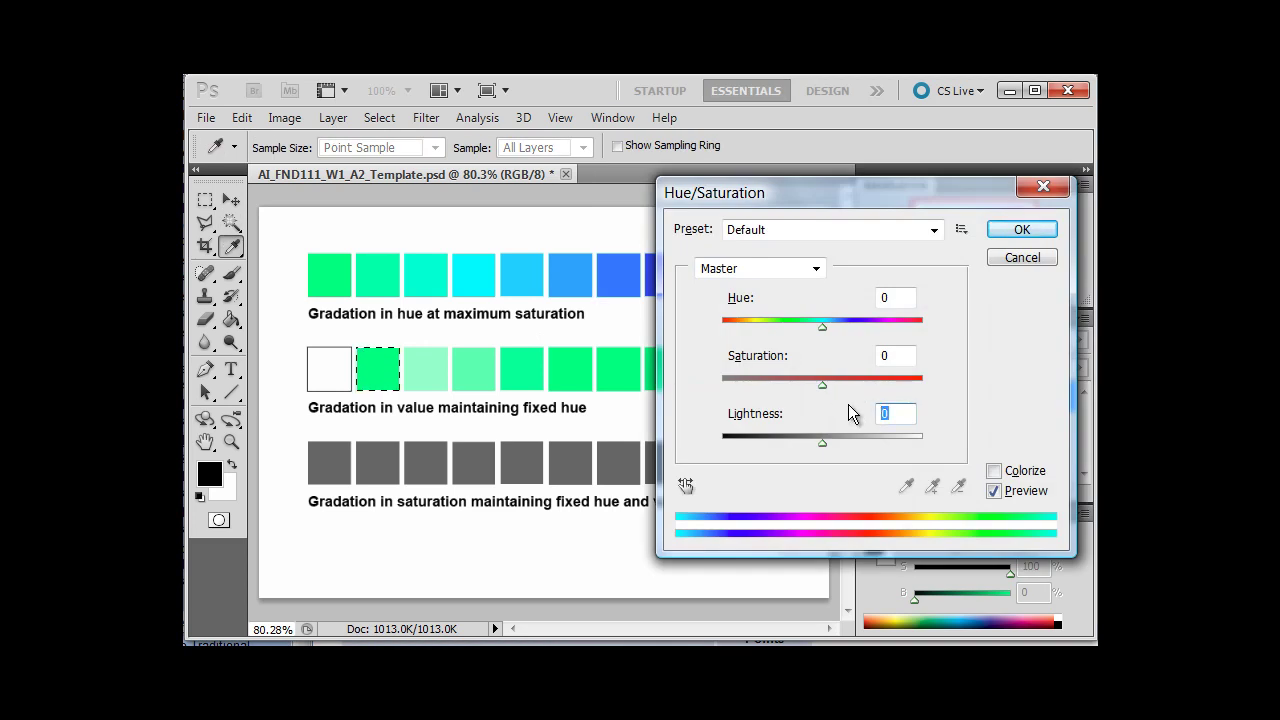
text(80)
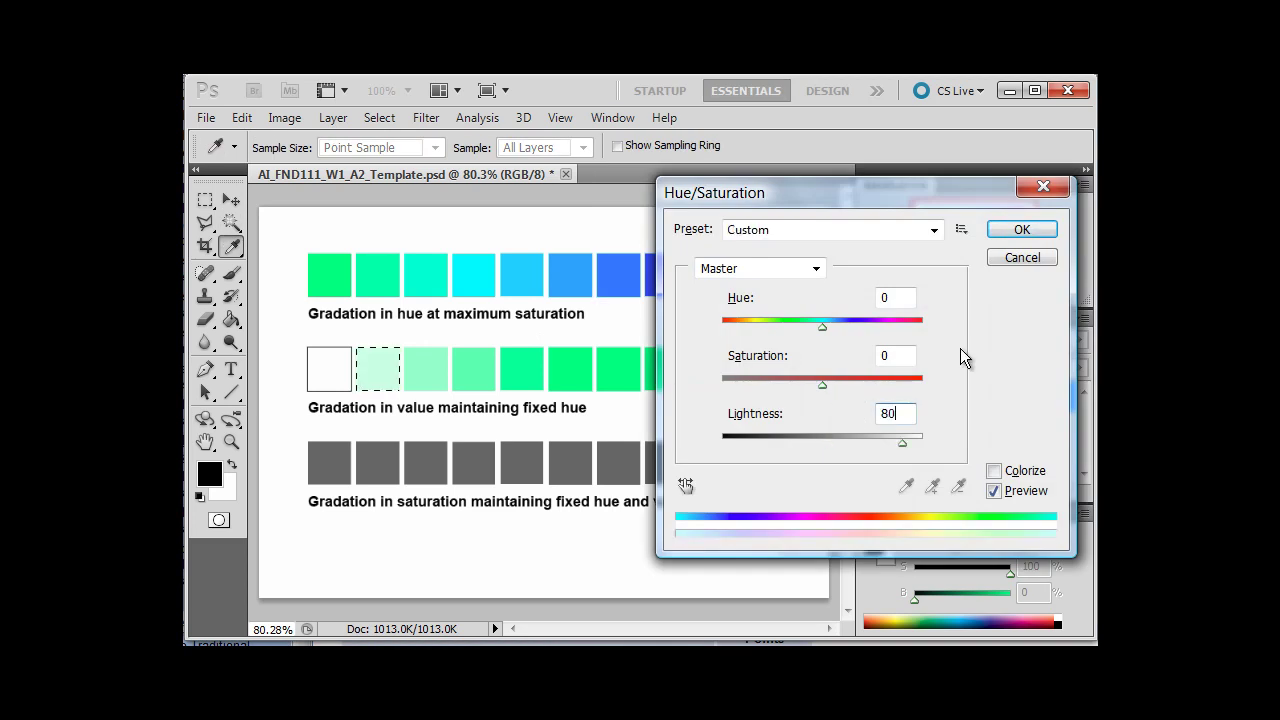
click(1027, 229)
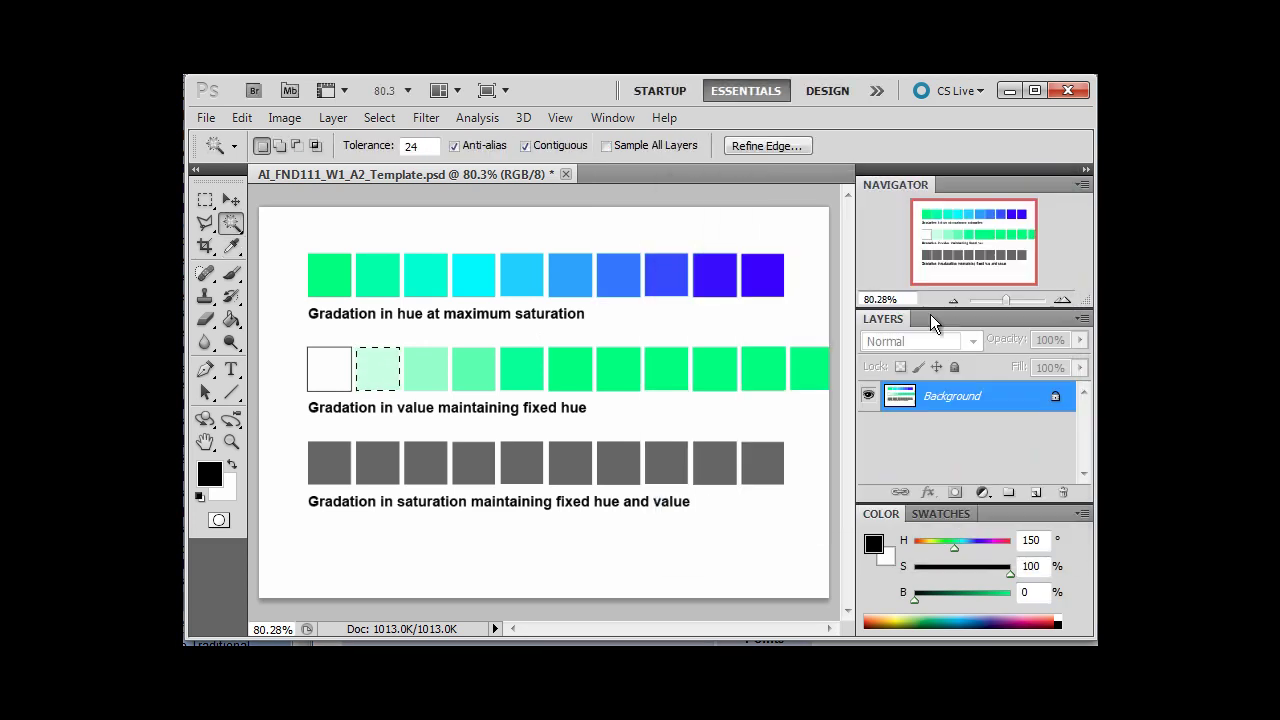
Darken the seventh and eighth value squares with Lightness -20 and -40.
click(624, 372)
key(ctrl+u)
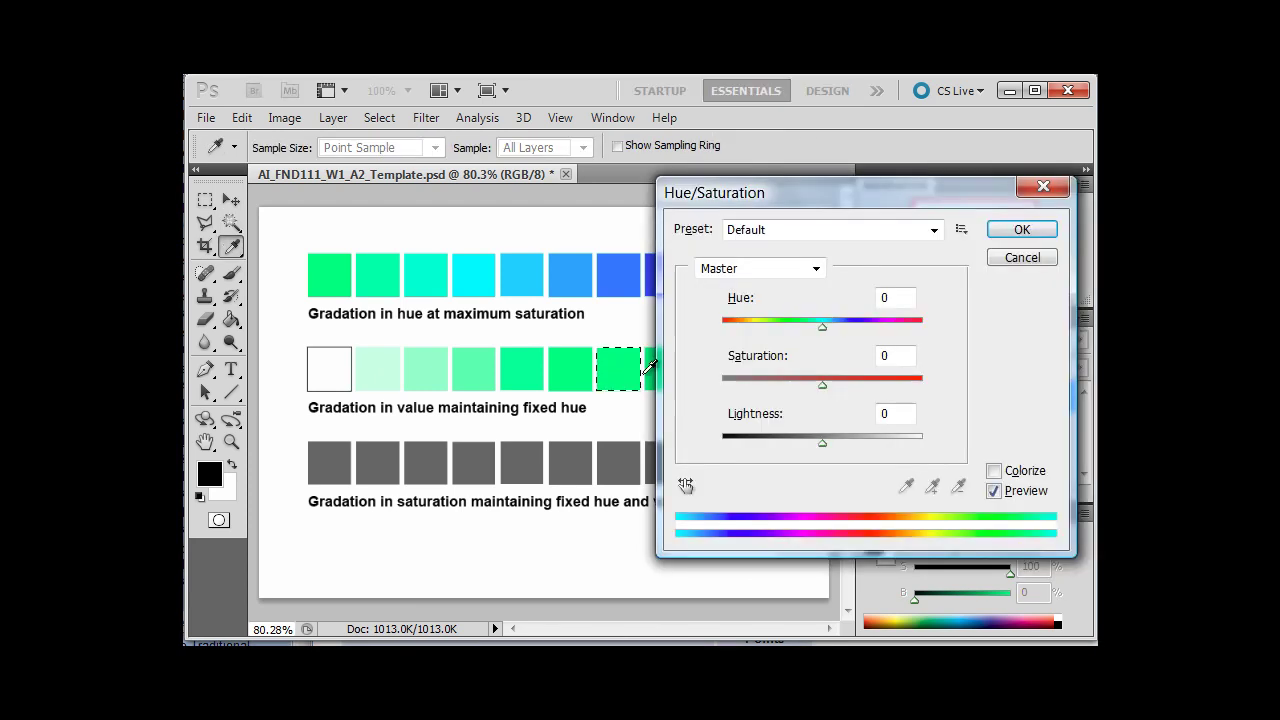
click(893, 416)
drag(896, 423, 867, 415)
text(-20)
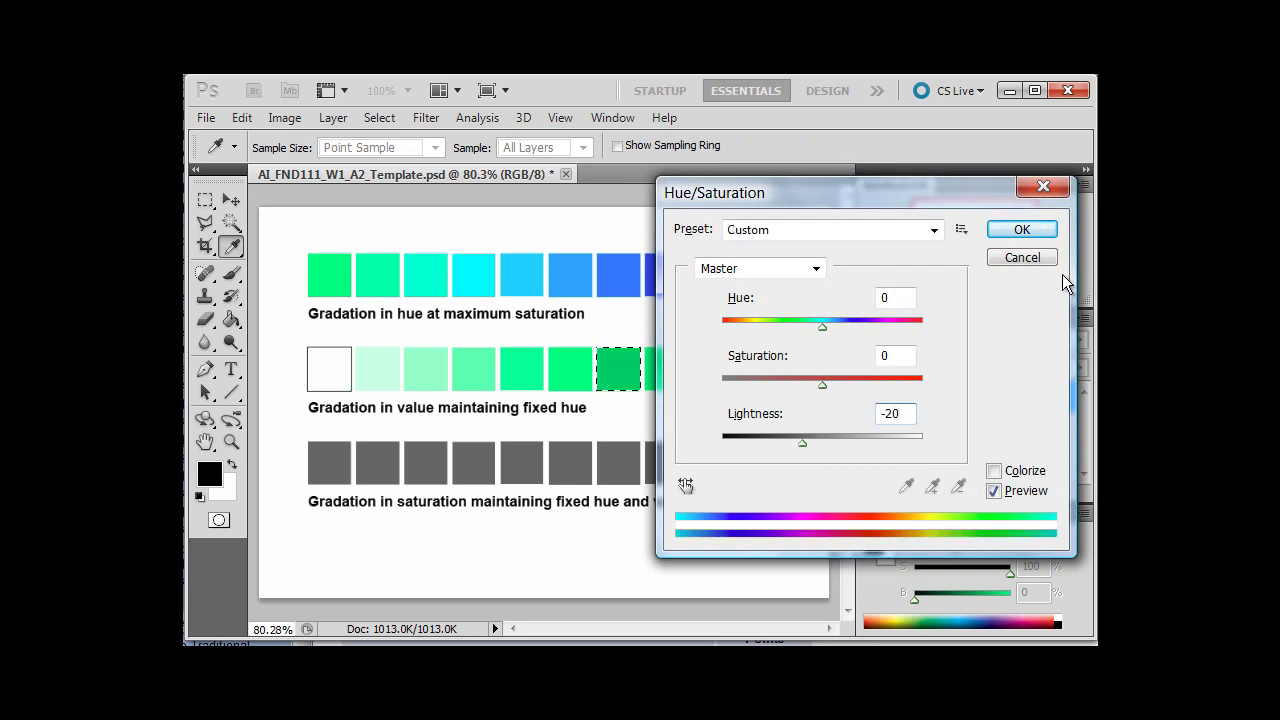
click(1020, 229)
key(w)
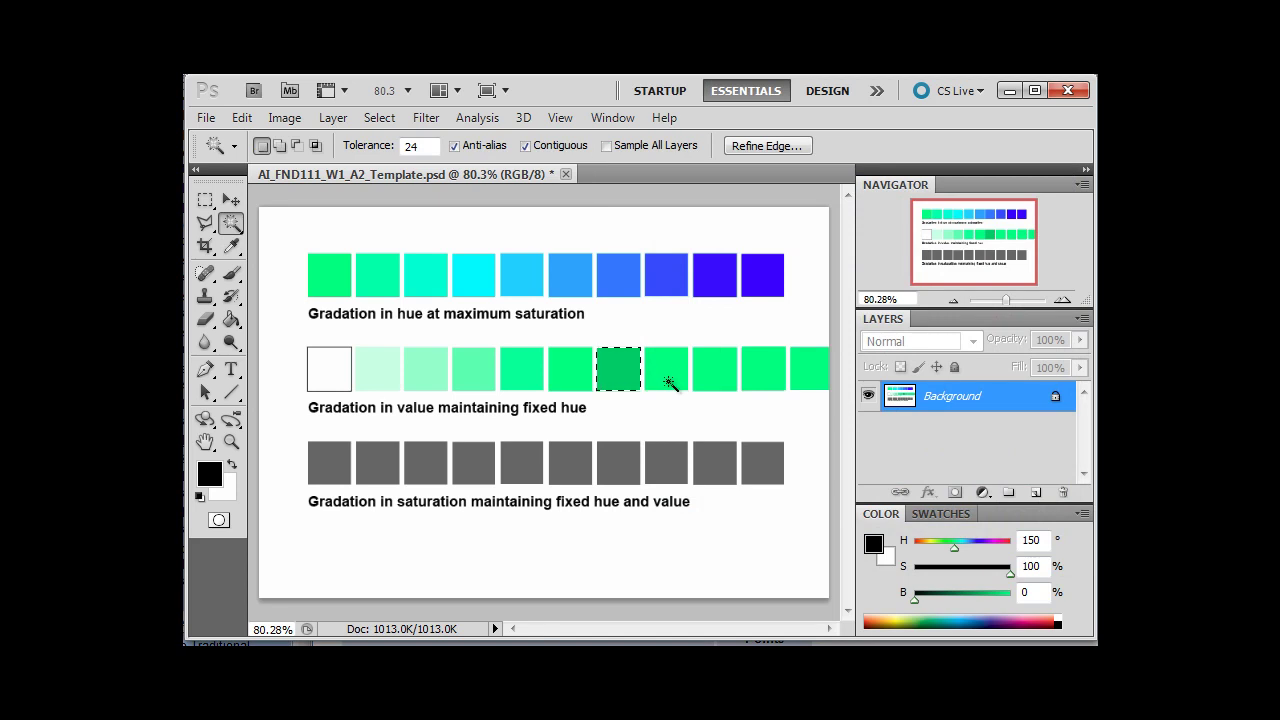
click(668, 383)
key(ctrl+u)
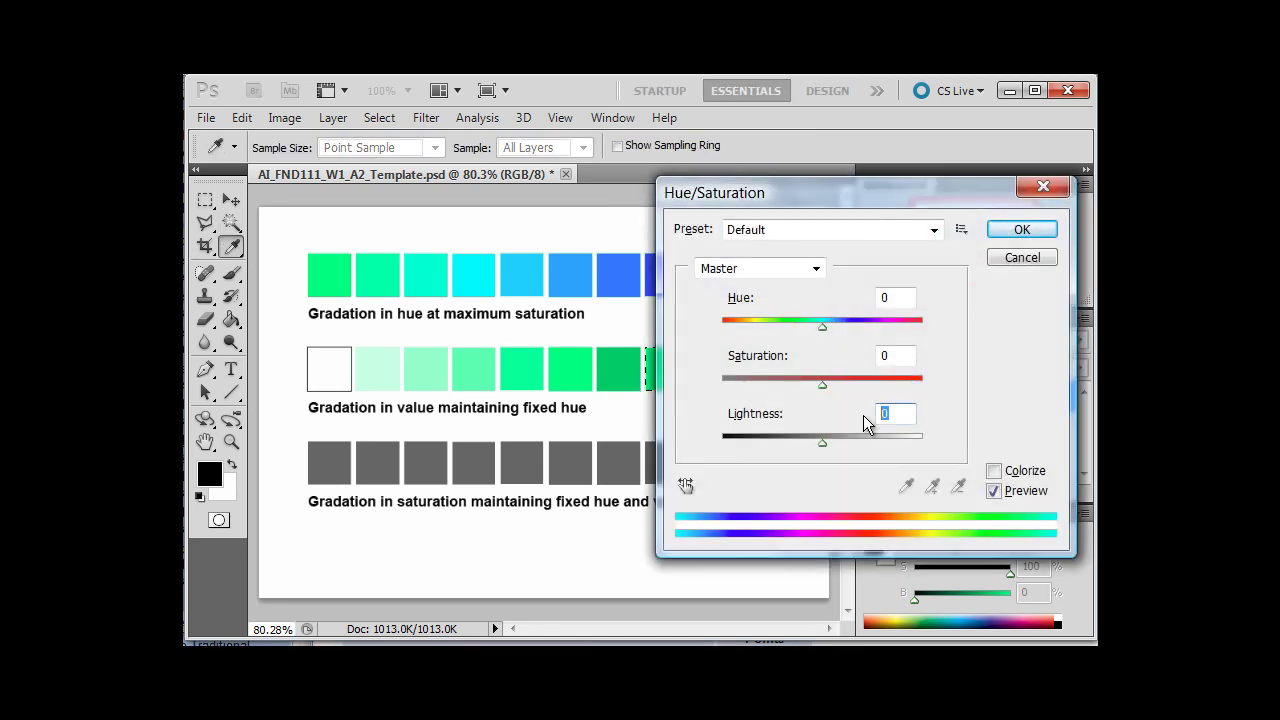
text(-40)
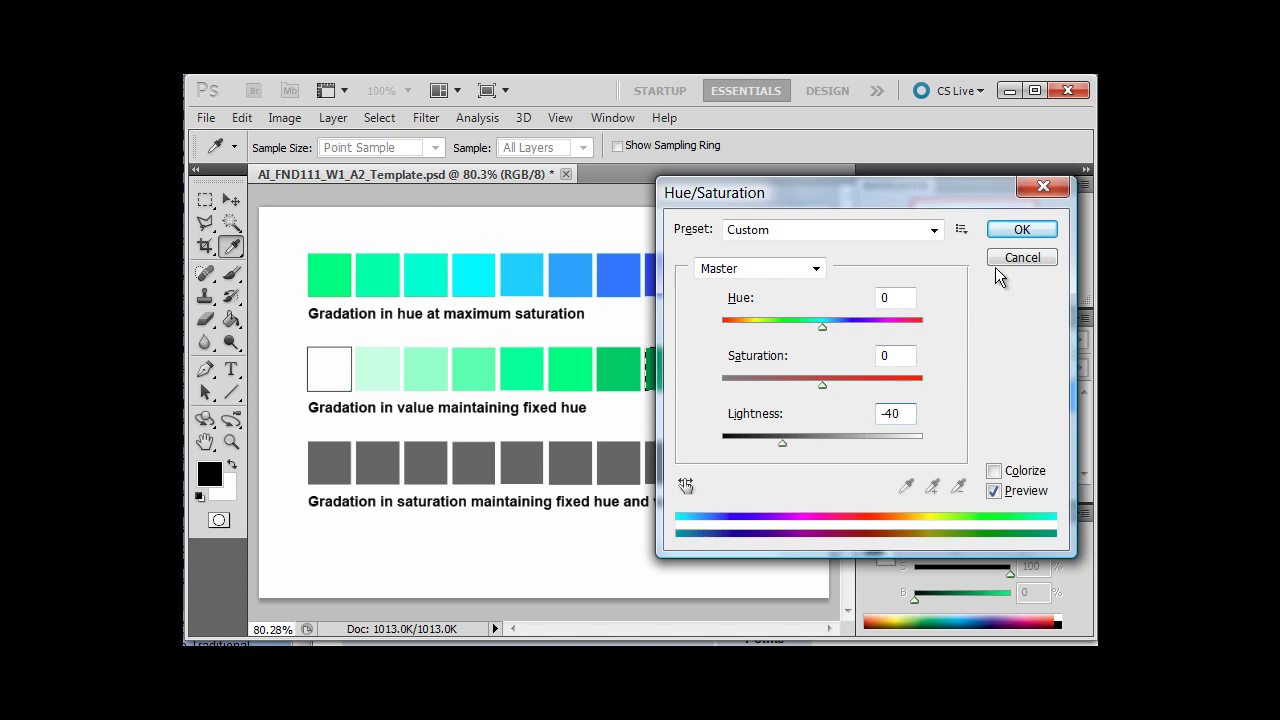
click(1020, 232)
Darken the ninth and tenth value squares with Lightness -60 and -80.
key(w)
click(692, 373)
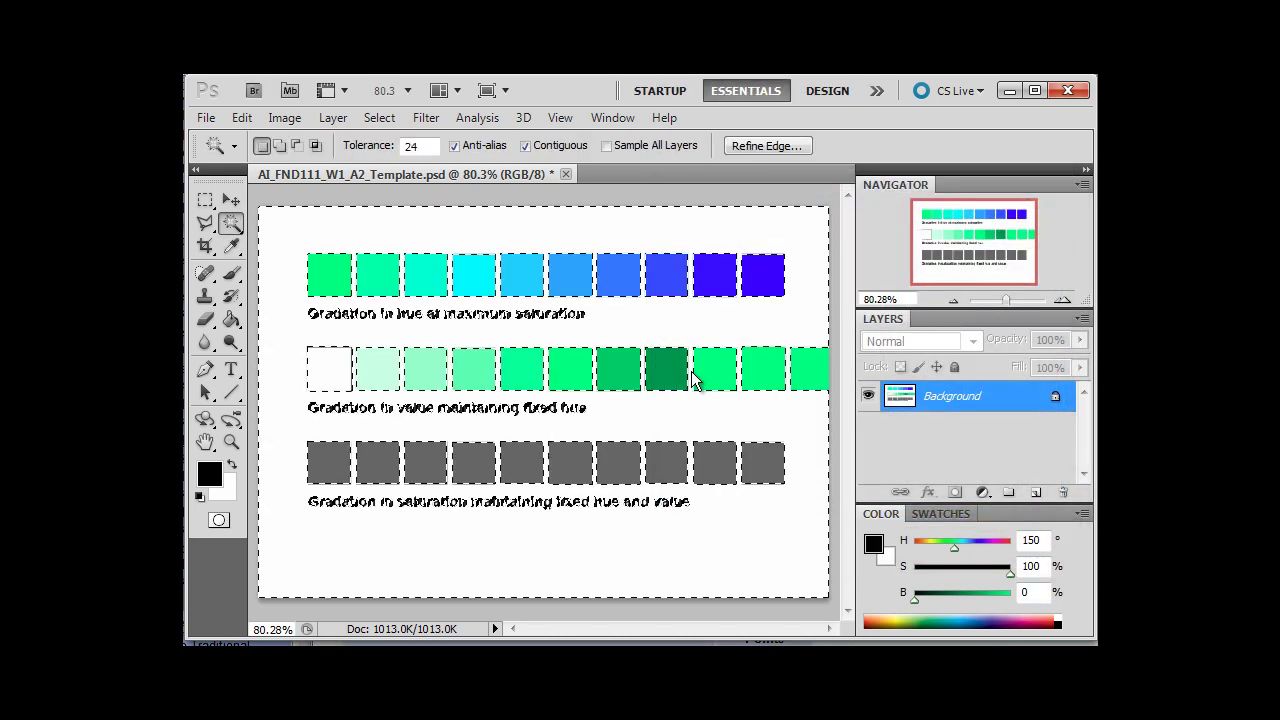
click(710, 377)
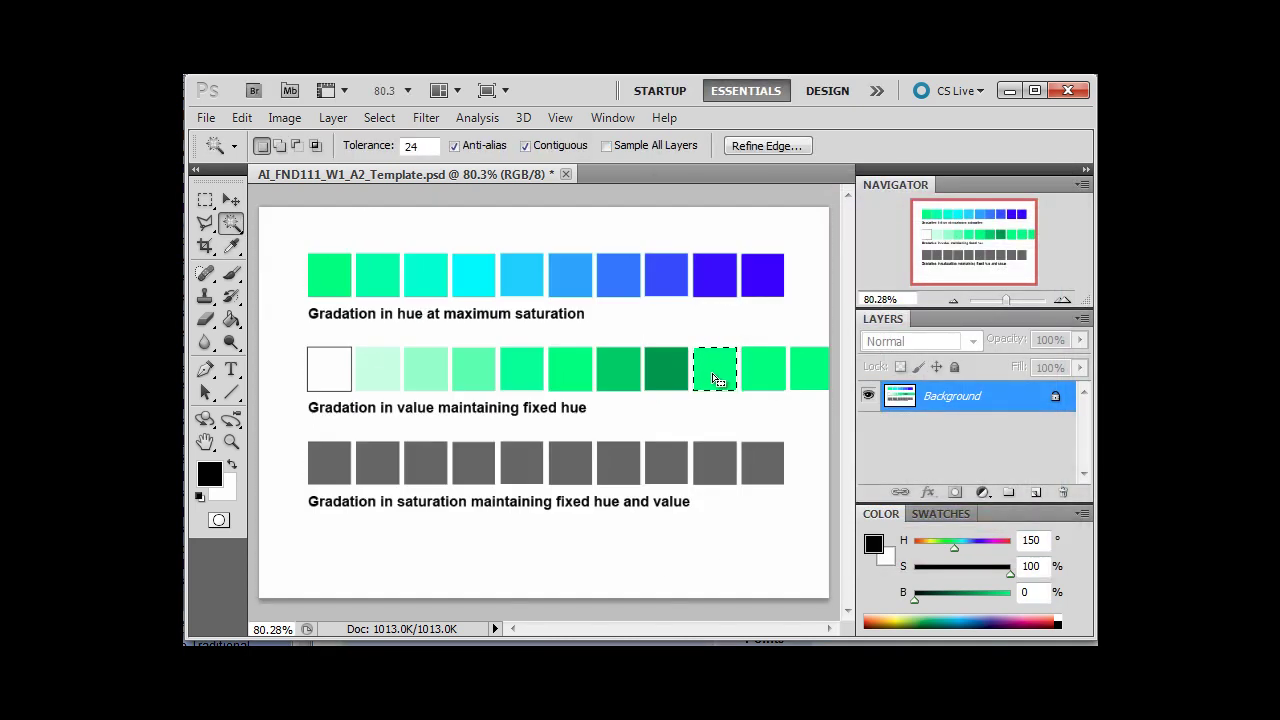
key(ctrl+u)
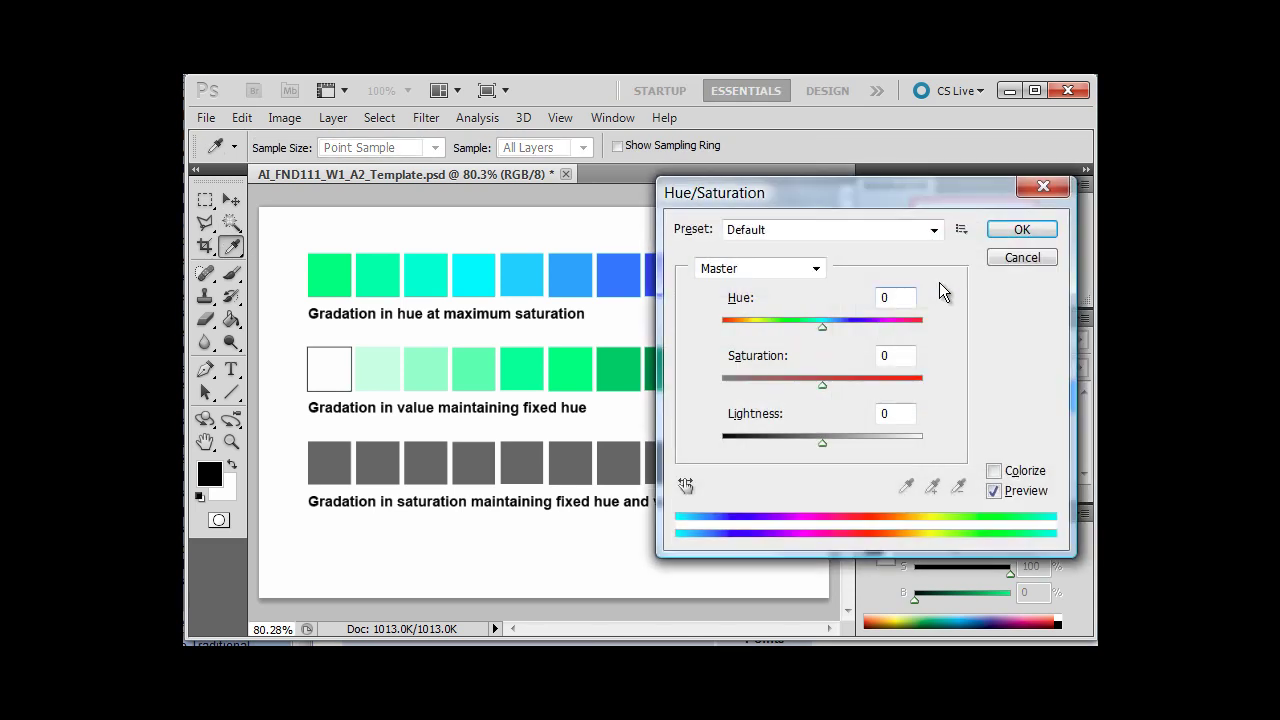
double_click(910, 413)
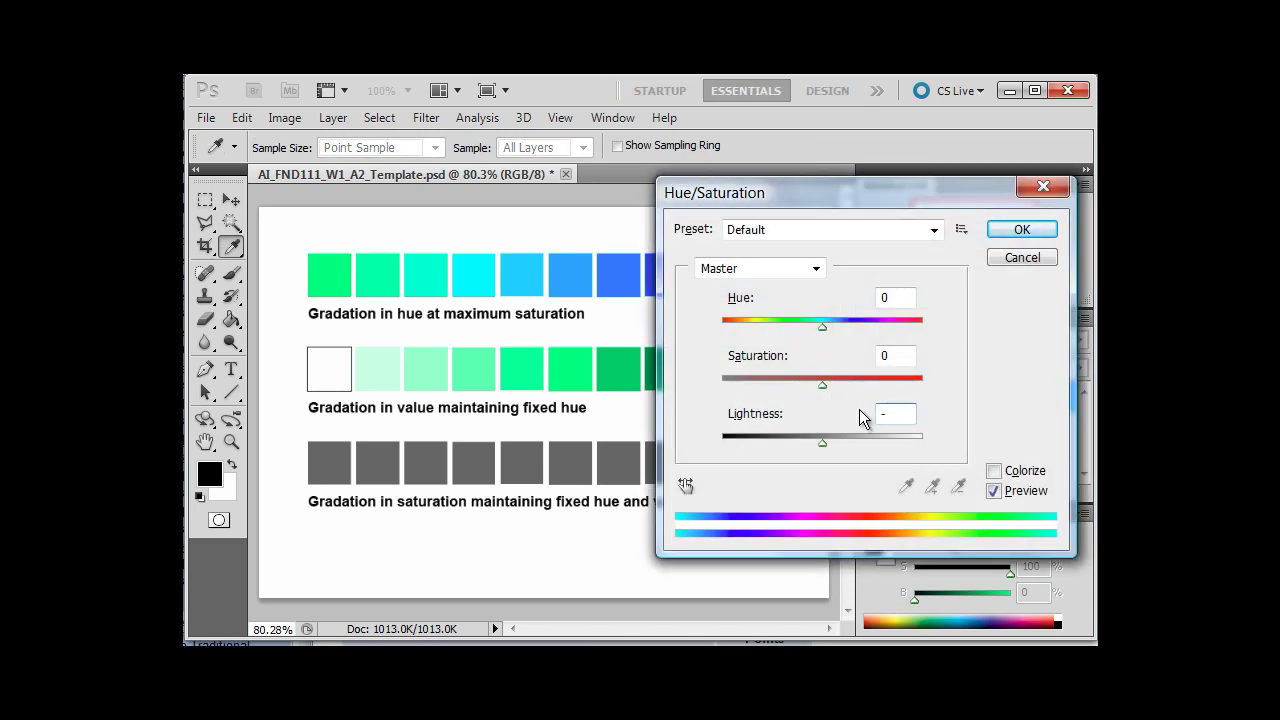
text(-60)
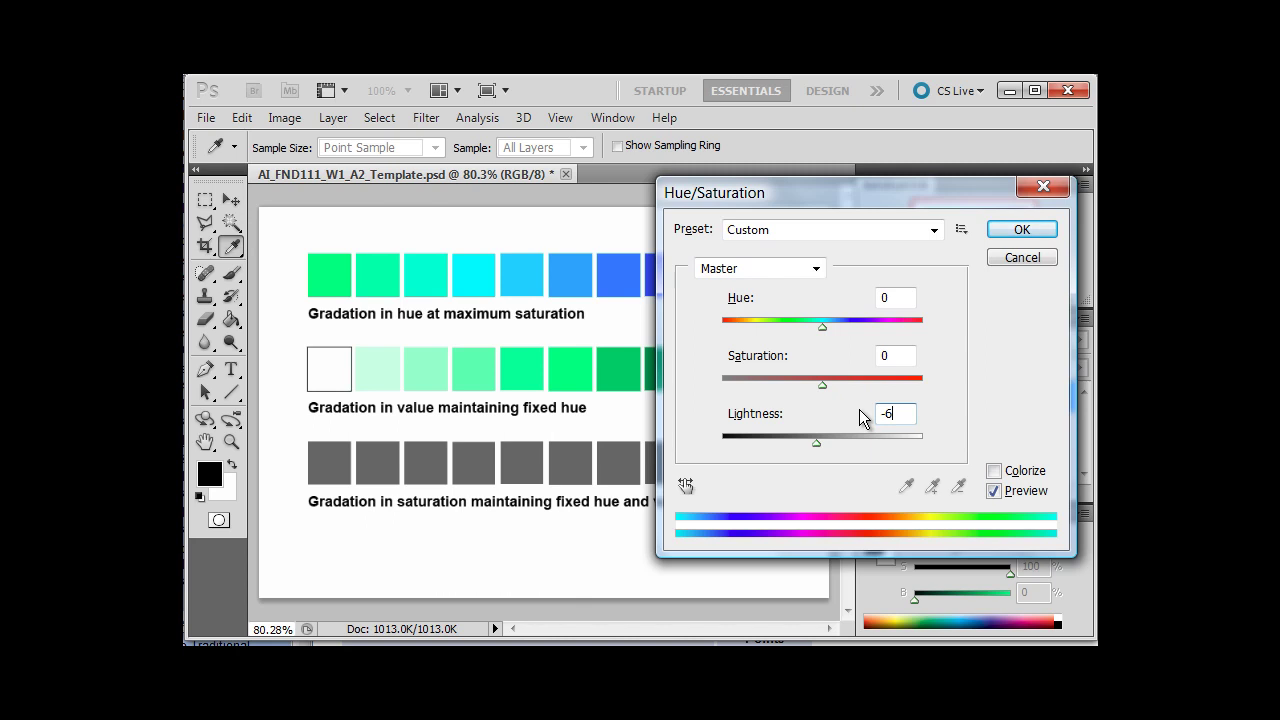
click(1021, 229)
key(w)
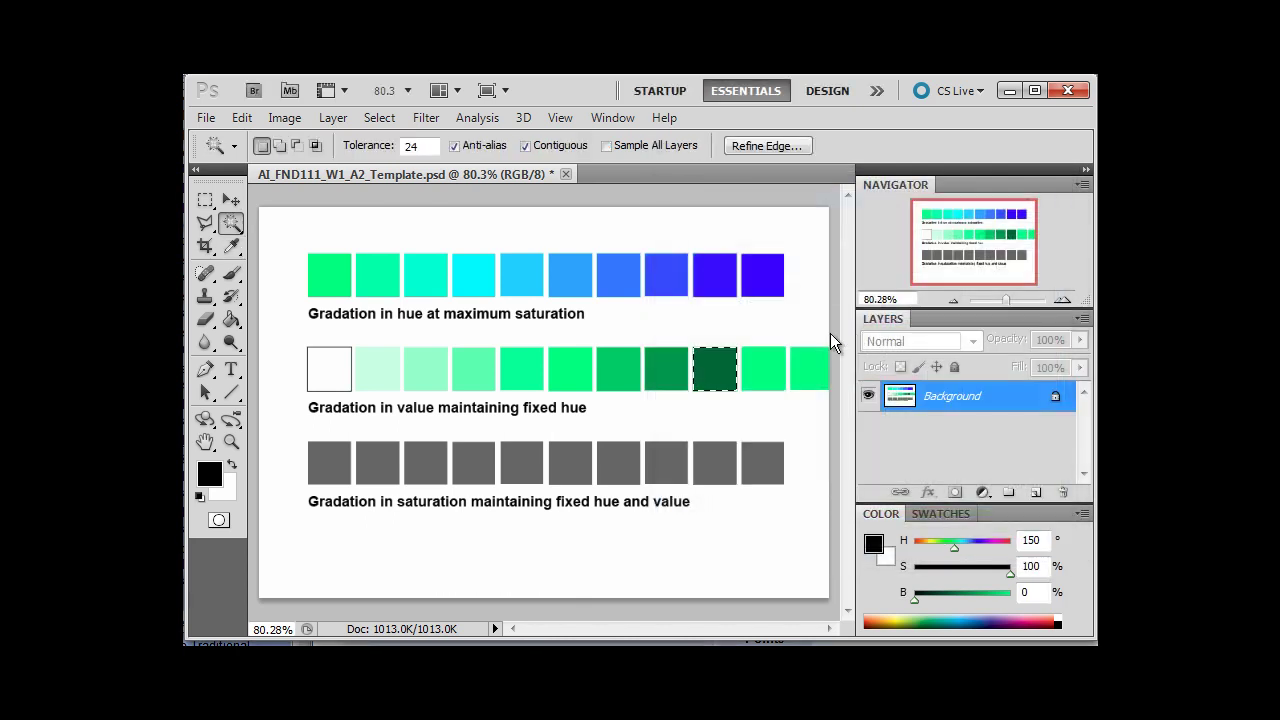
click(771, 376)
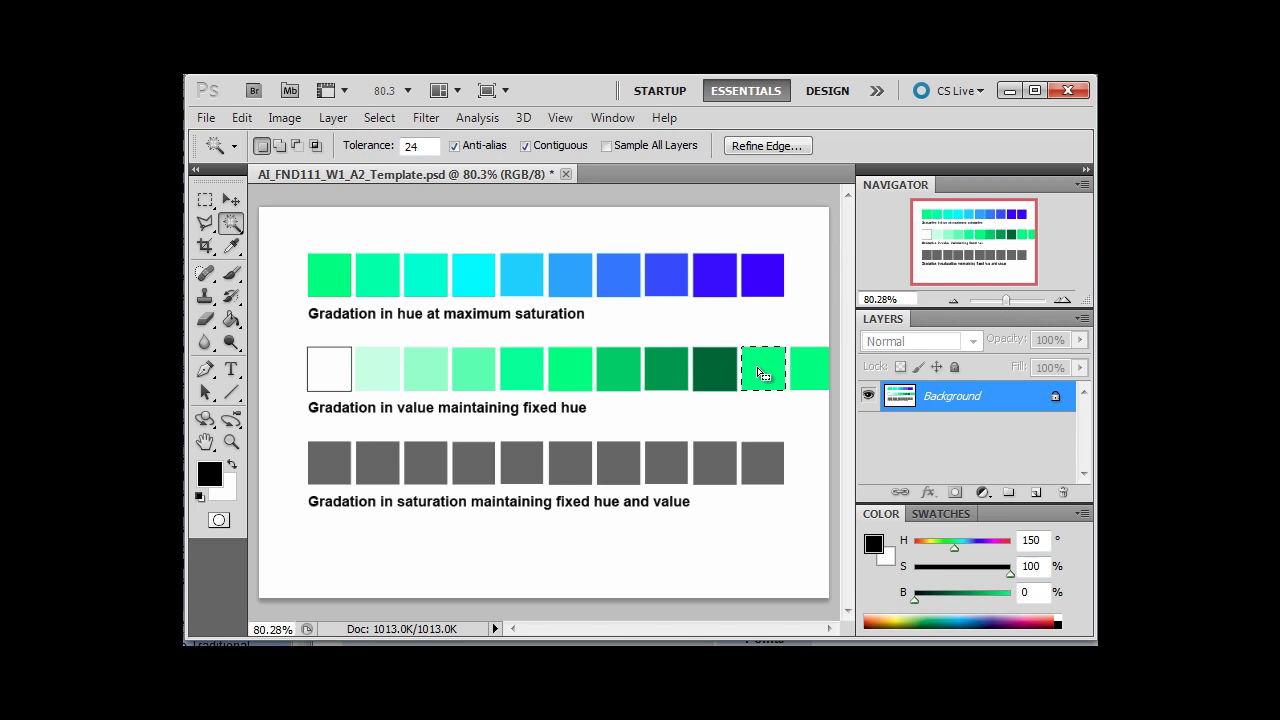
key(ctrl+u)
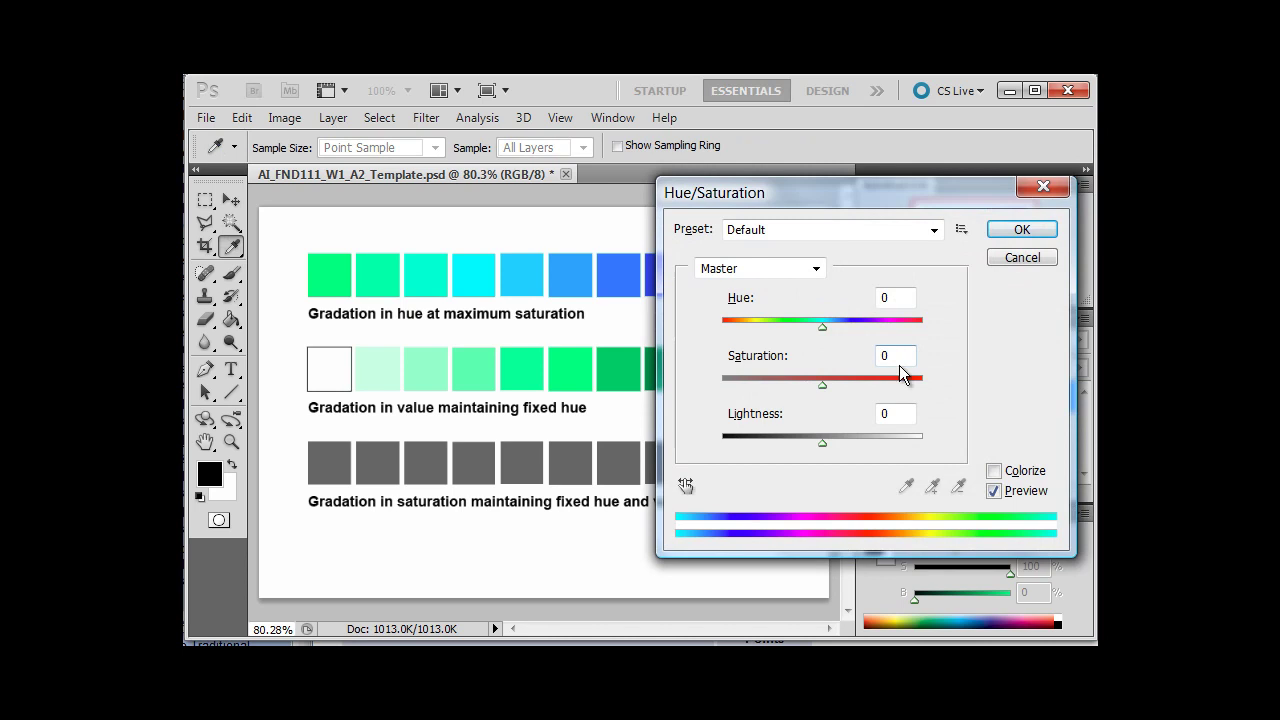
double_click(904, 414)
text(-80)
click(1012, 232)
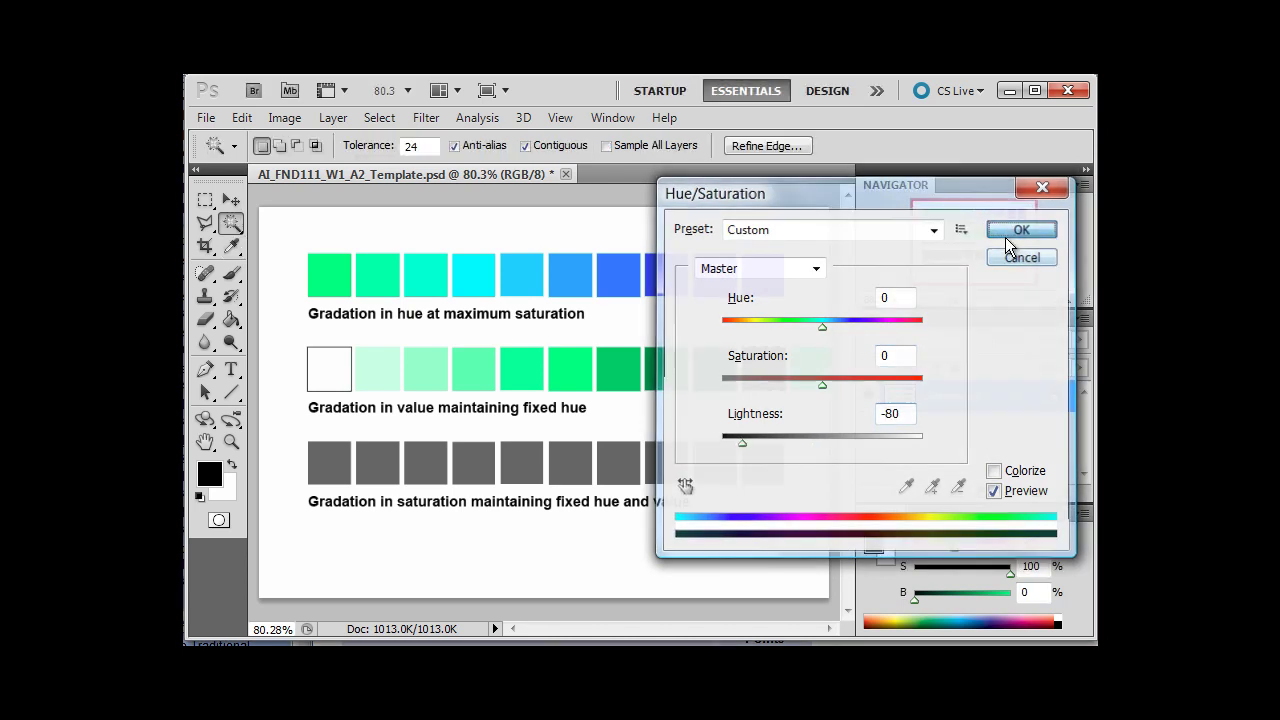
Drag the eleventh square's Lightness fully down to turn it solid black.
click(815, 366)
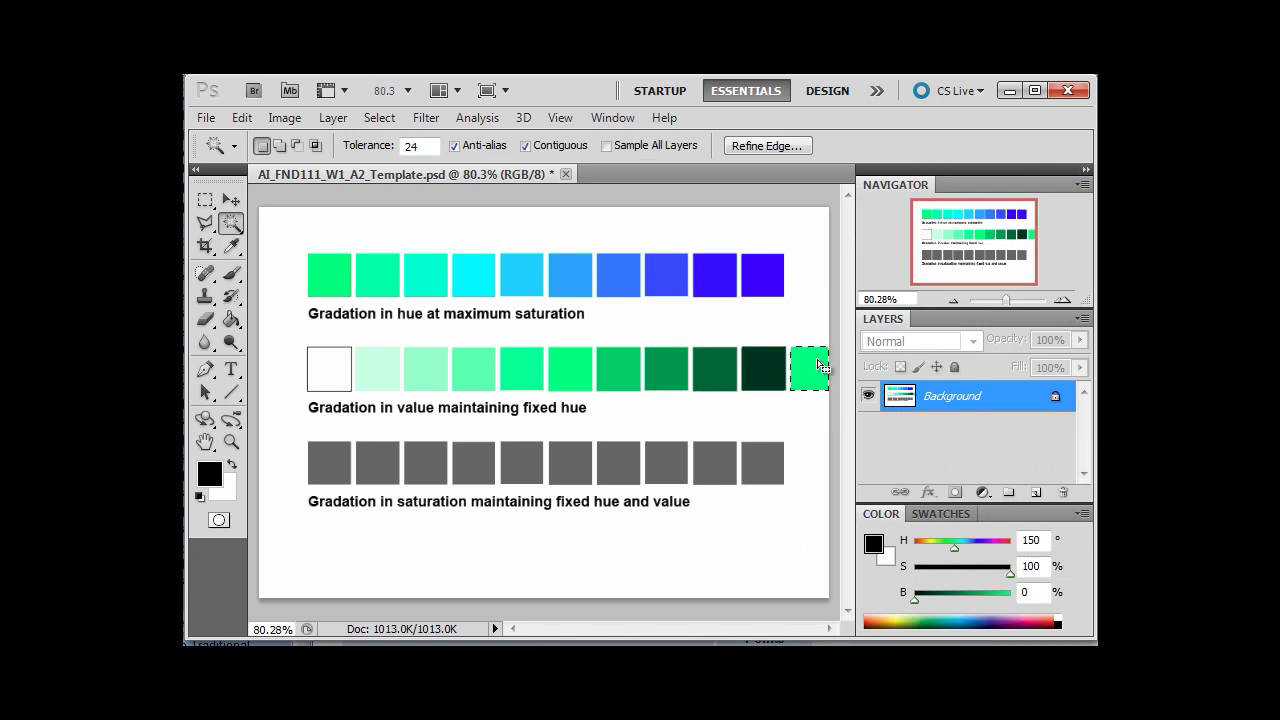
key(ctrl+u)
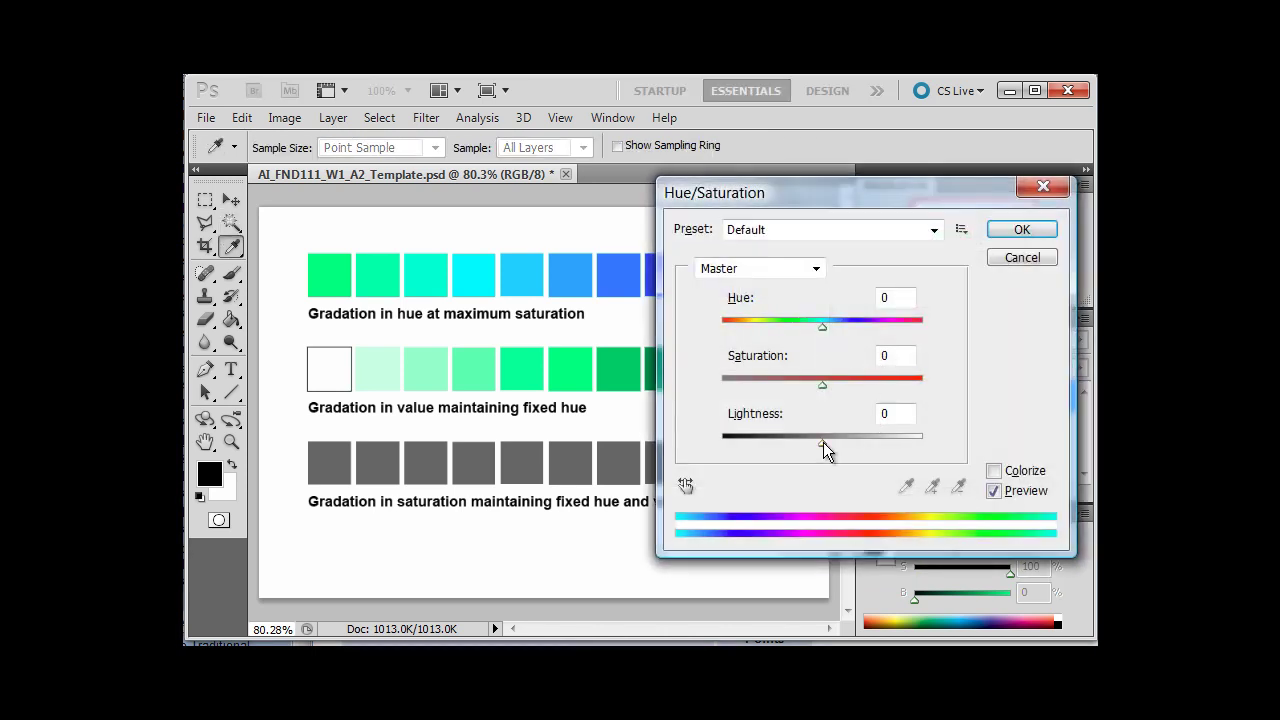
drag(823, 443, 712, 445)
click(1021, 229)
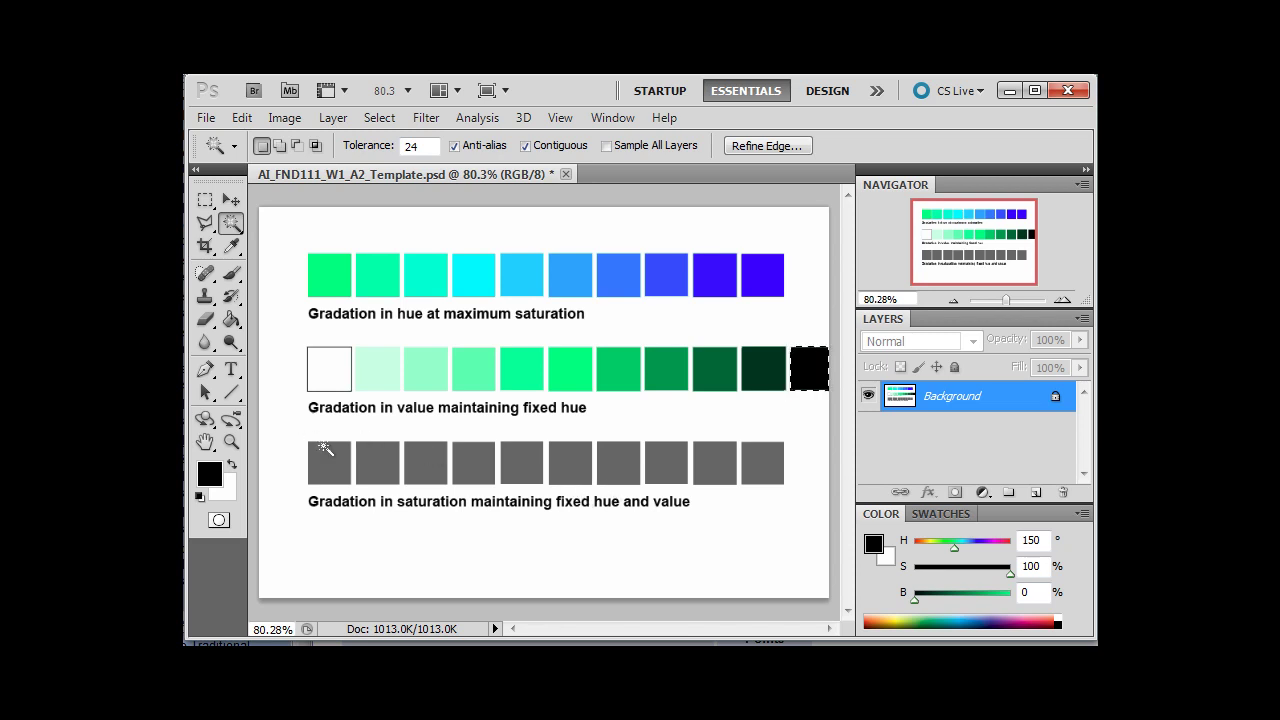
Fill the selected grey saturation squares with green sampled from the first hue square.
click(329, 463)
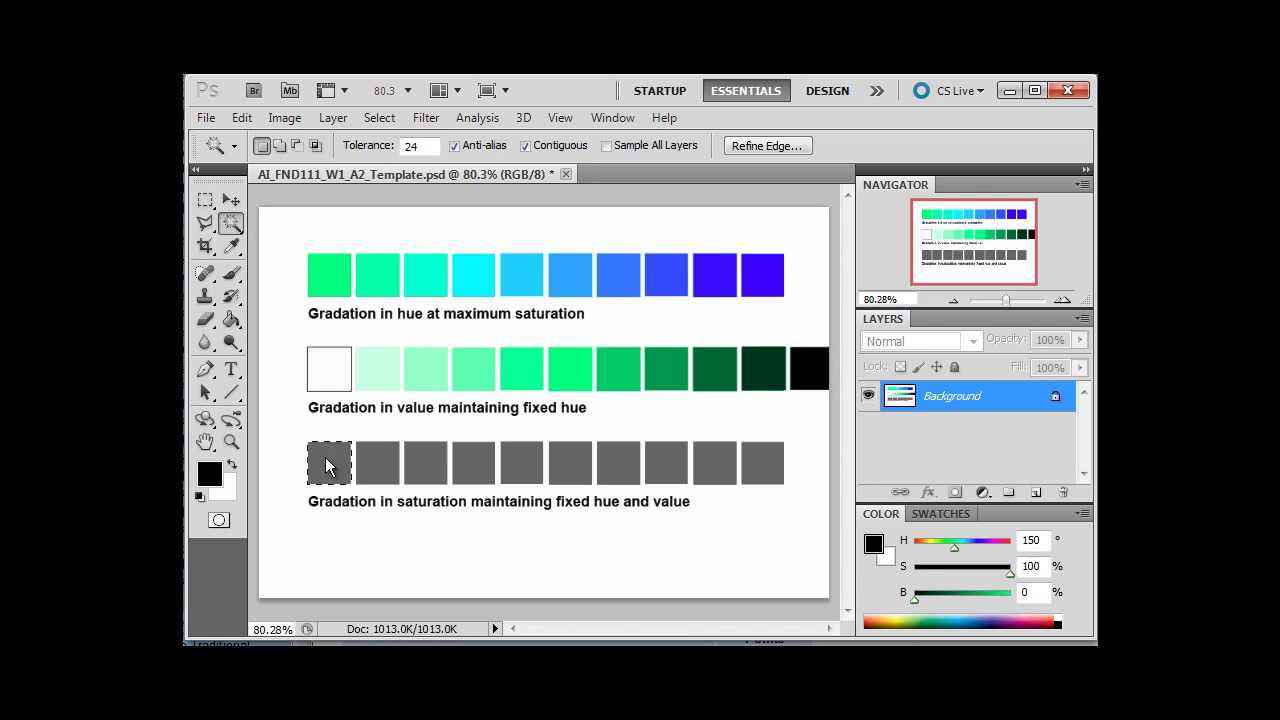
click(462, 472)
click(518, 471)
click(566, 472)
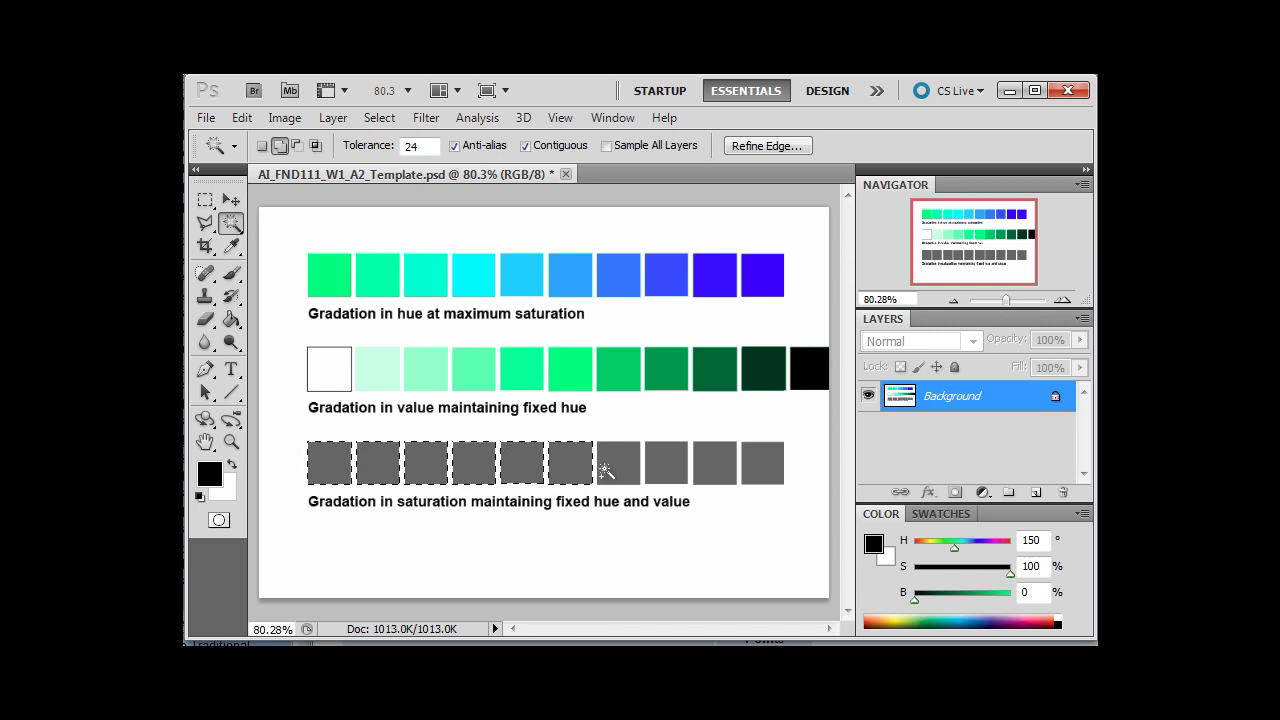
click(616, 468)
click(666, 464)
click(714, 461)
click(759, 466)
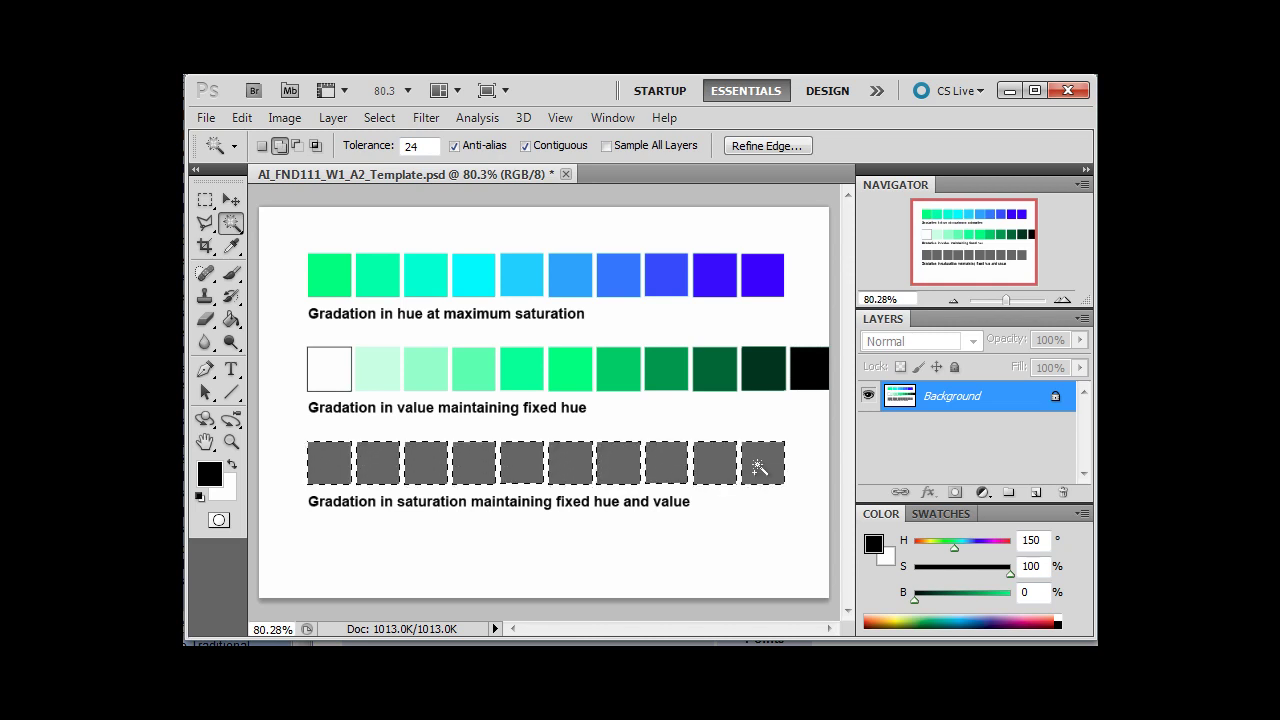
key(i)
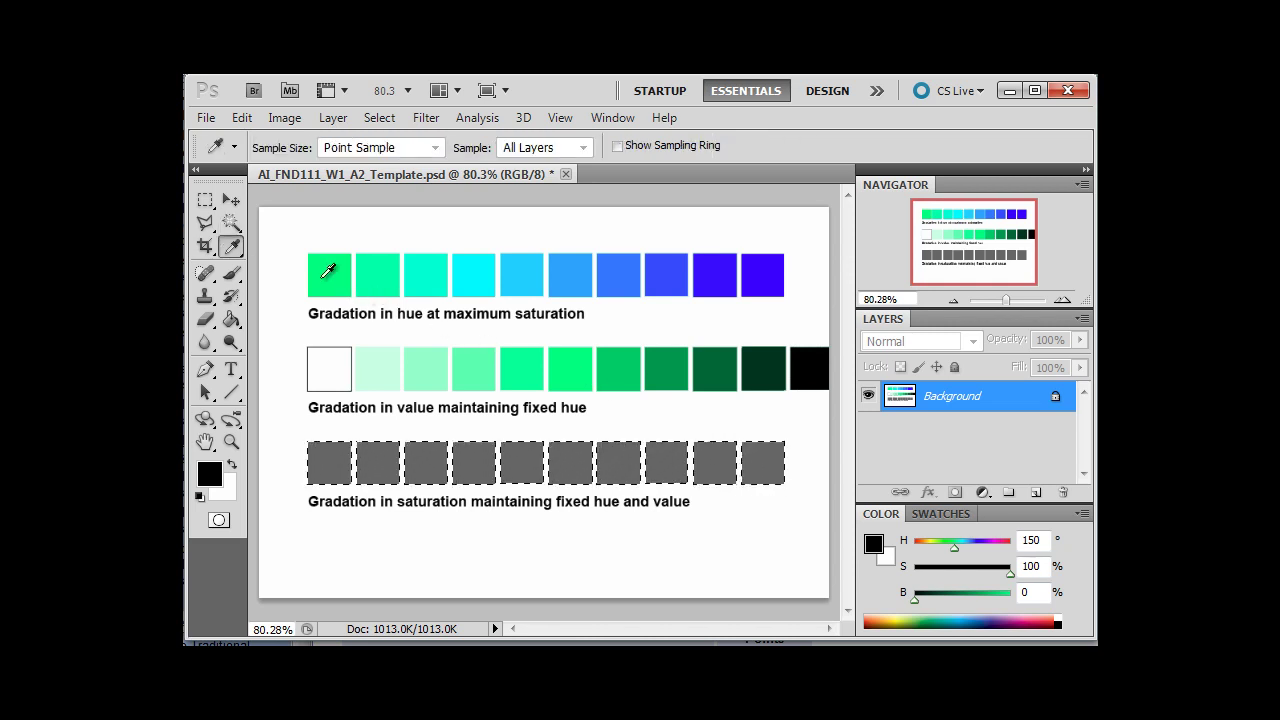
click(325, 275)
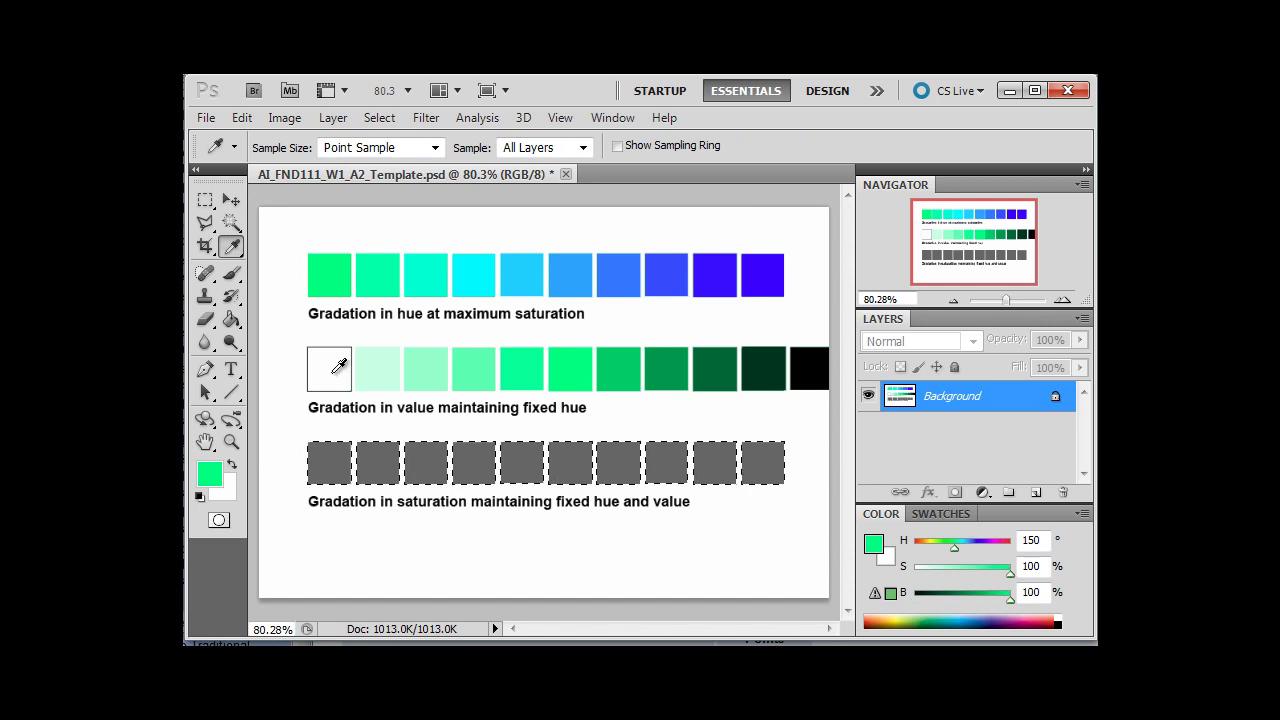
key(g)
click(328, 462)
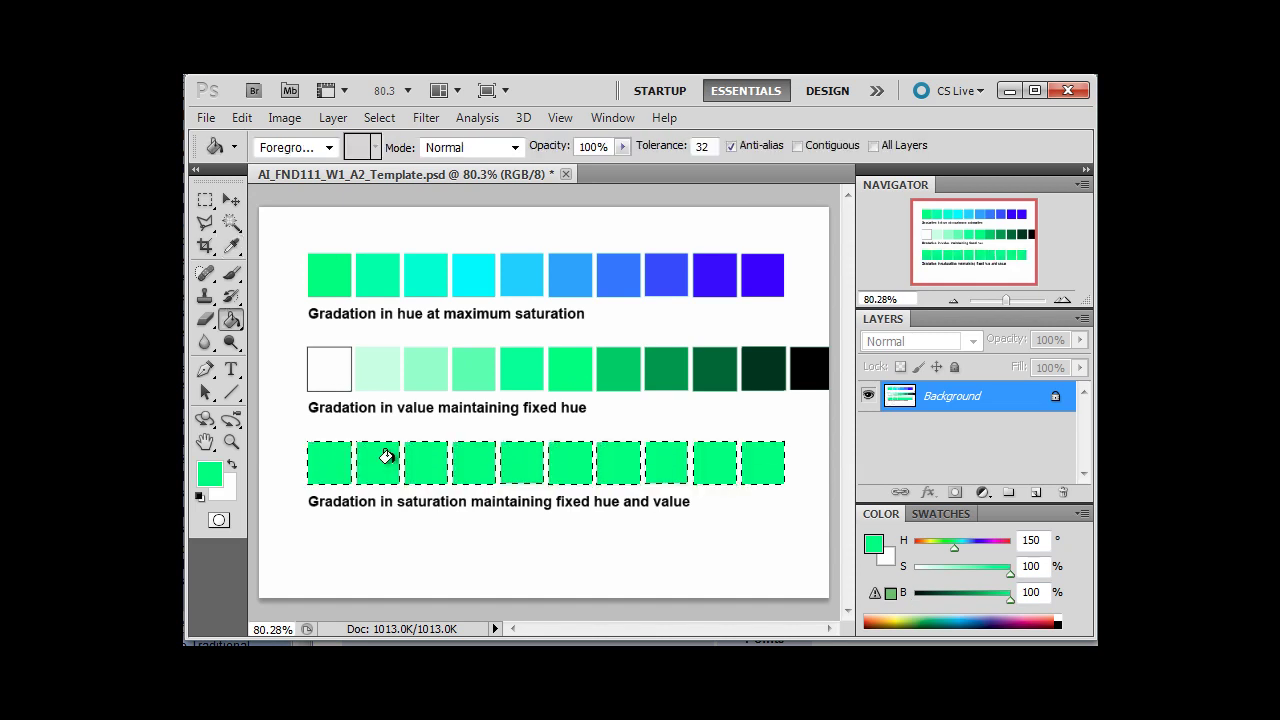
Select the saturation row's second square and open Hue/Saturation.
key(w)
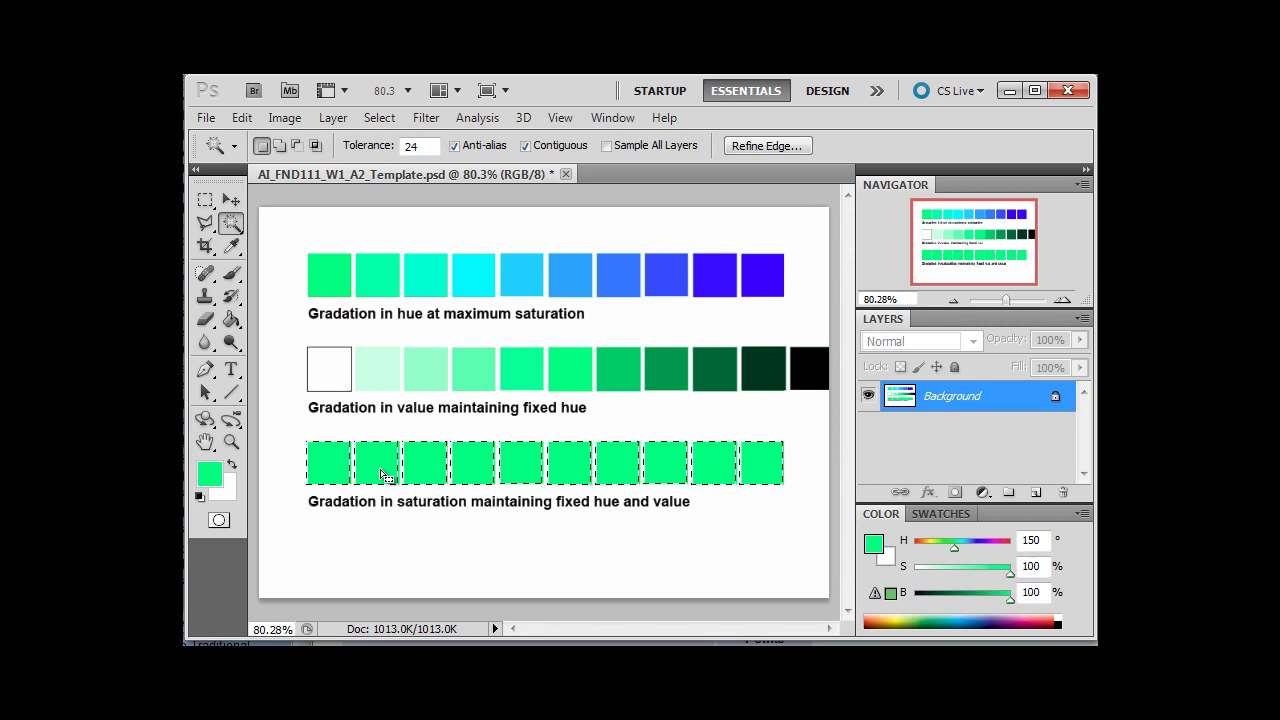
click(381, 474)
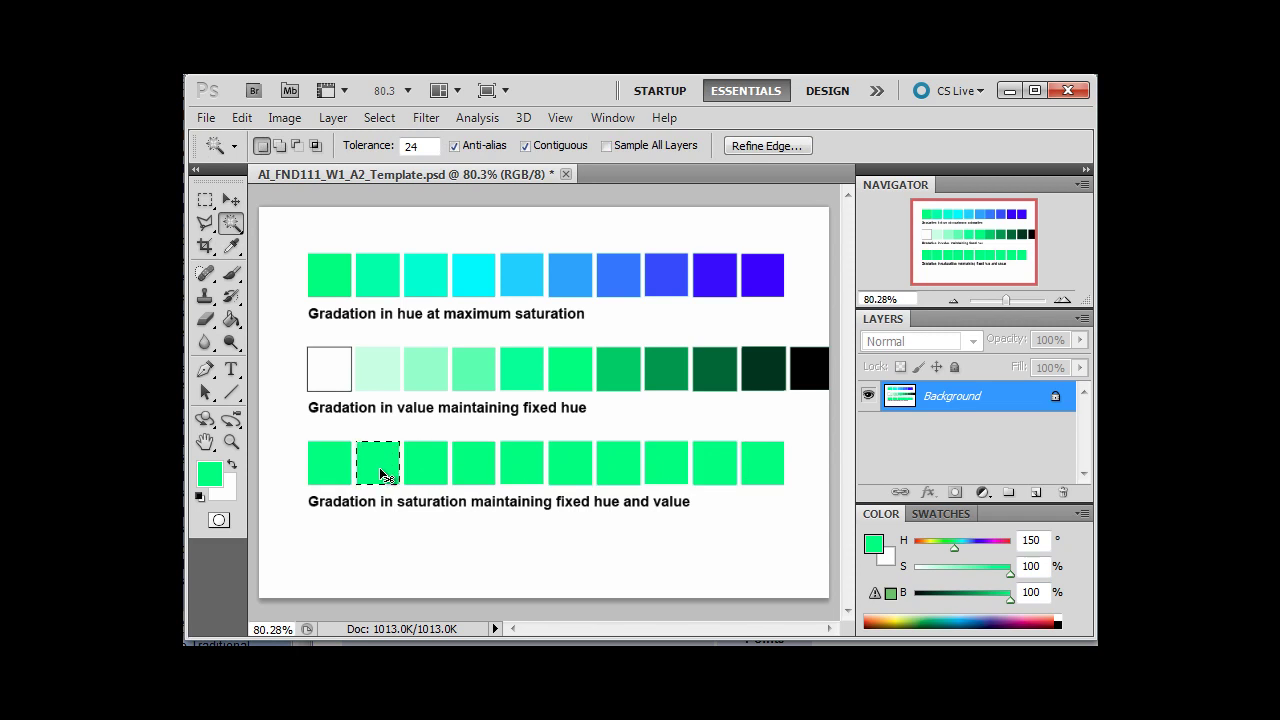
key(ctrl+u)
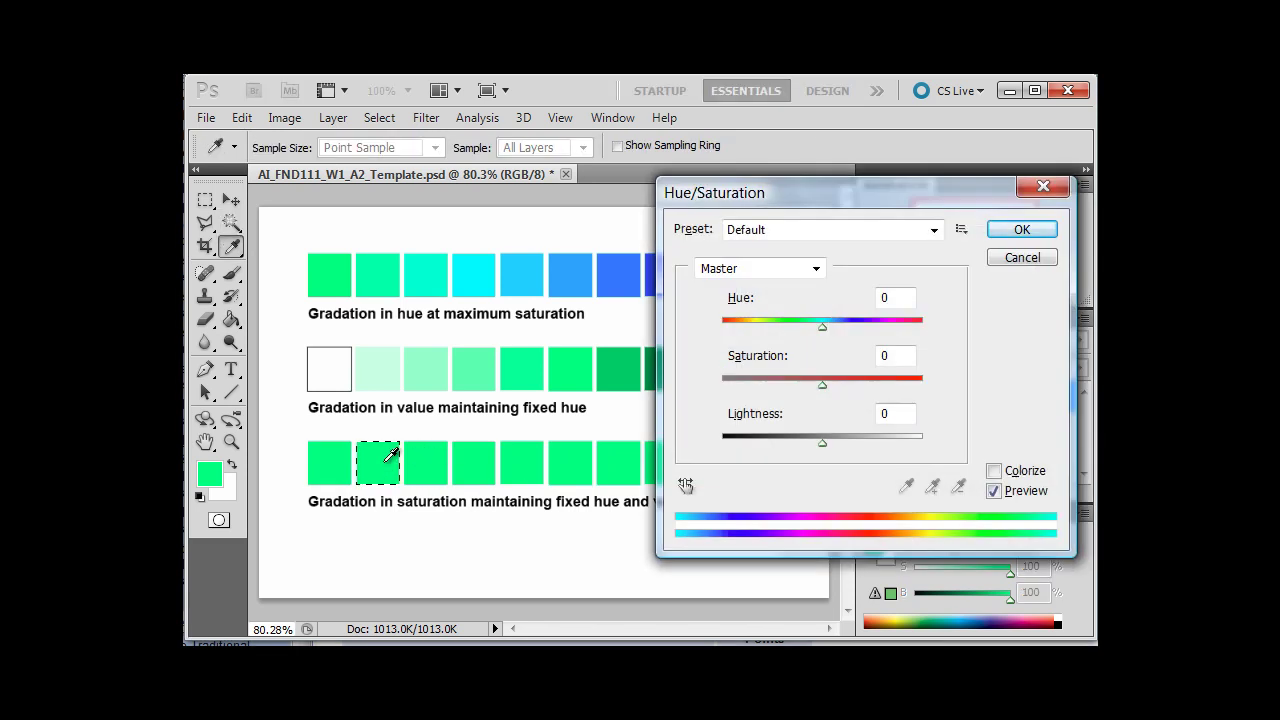
Desaturate the second and third saturation squares by -11 and -22.
double_click(886, 356)
text(-11)
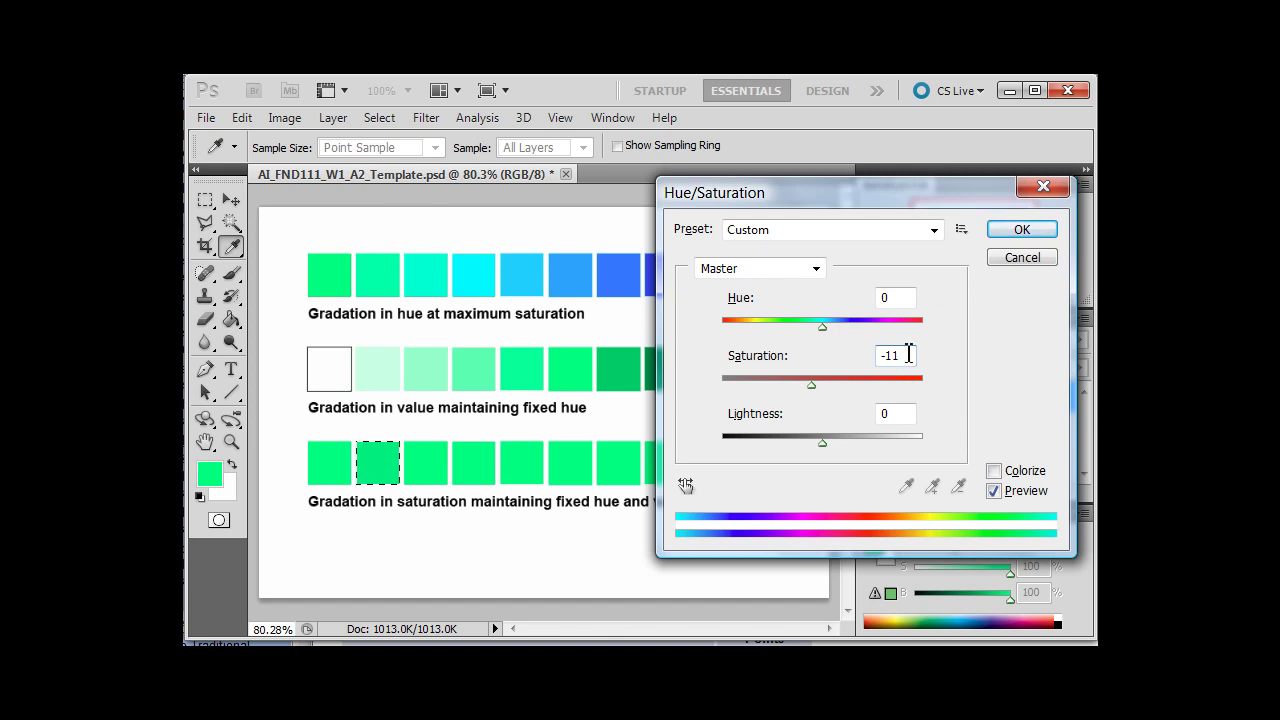
click(1010, 229)
key(w)
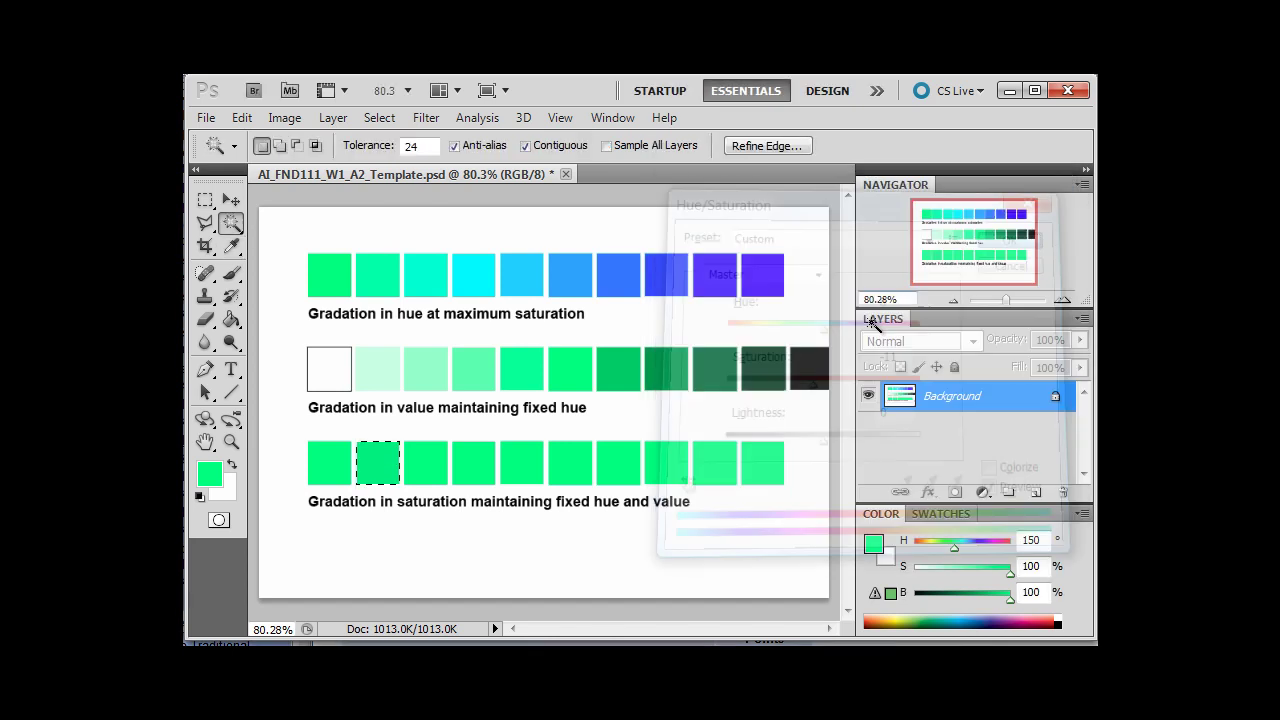
click(438, 460)
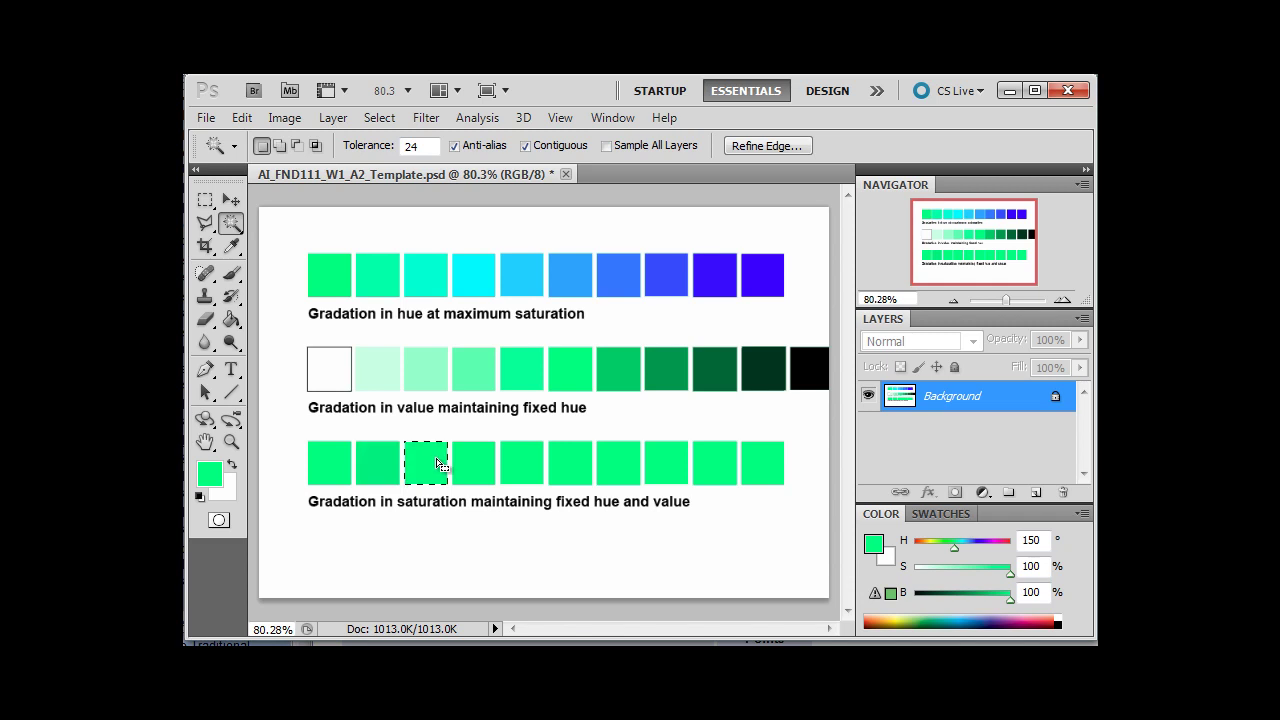
key(ctrl+u)
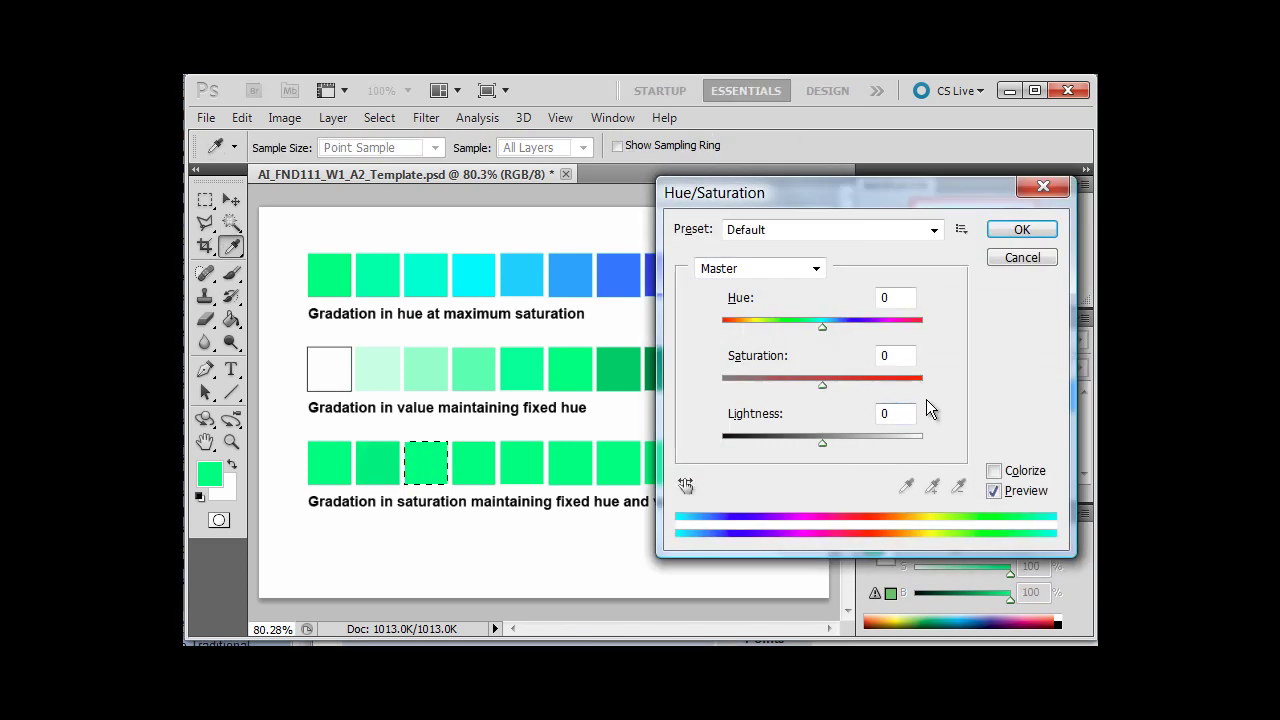
click(897, 356)
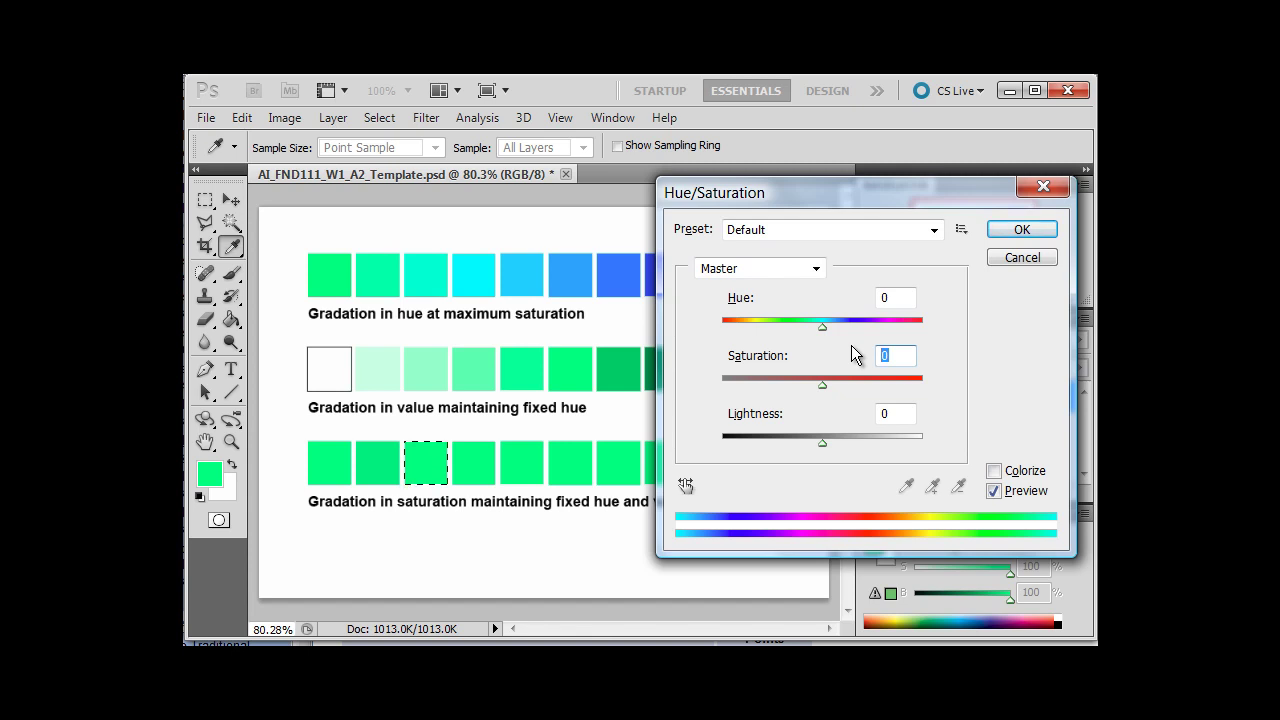
text(-22)
click(1005, 238)
key(w)
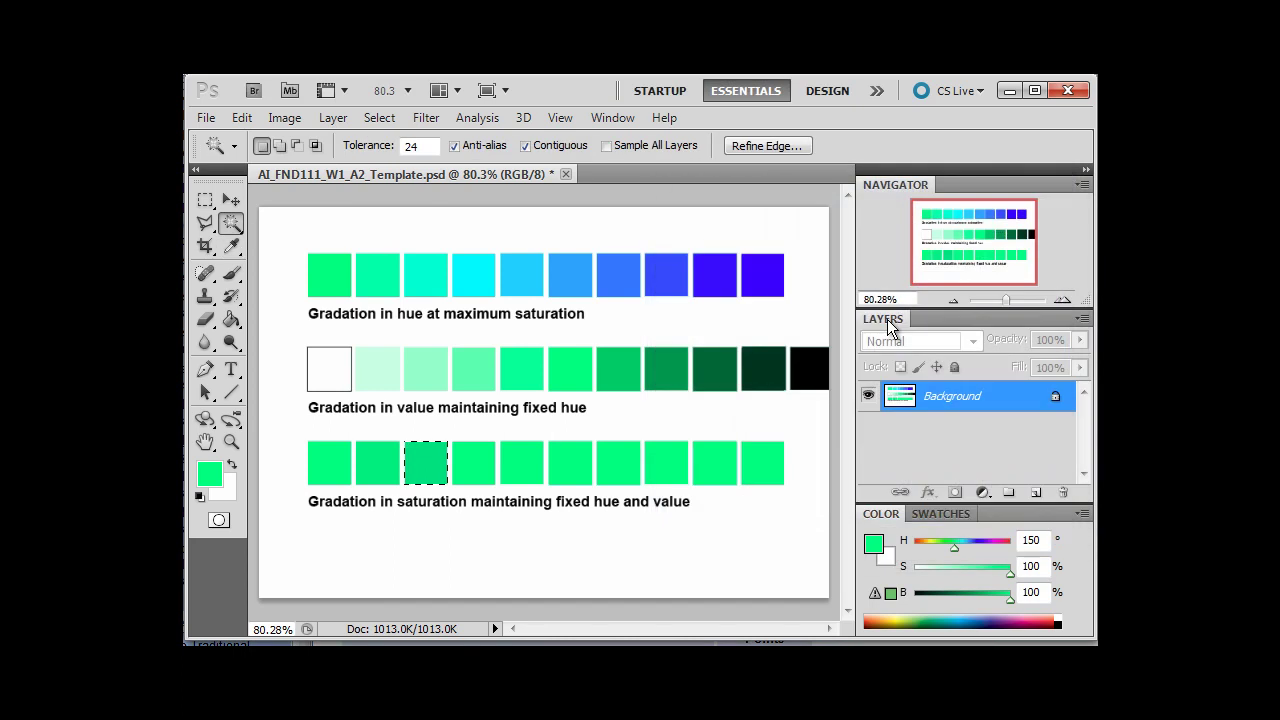
Desaturate the fourth and fifth saturation squares by -33 and -44.
click(476, 472)
key(ctrl+u)
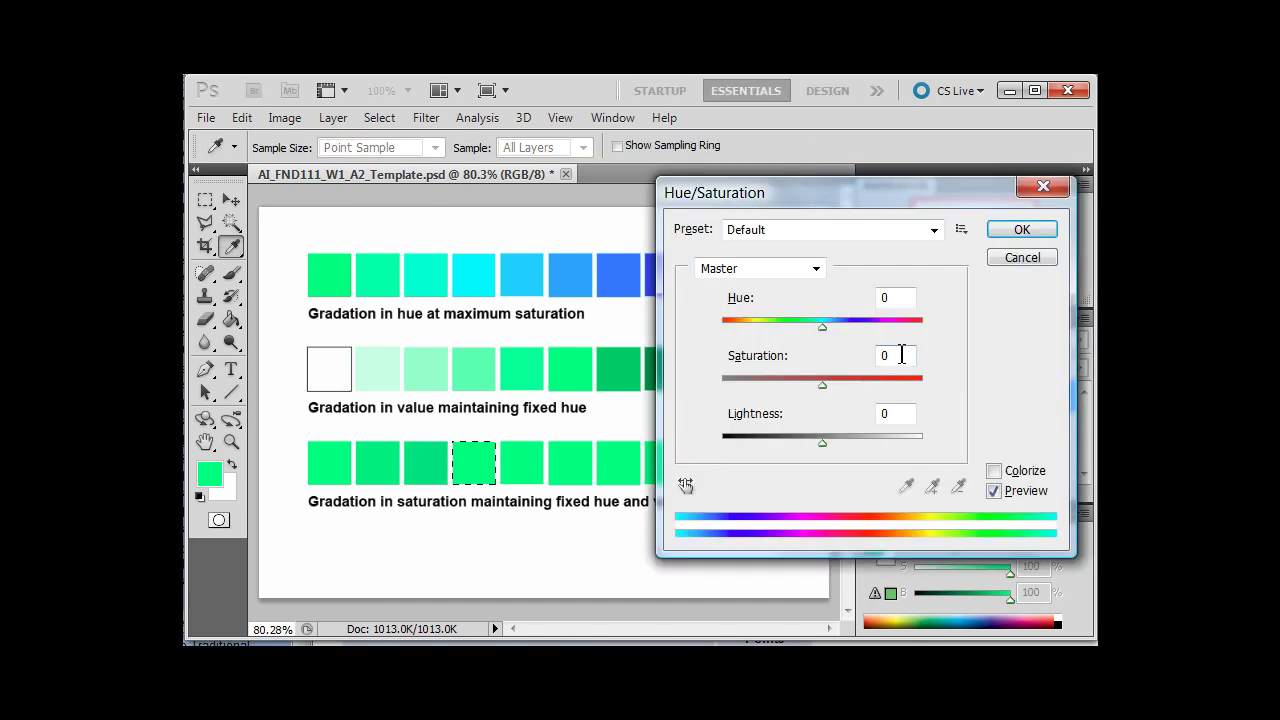
double_click(880, 355)
text(-33)
click(1016, 233)
key(w)
click(535, 452)
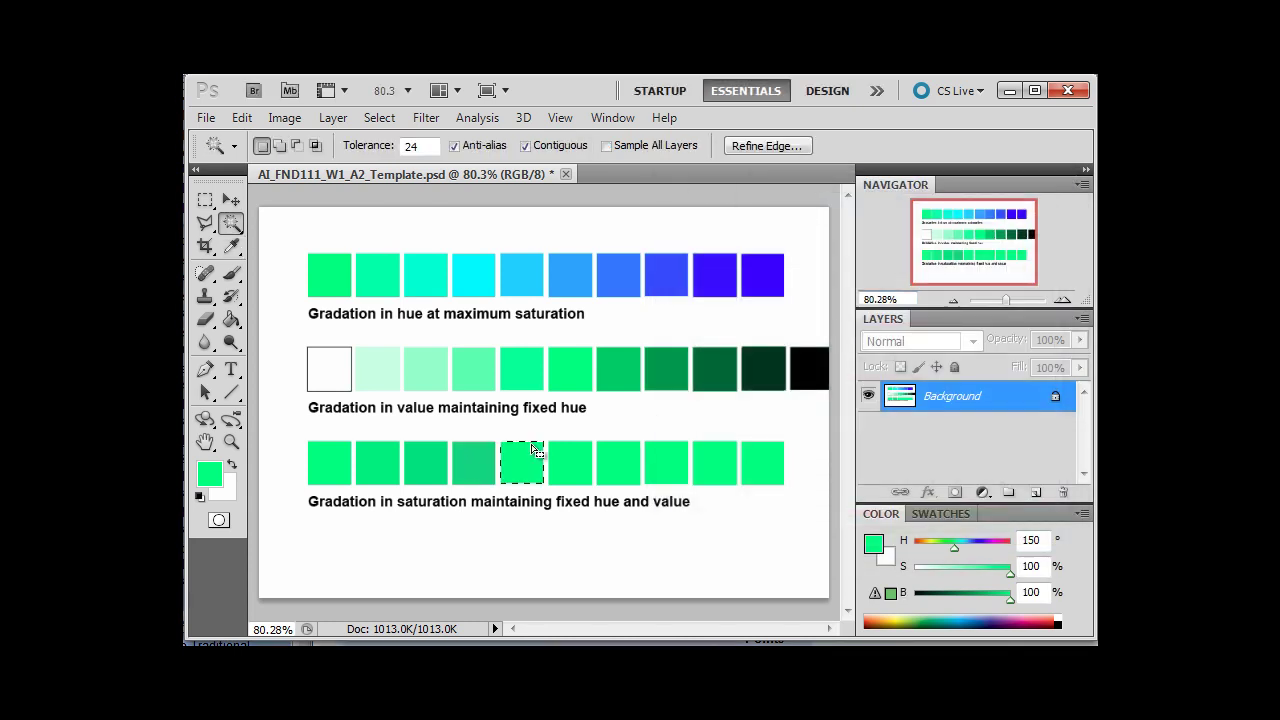
key(ctrl+u)
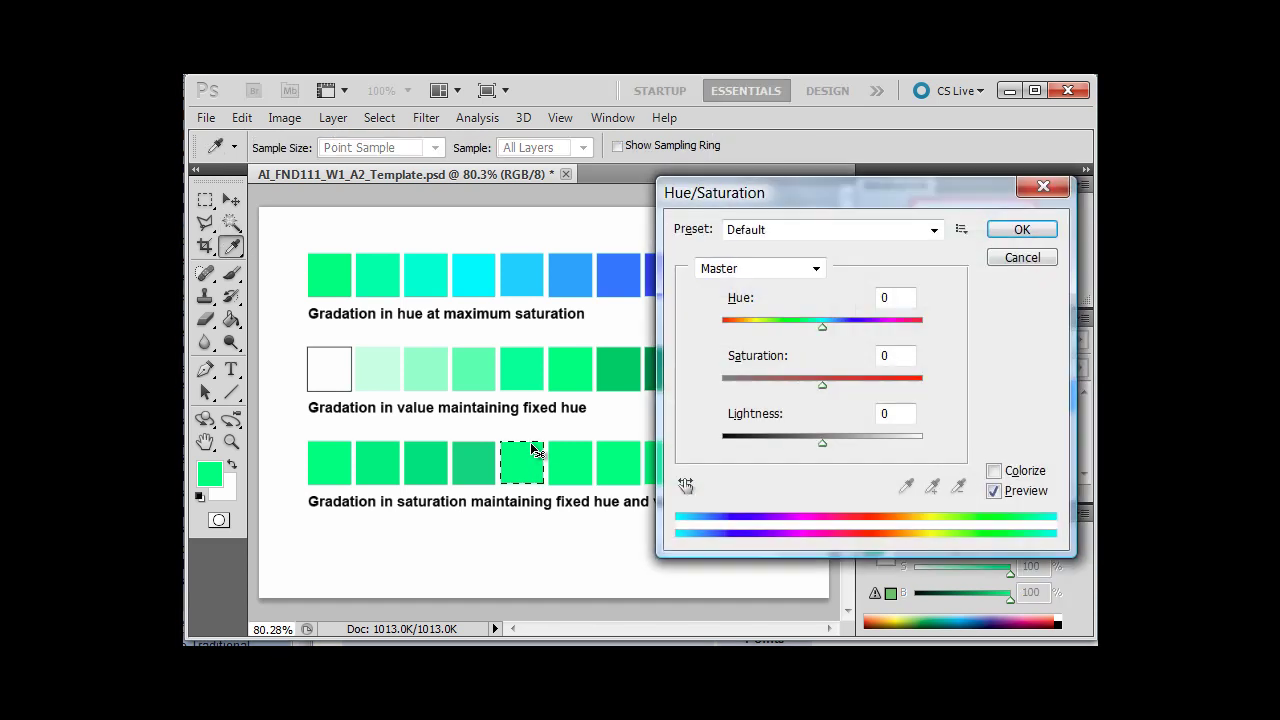
double_click(886, 356)
text(-44)
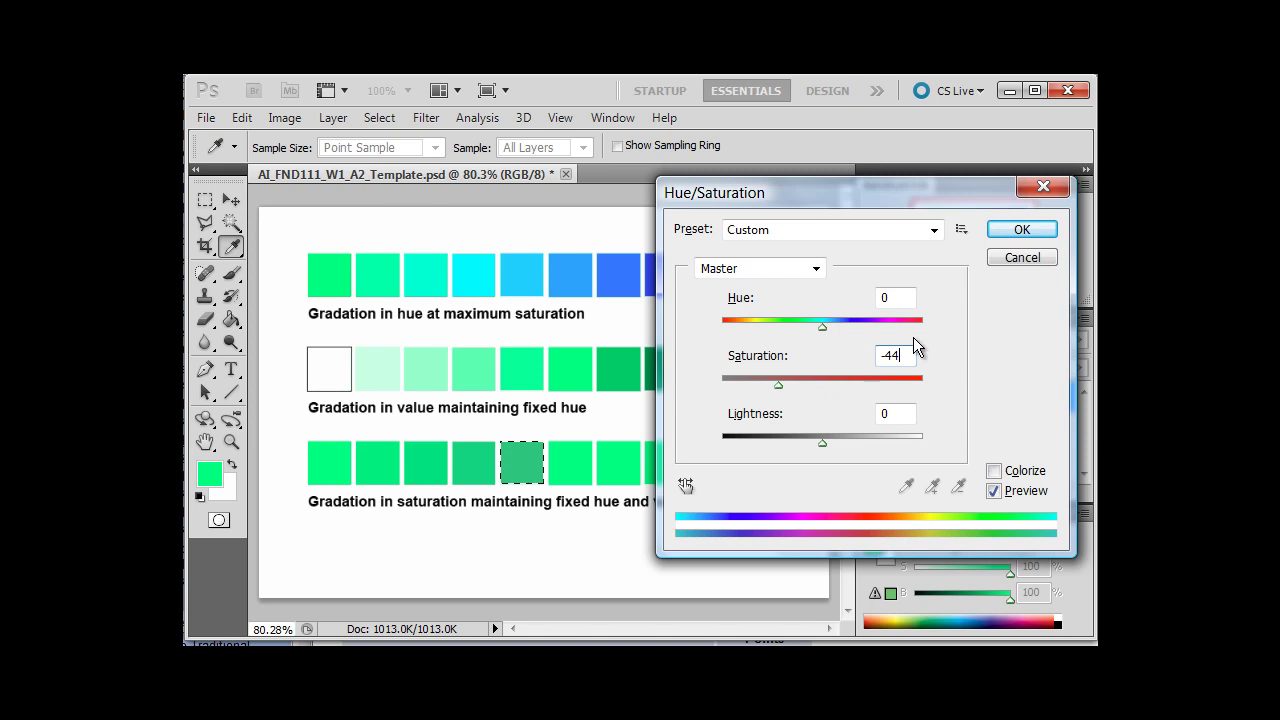
click(1019, 231)
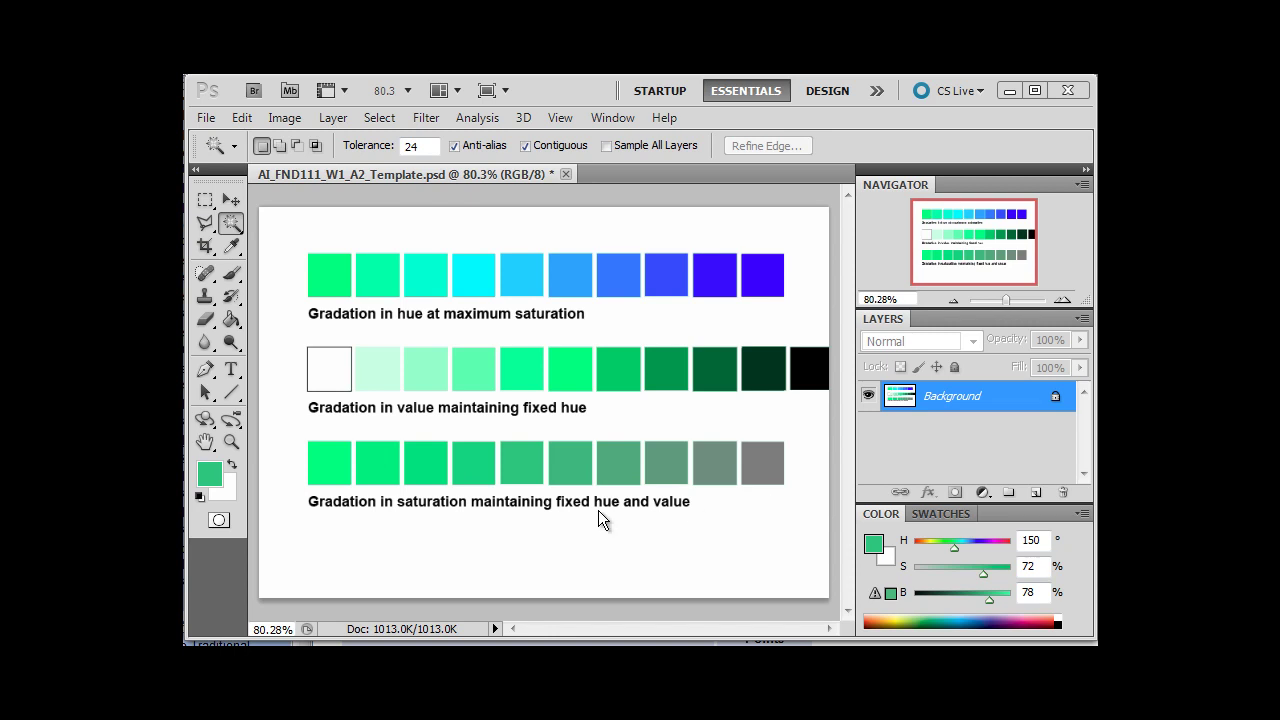
click(281, 120)
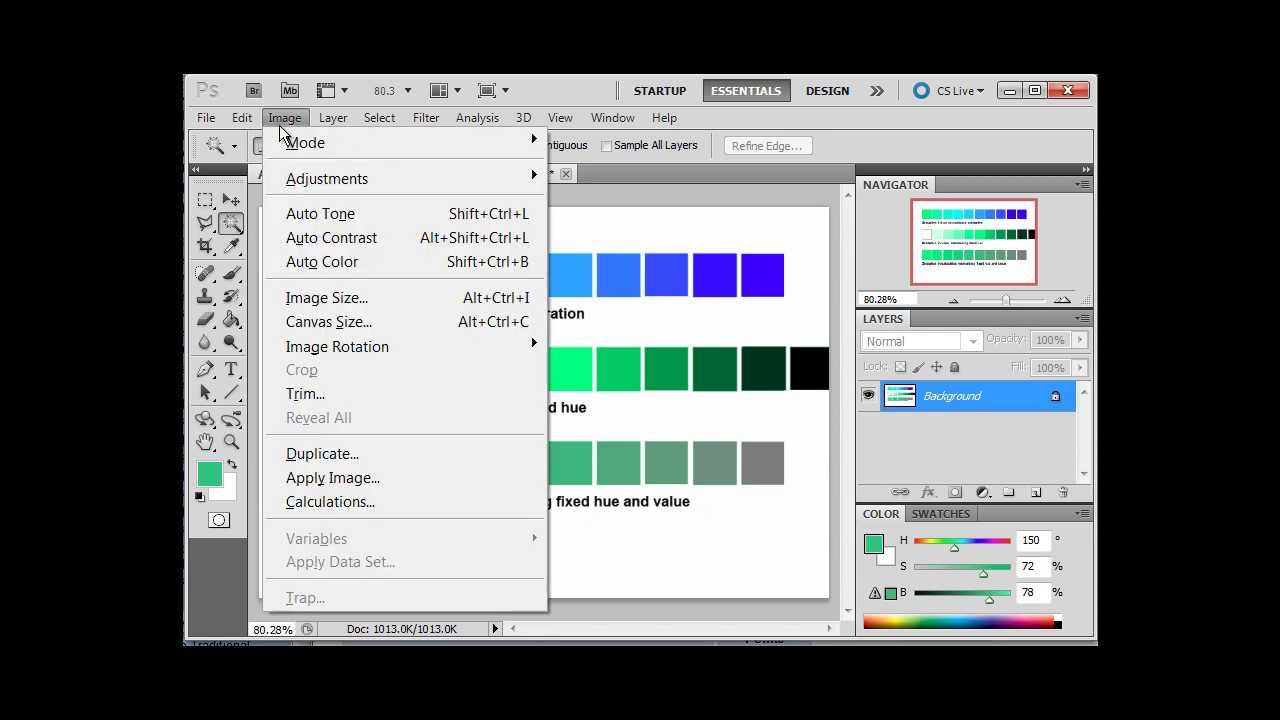
mouse_move(400, 140)
click(622, 167)
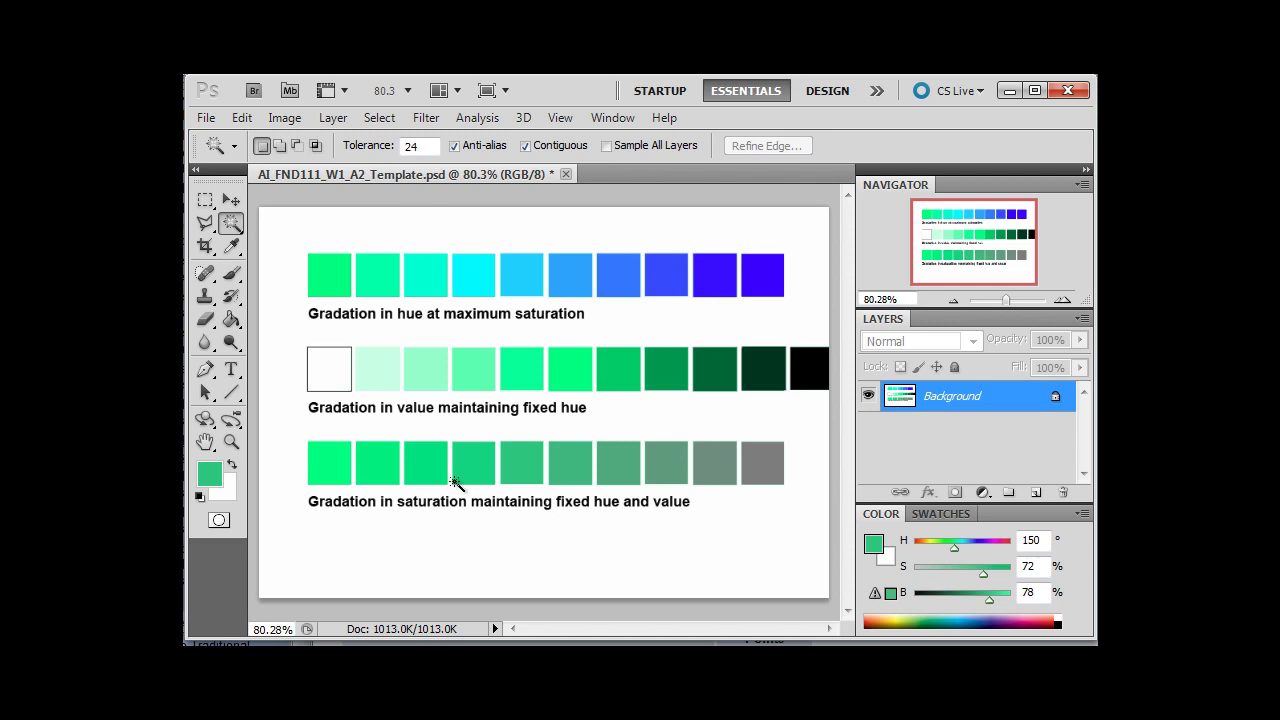
key(u)
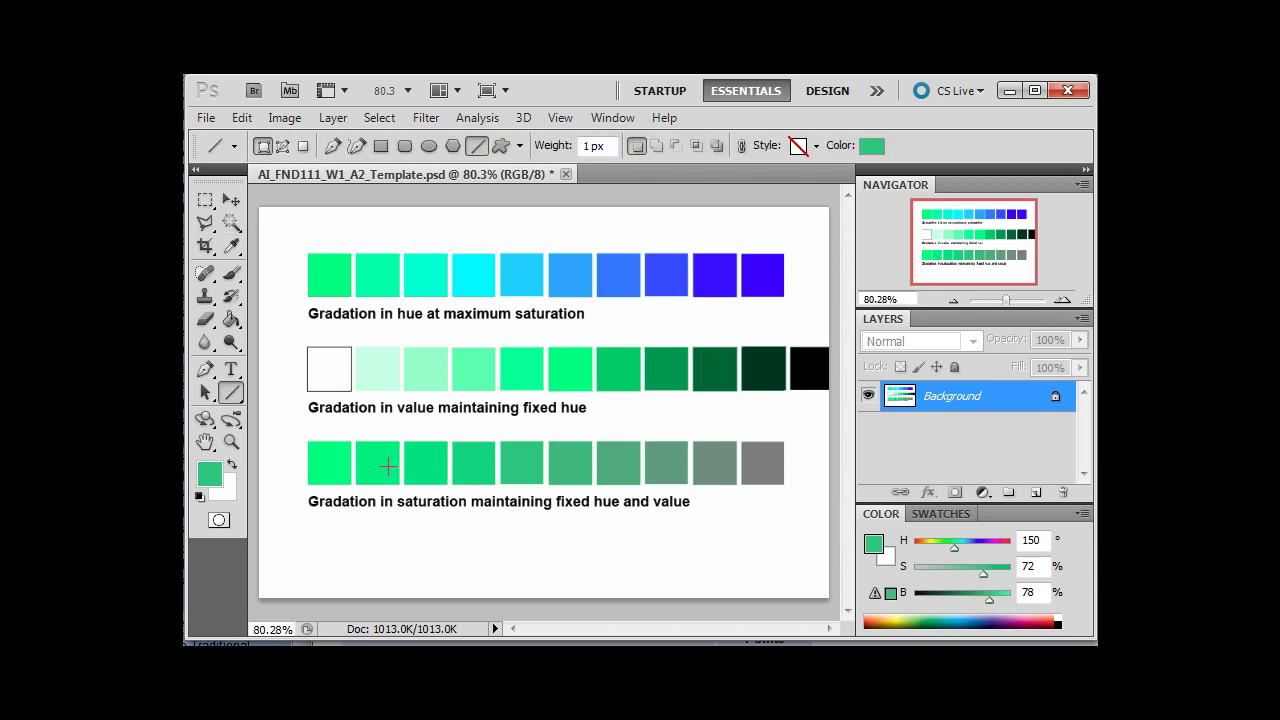
Select the second saturation square and switch the Color panel to Grayscale Slider.
key(w)
click(386, 464)
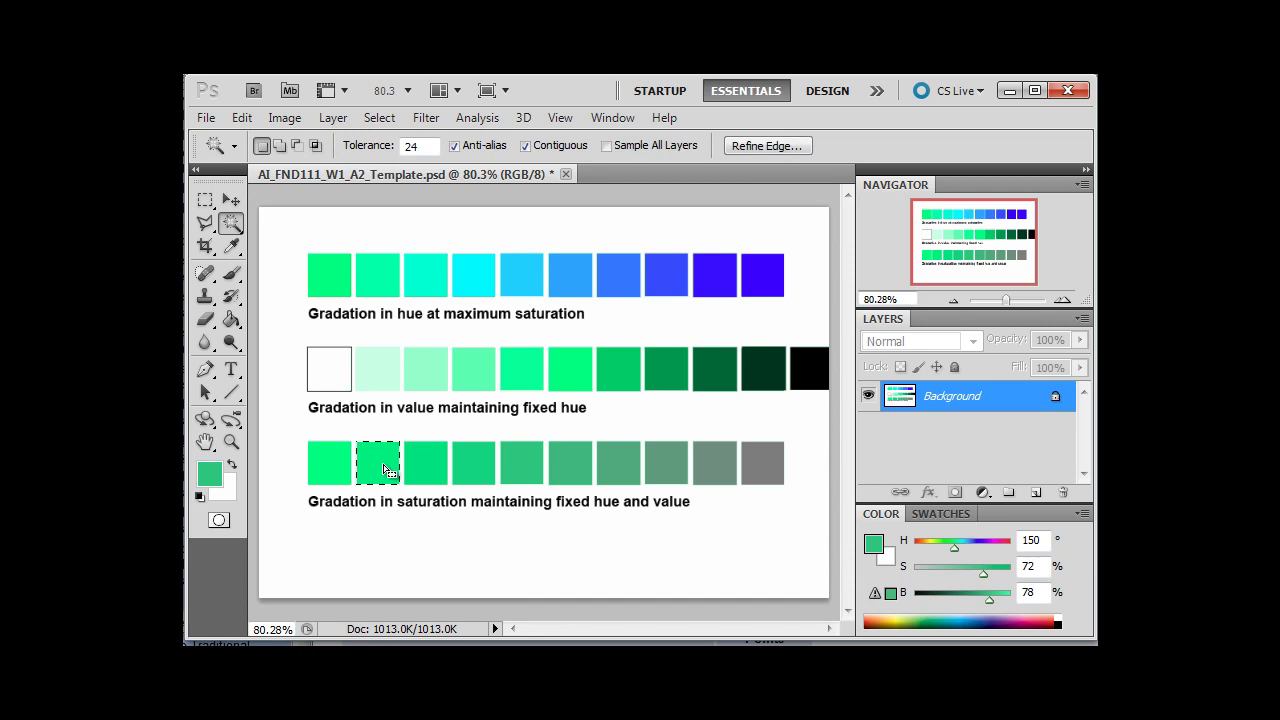
click(1083, 513)
click(1130, 525)
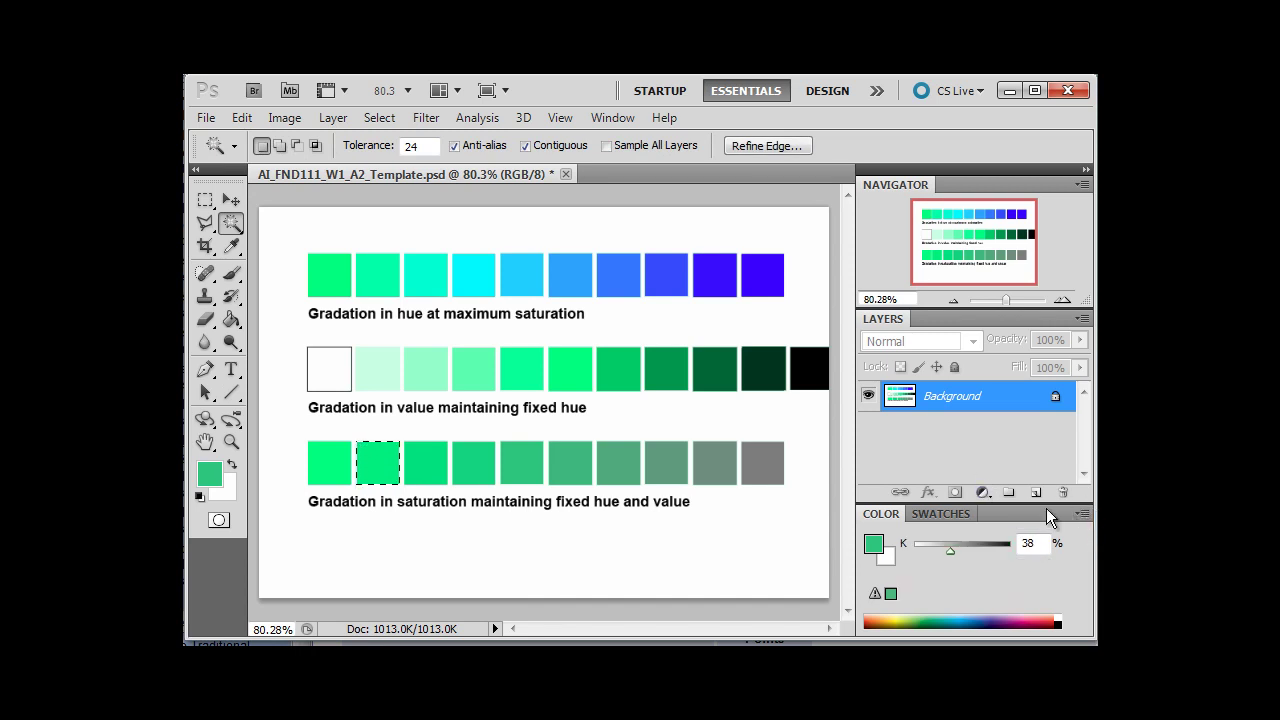
Compare the first two squares' gray values and raise the second's Lightness to +40.
key(ctrl+u)
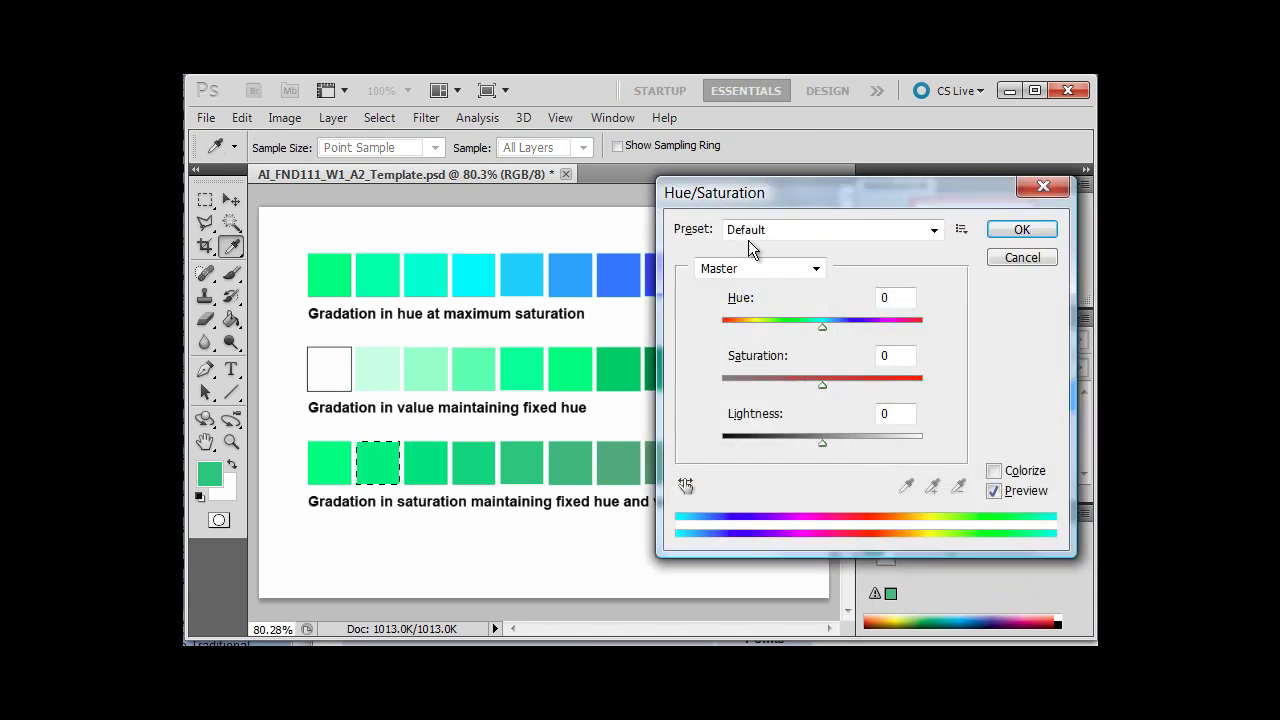
drag(758, 200, 575, 103)
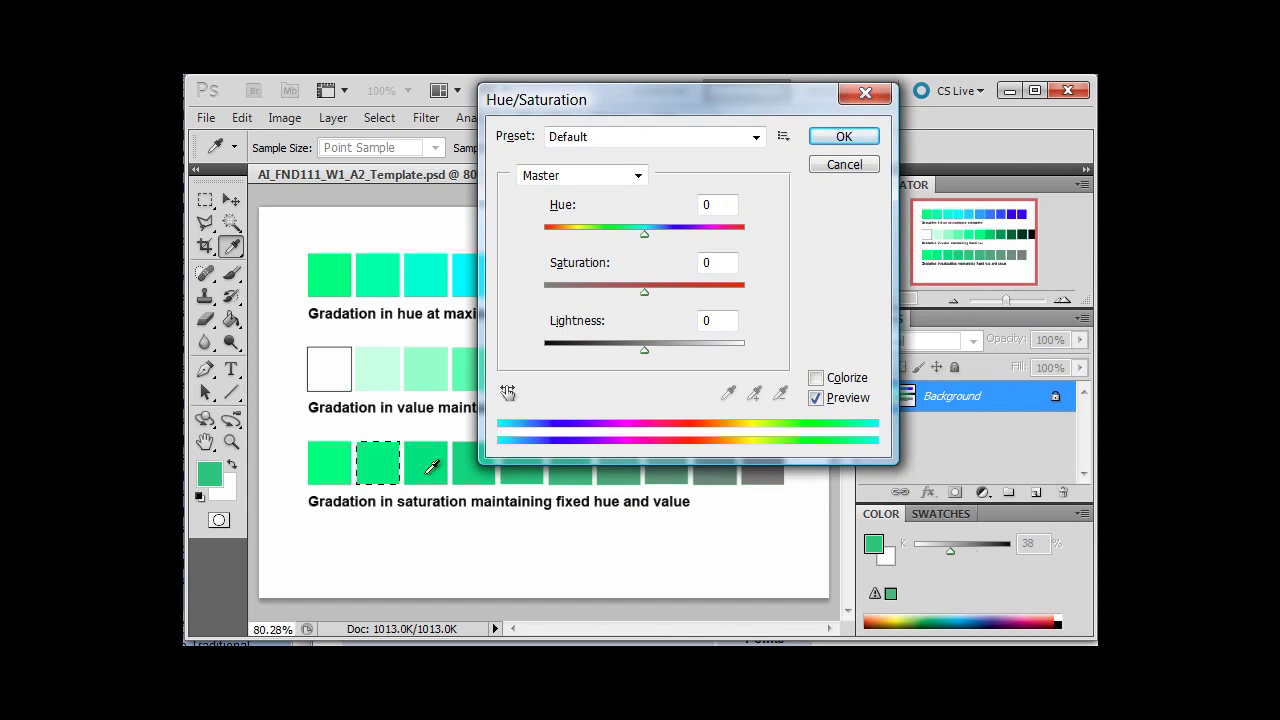
click(329, 447)
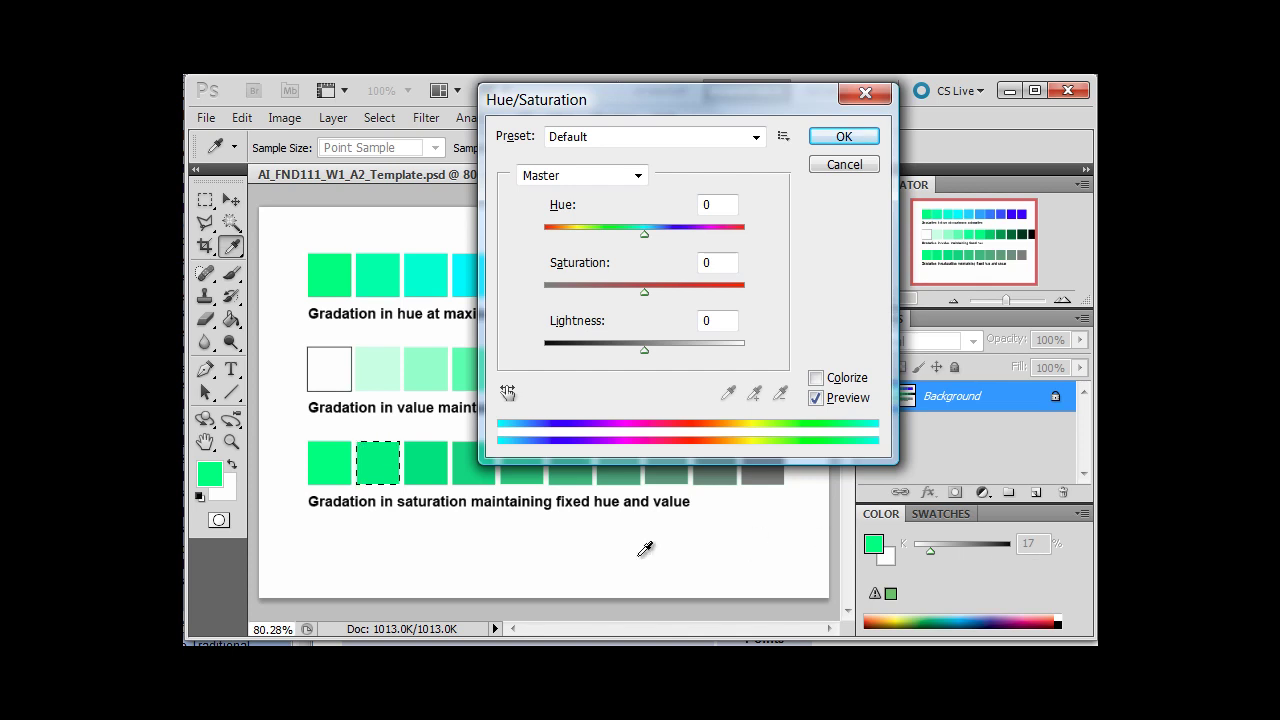
click(380, 465)
click(645, 349)
drag(649, 351, 686, 363)
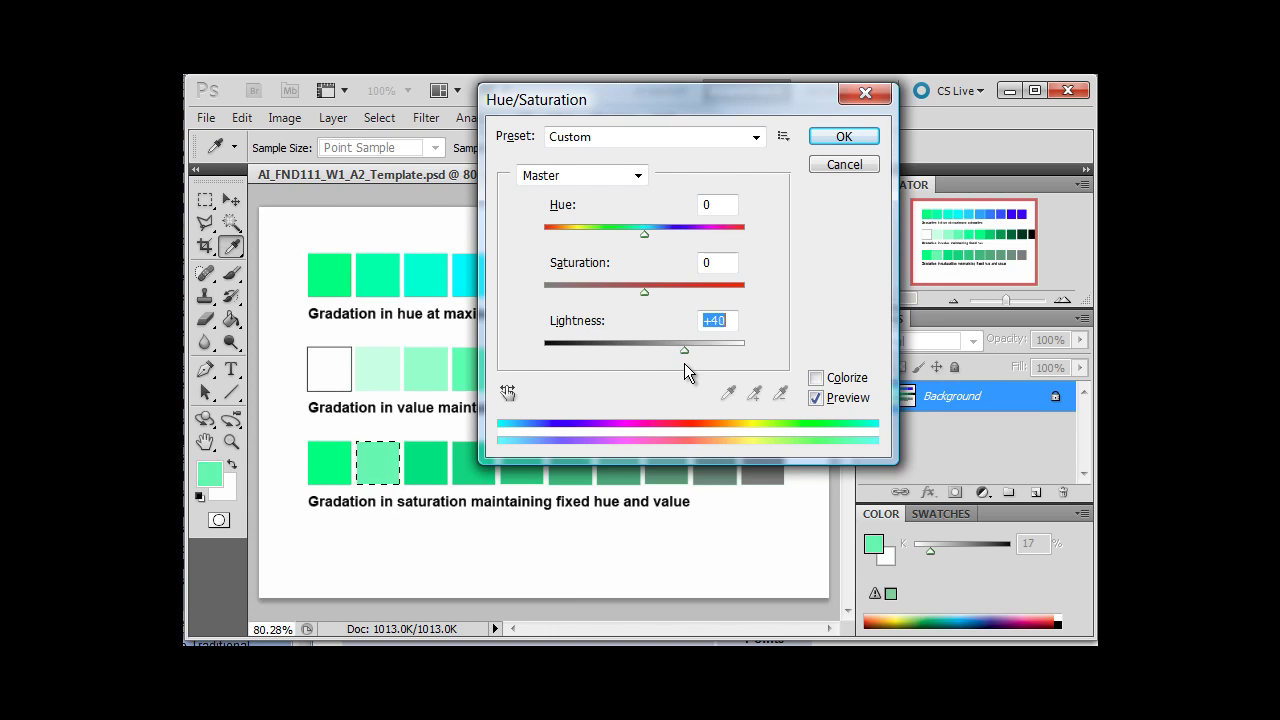
click(835, 143)
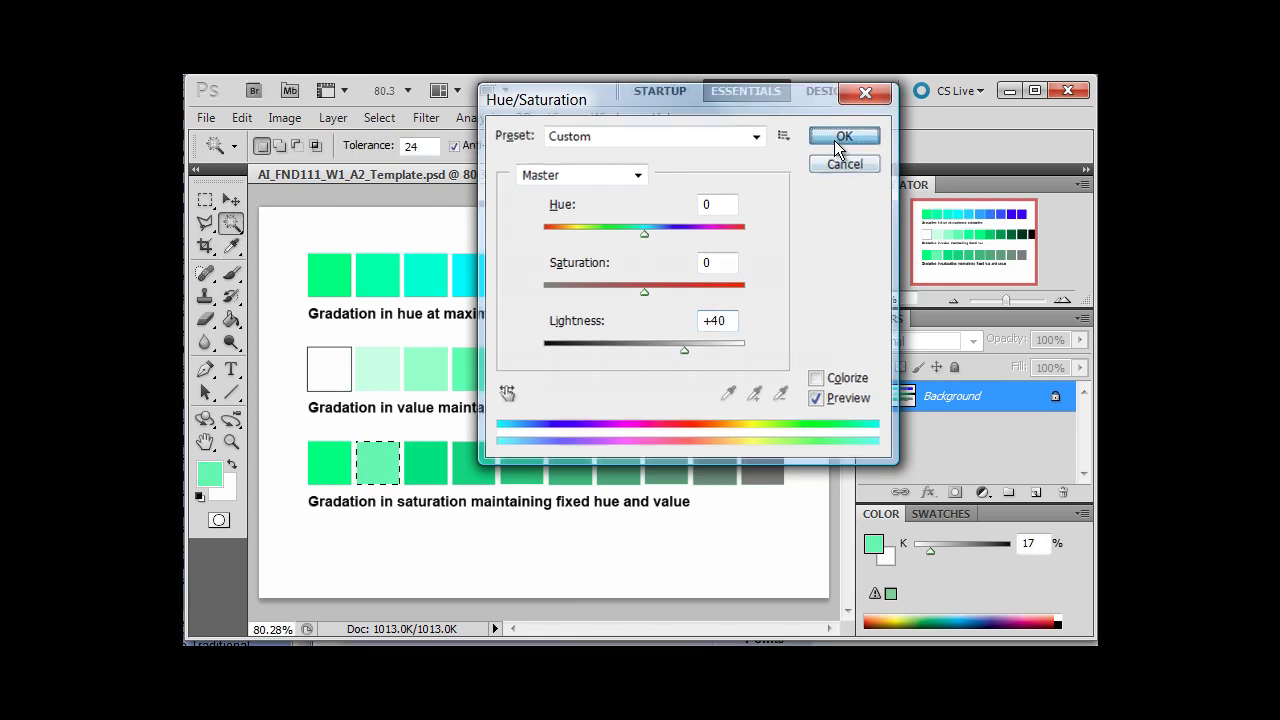
Match the third saturation square's gray value by raising its Lightness to +49.
click(432, 460)
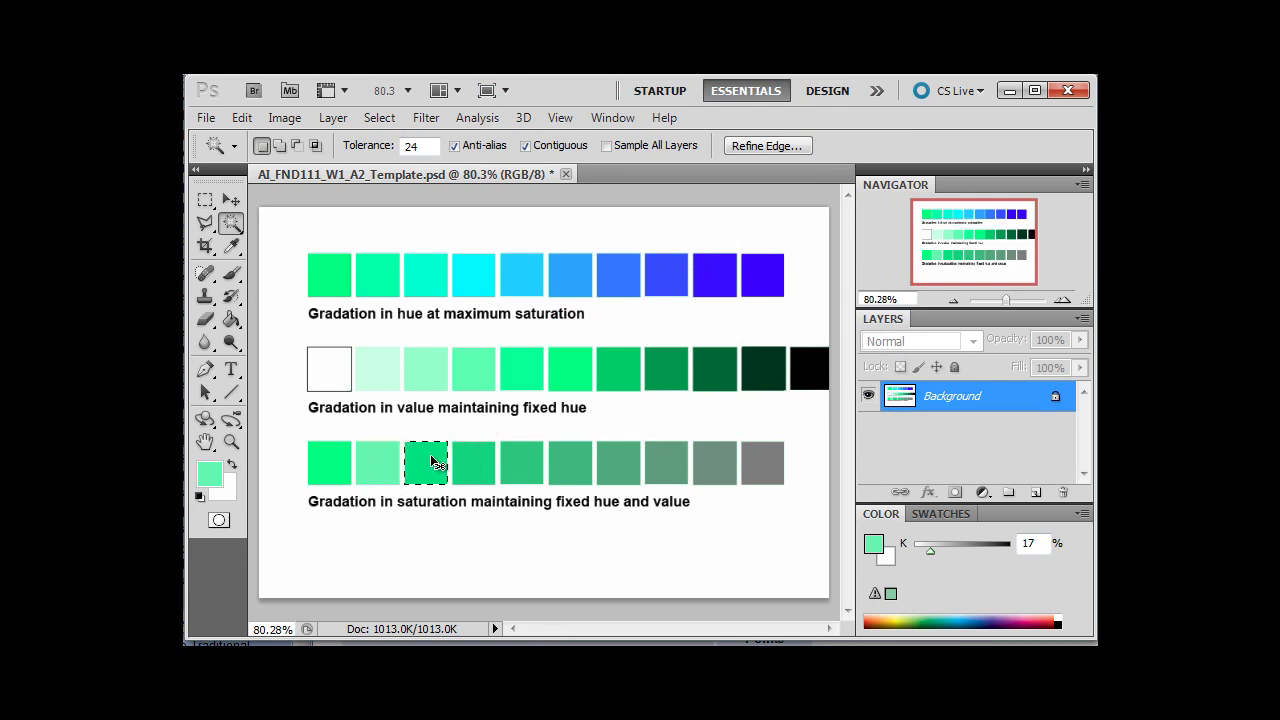
key(ctrl+u)
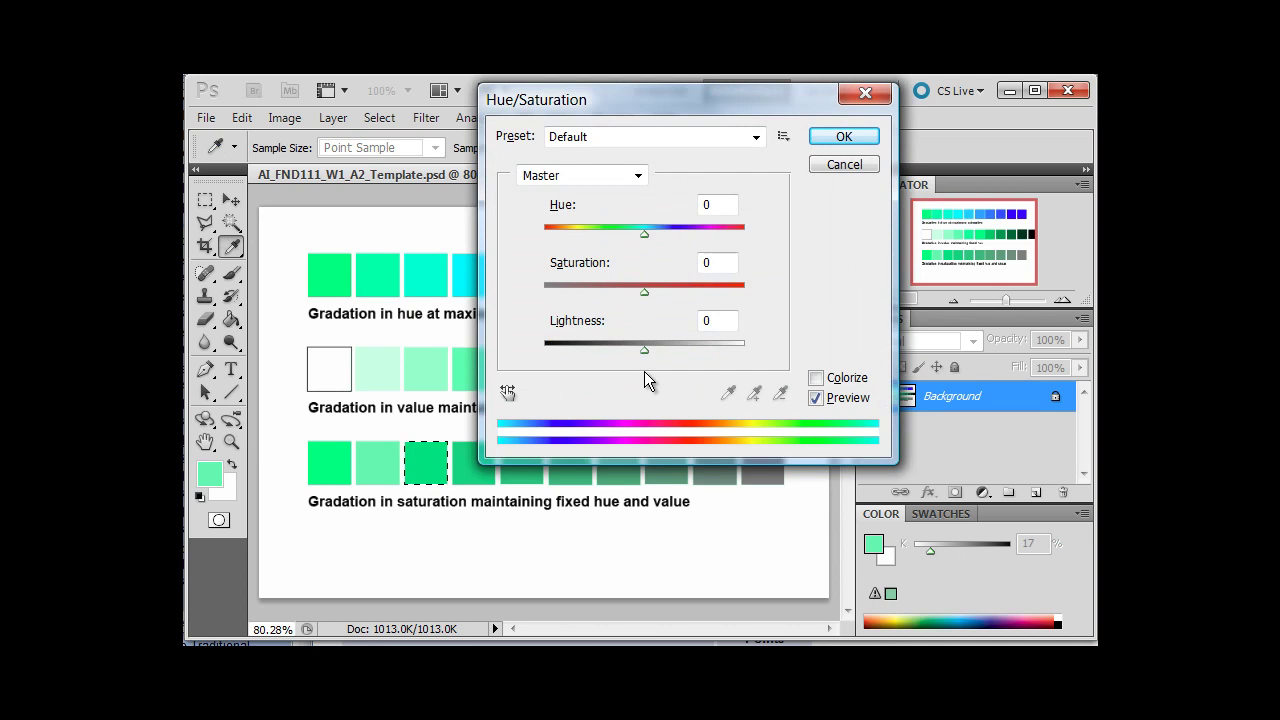
click(420, 475)
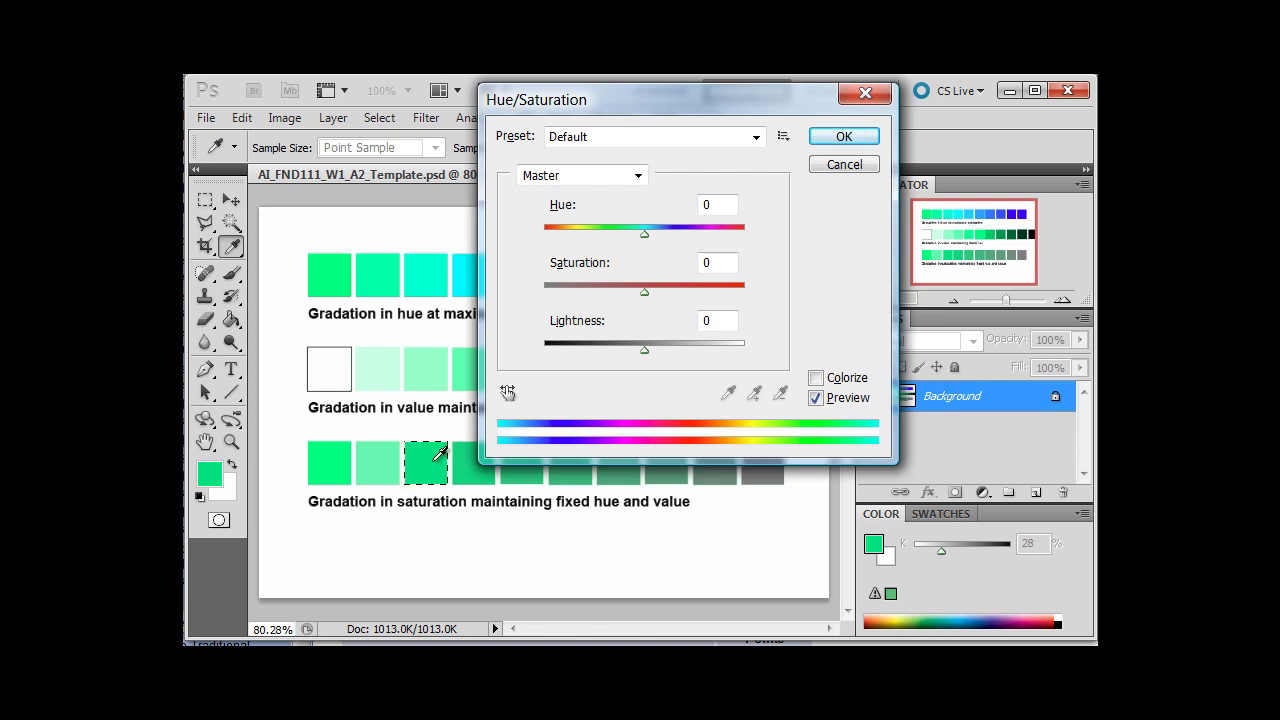
drag(644, 352, 693, 363)
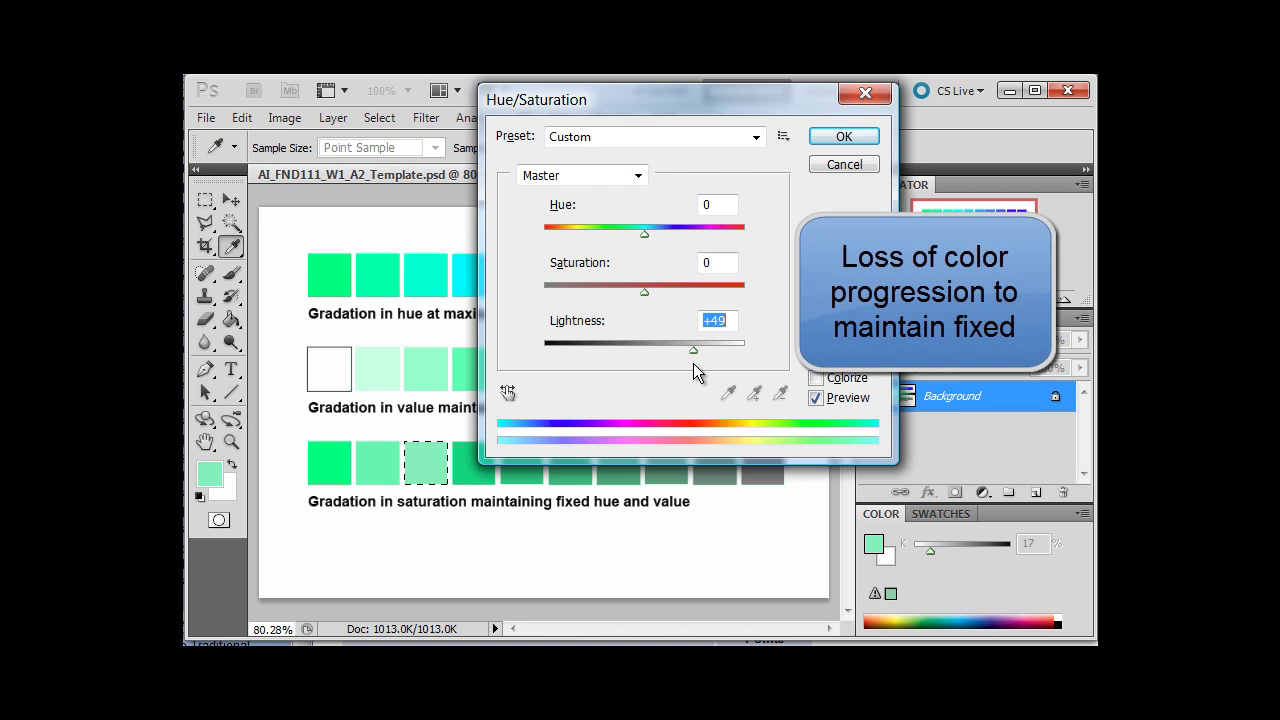
click(843, 137)
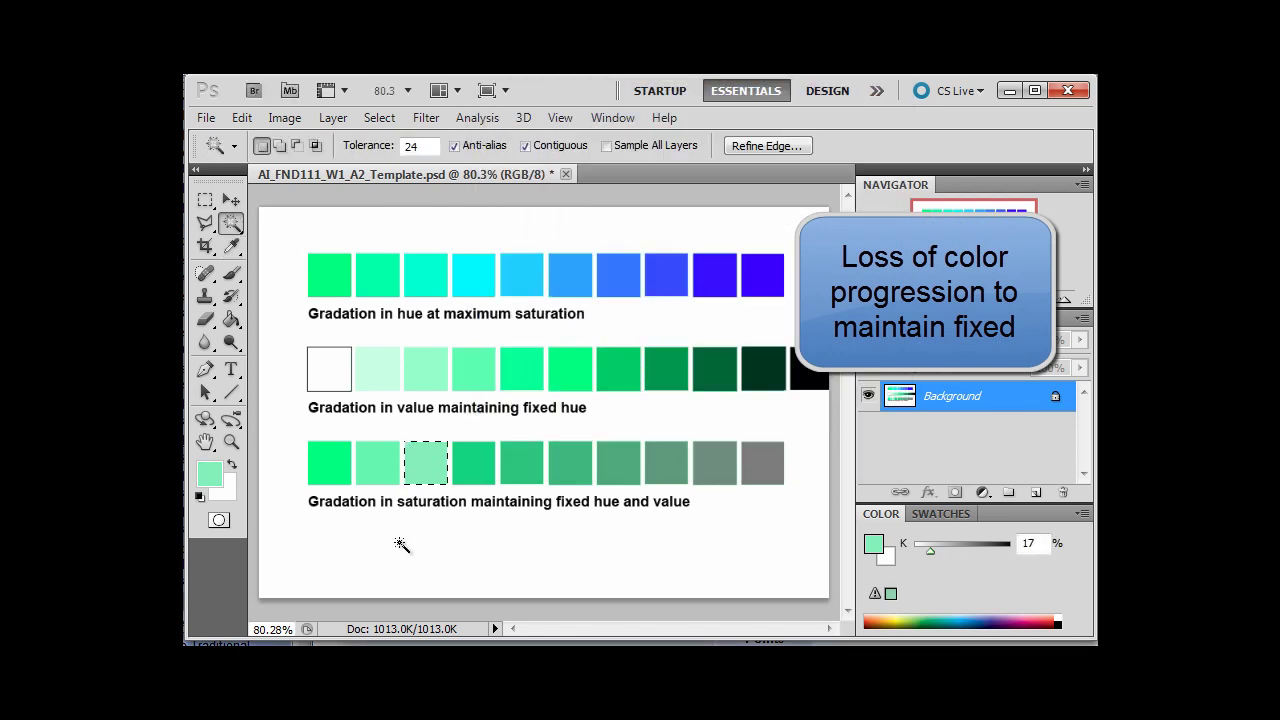
Match the fourth saturation square's gray value by raising its Lightness to +56.
click(485, 473)
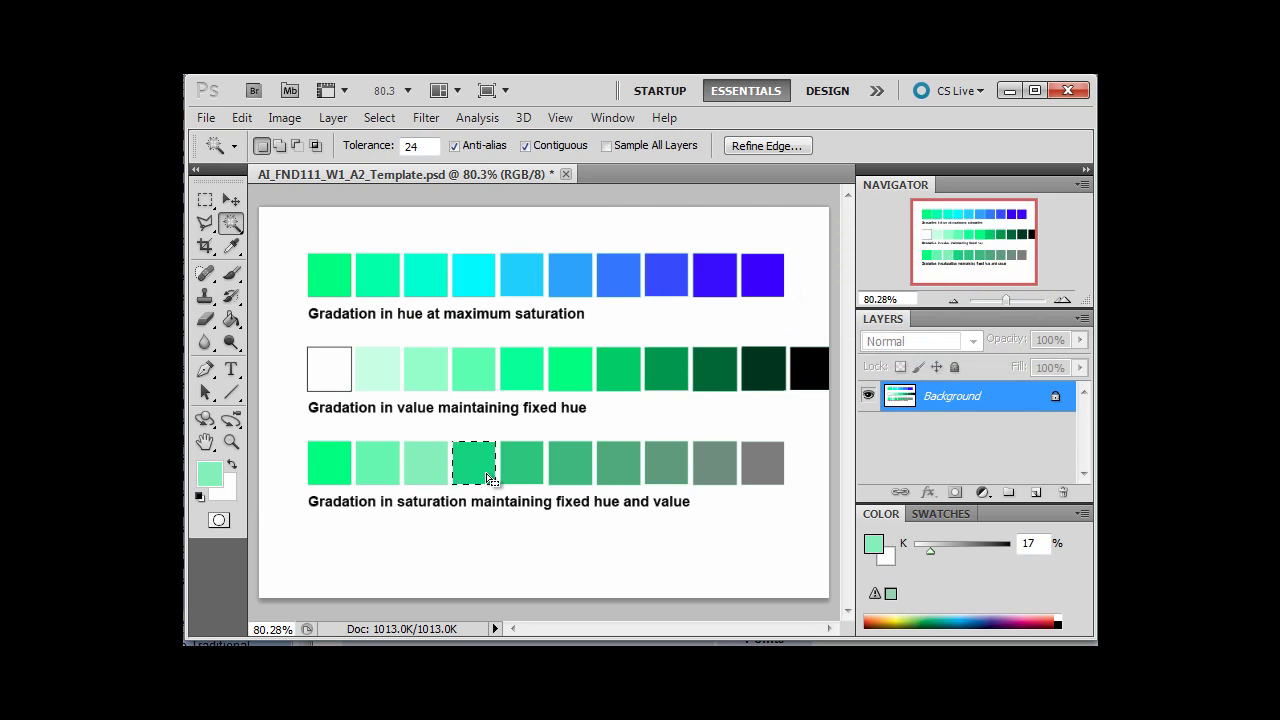
key(ctrl+u)
click(483, 463)
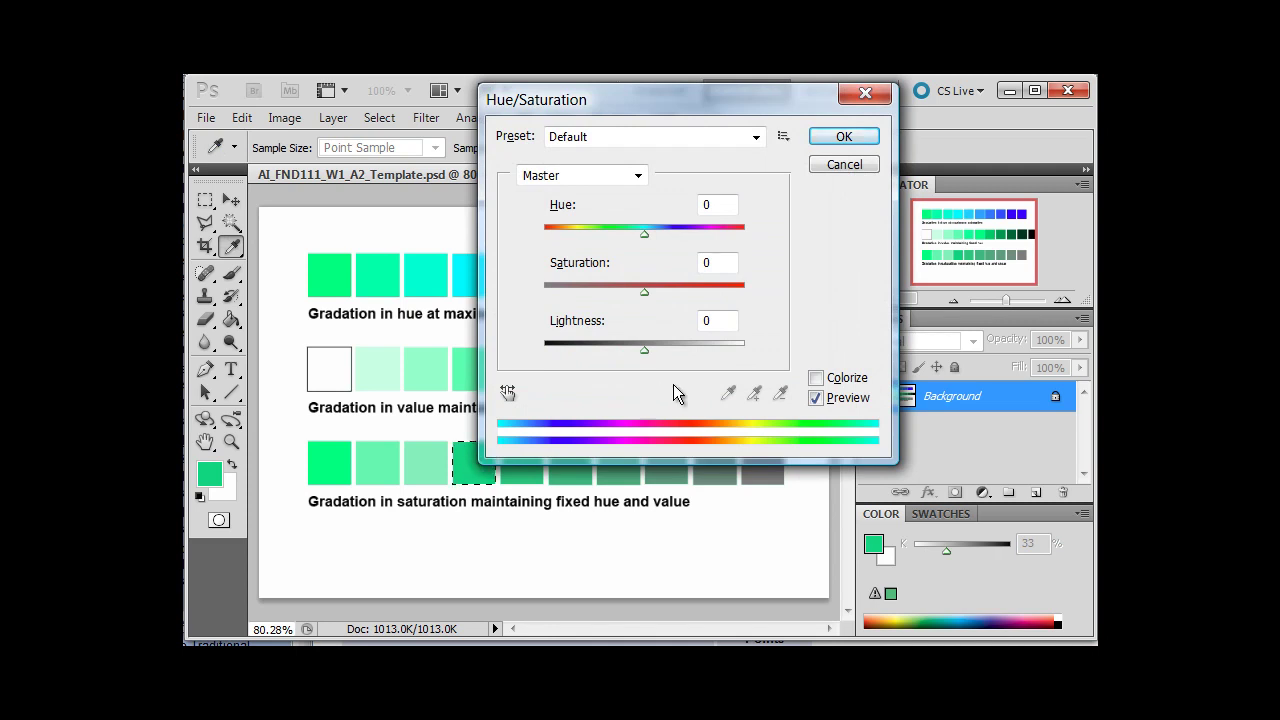
drag(645, 349, 700, 366)
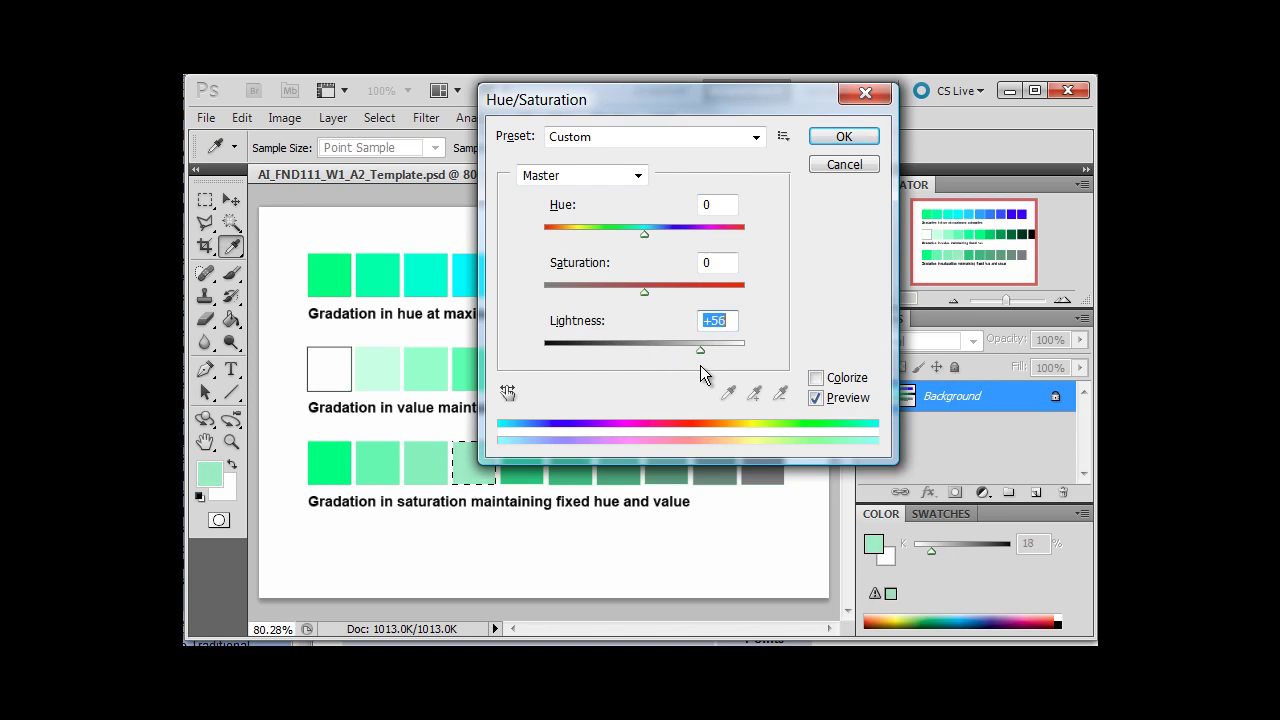
click(850, 139)
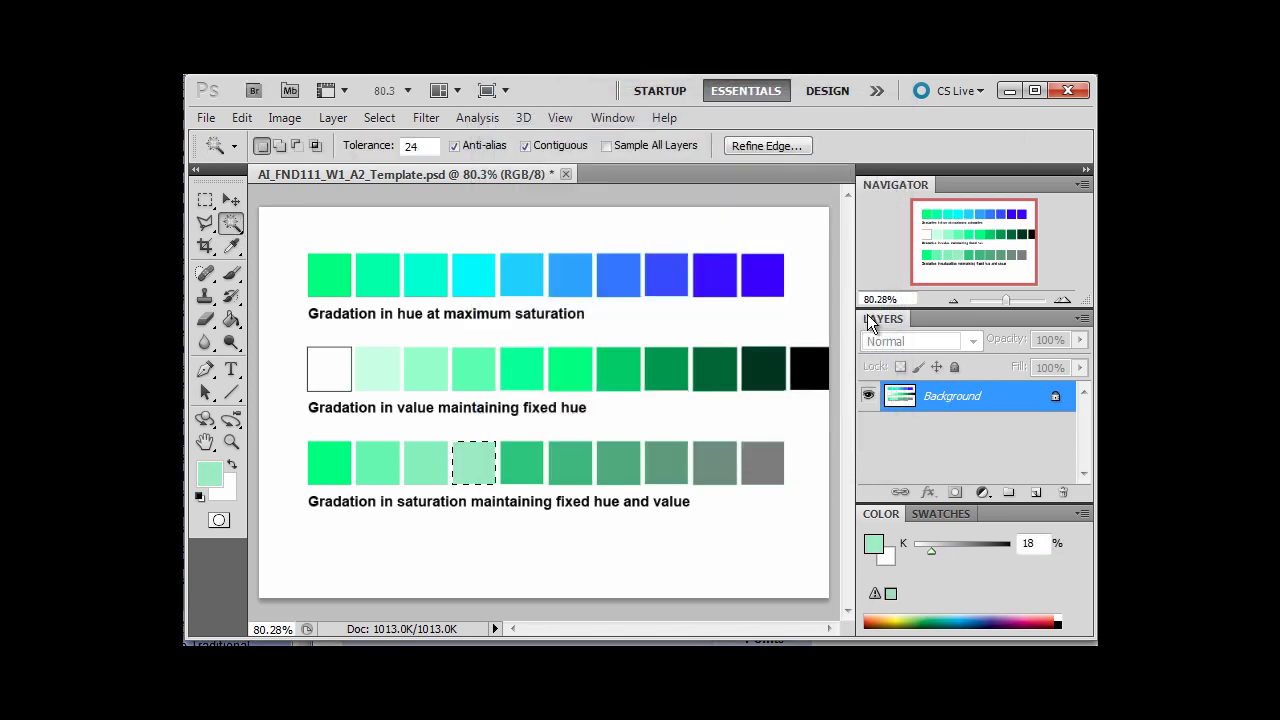